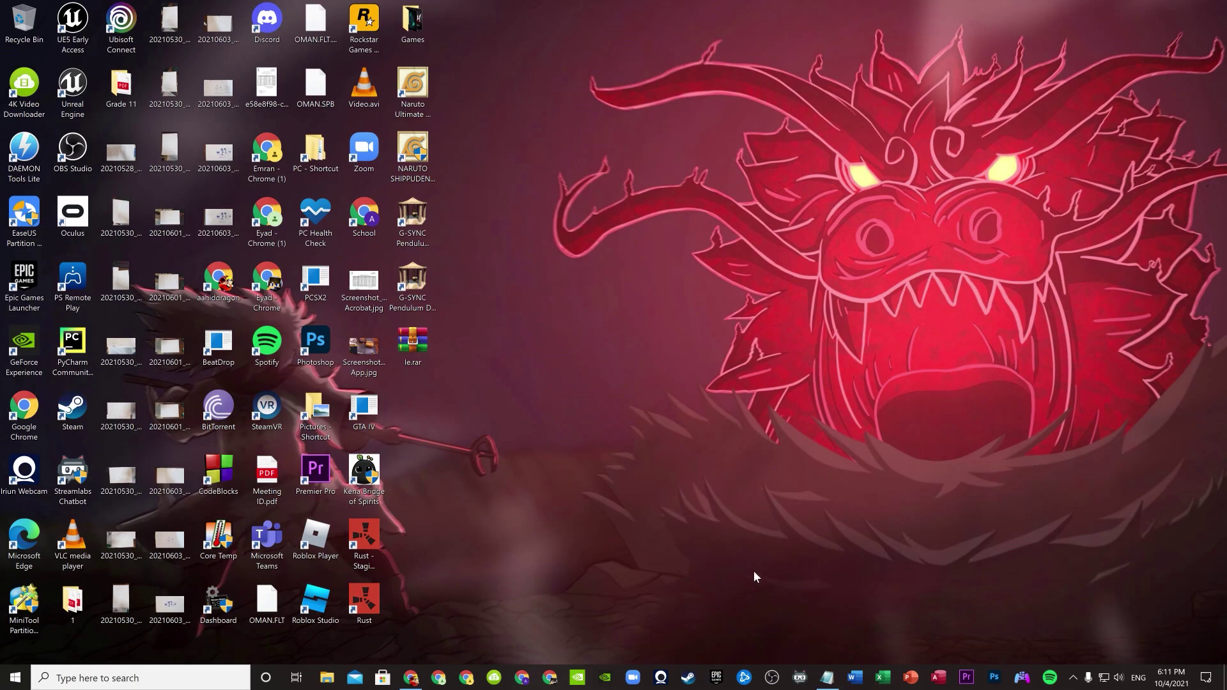
# Step: Copy the flatpanelshd article URL from the Notepad note and switch to Chrome
pyautogui.click(828, 677)
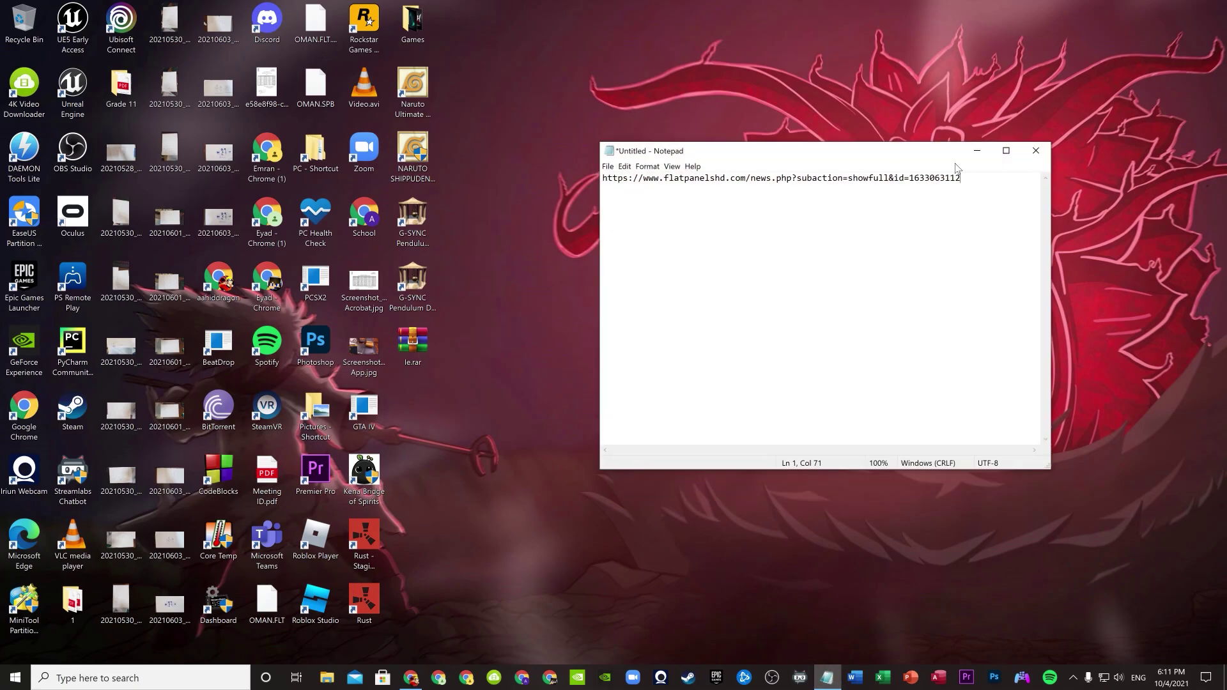
pyautogui.moveTo(961, 178); pyautogui.dragTo(602, 180)
pyautogui.hotkey('ctrl', 'c')
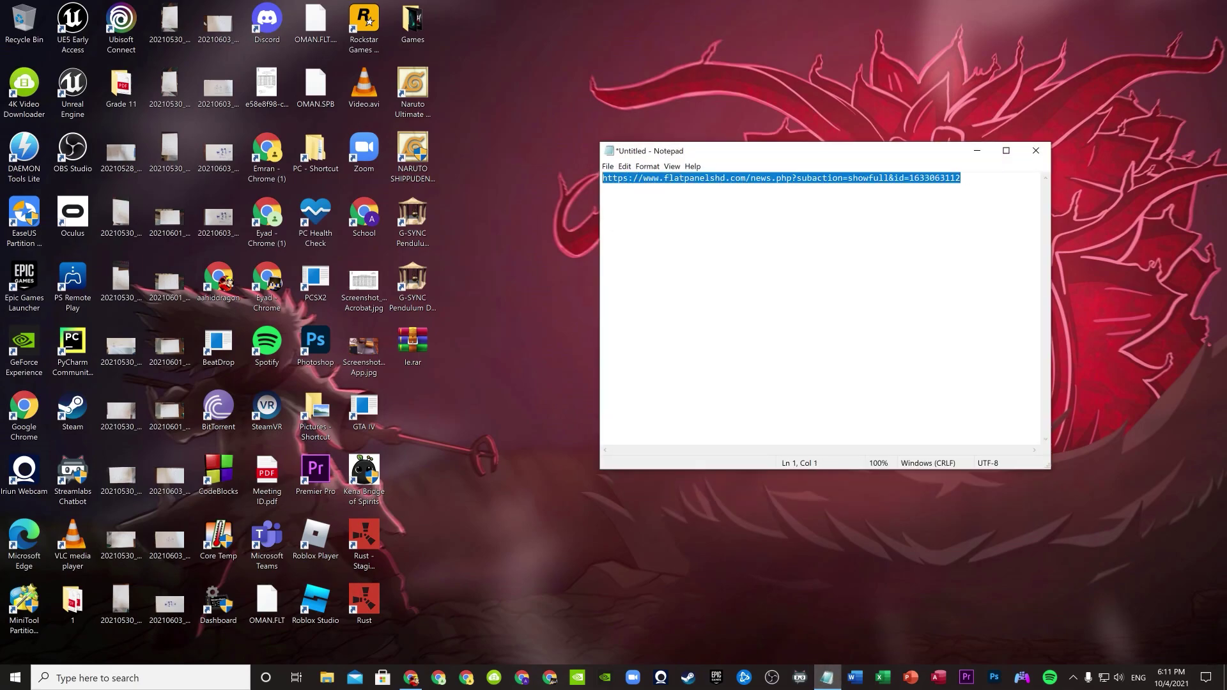
pyautogui.click(411, 678)
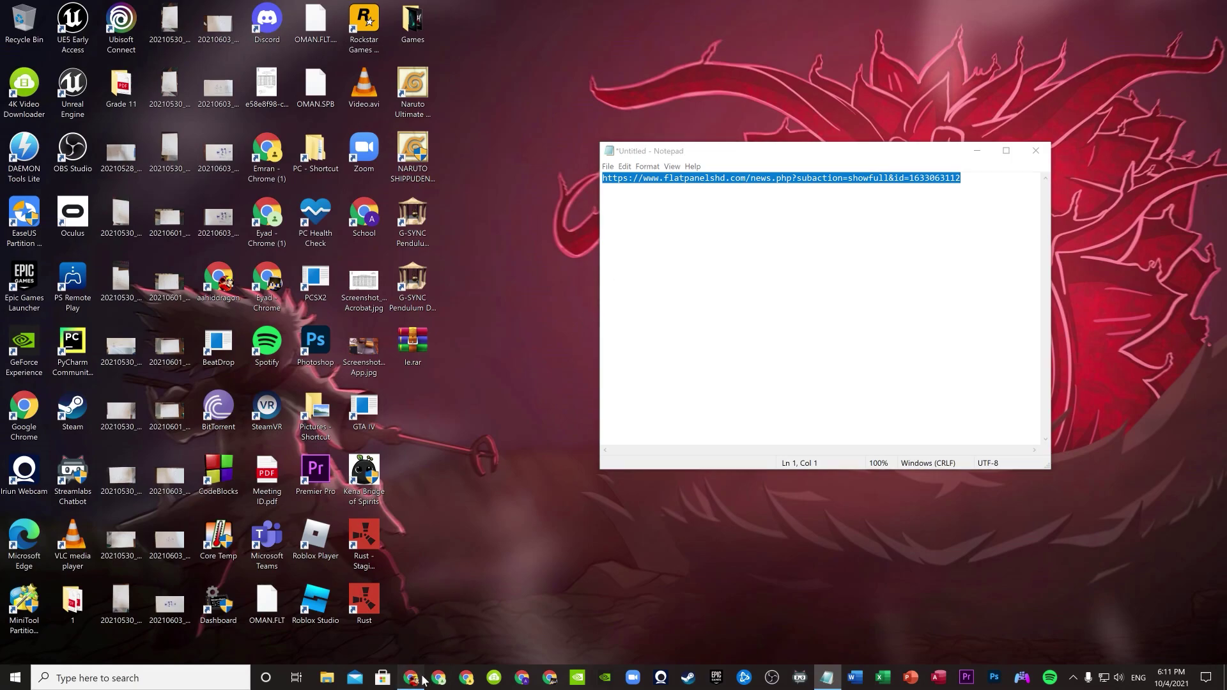
# Step: Paste the copied flatpanelshd article link into Chrome's address bar and load it
pyautogui.hotkey('ctrl', 'l')
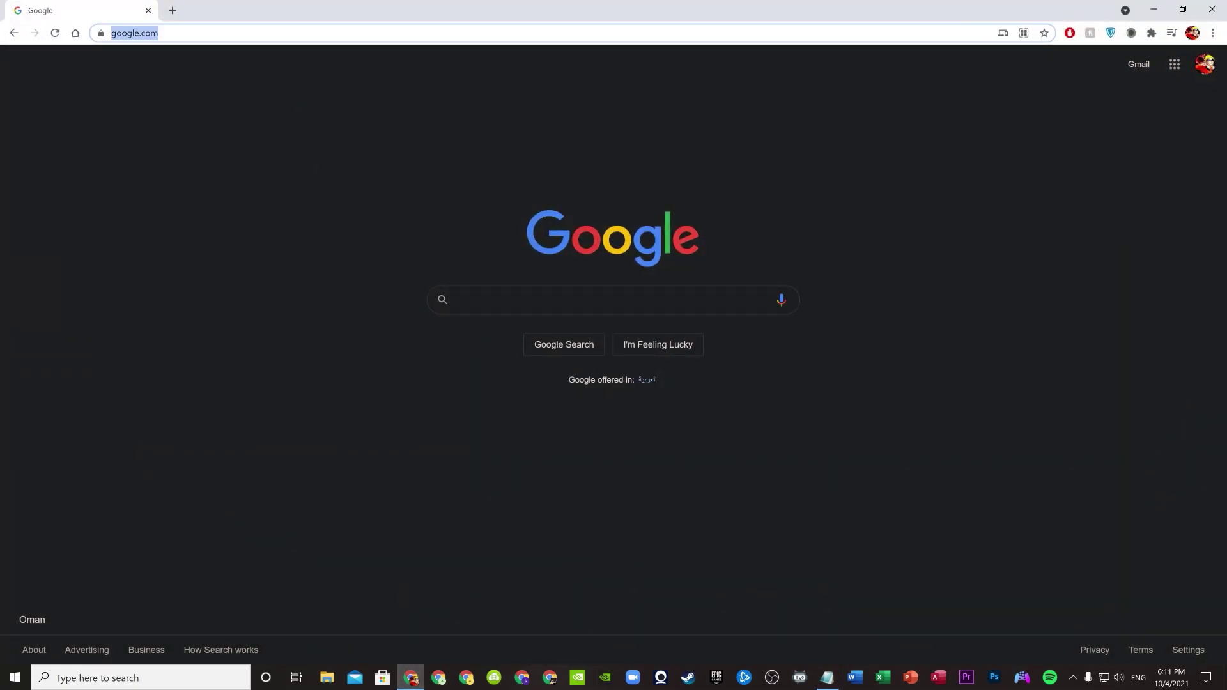
pyautogui.hotkey('ctrl', 'v')
pyautogui.press('Return')
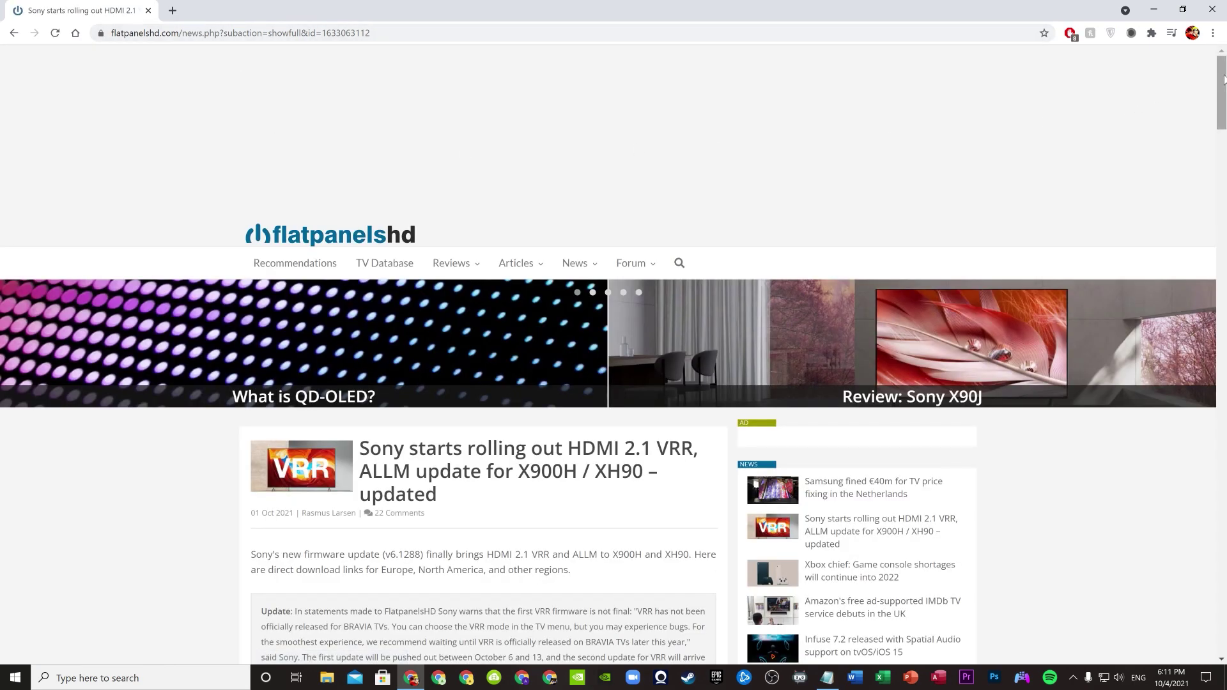
# Step: Scroll to the firmware v6.1288 regional download links and highlight them, including Asia Pacific
pyautogui.moveTo(1225, 78); pyautogui.dragTo(1221, 251)
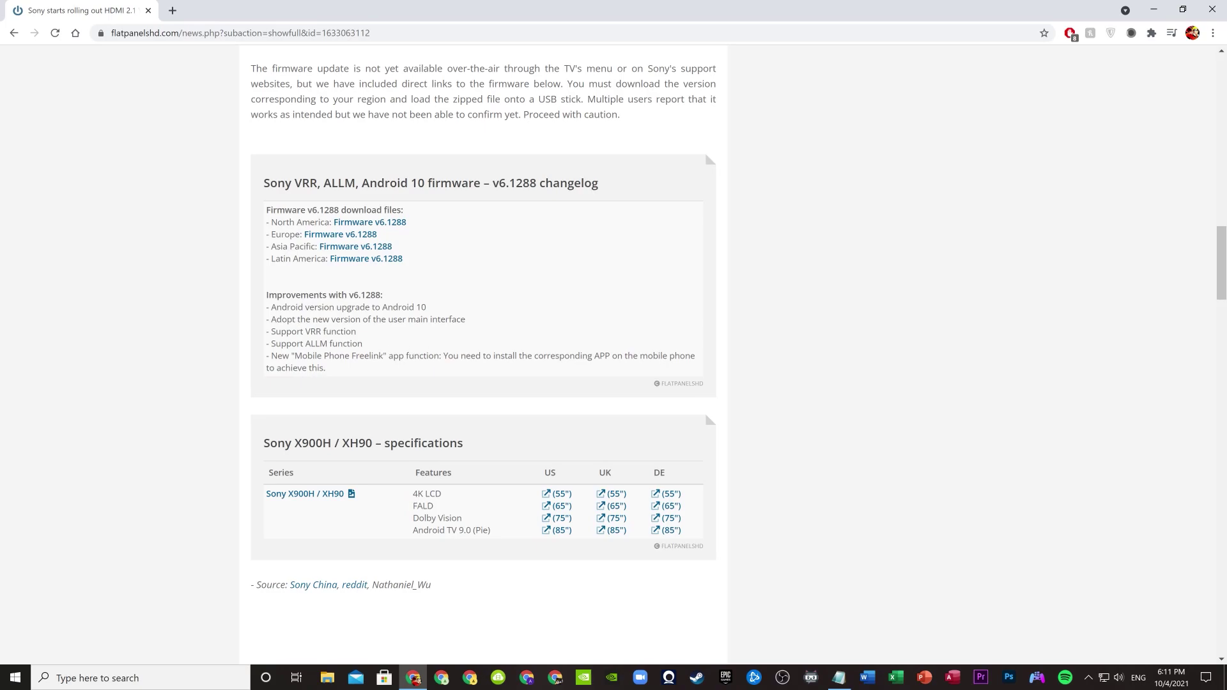
pyautogui.scroll(7, 534, 341)
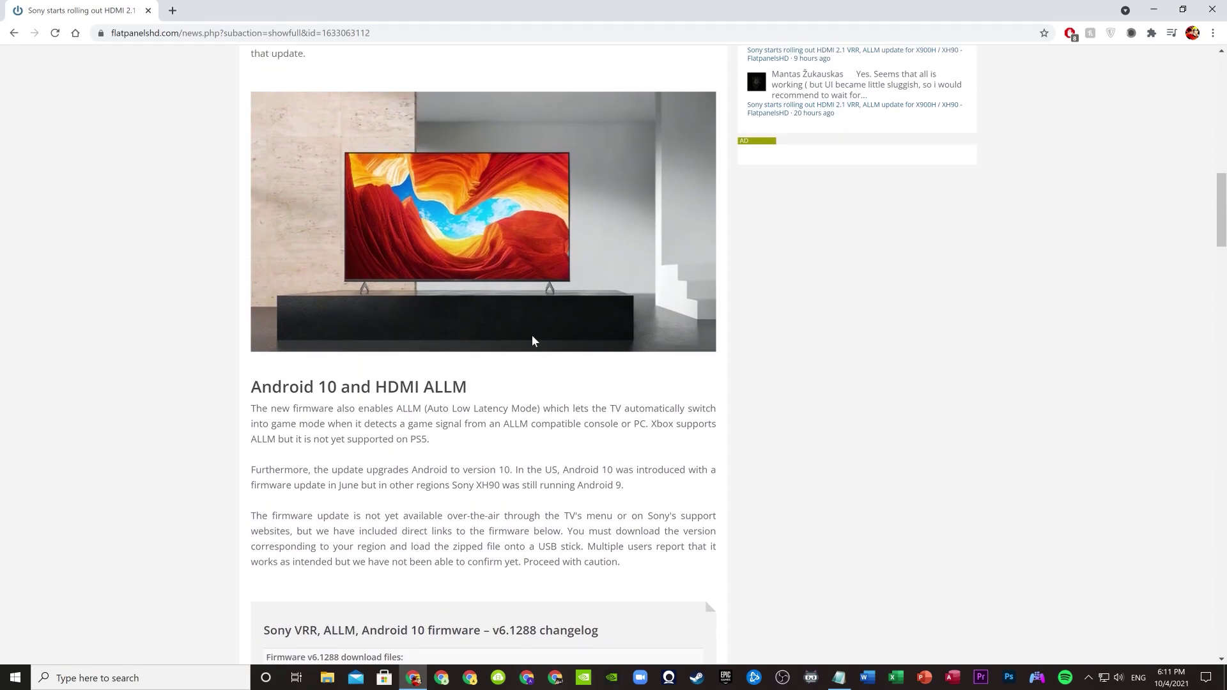
pyautogui.scroll(-3, 534, 340)
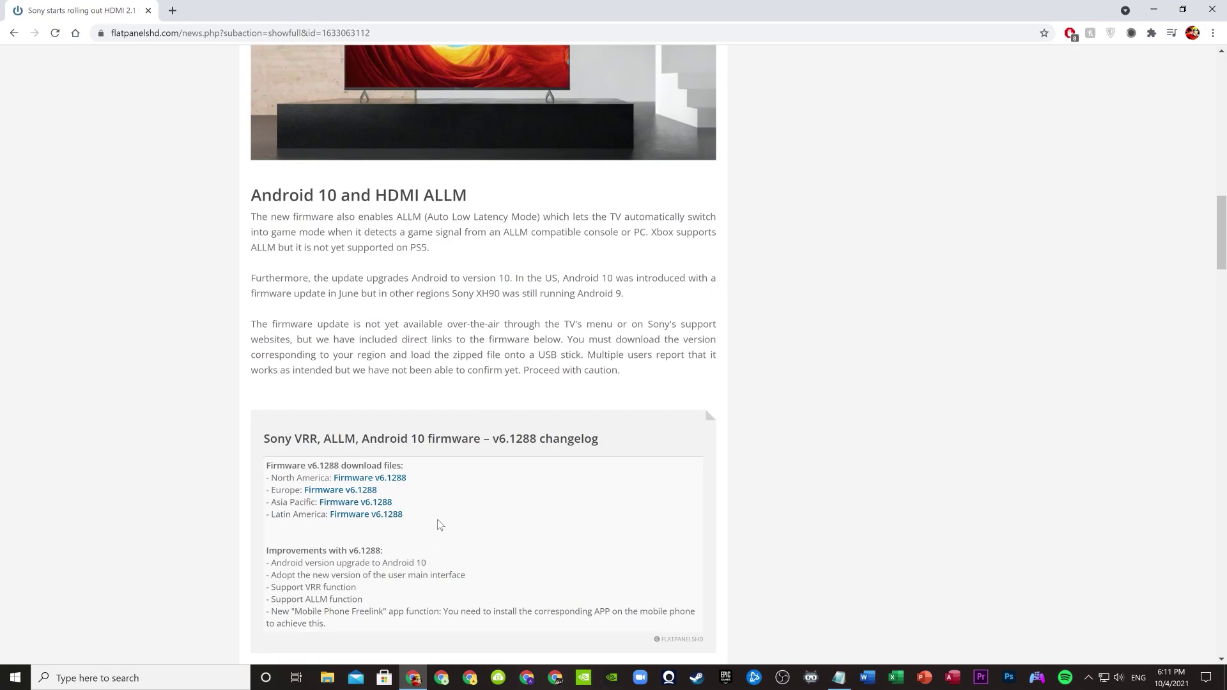
pyautogui.scroll(2, 704, 406)
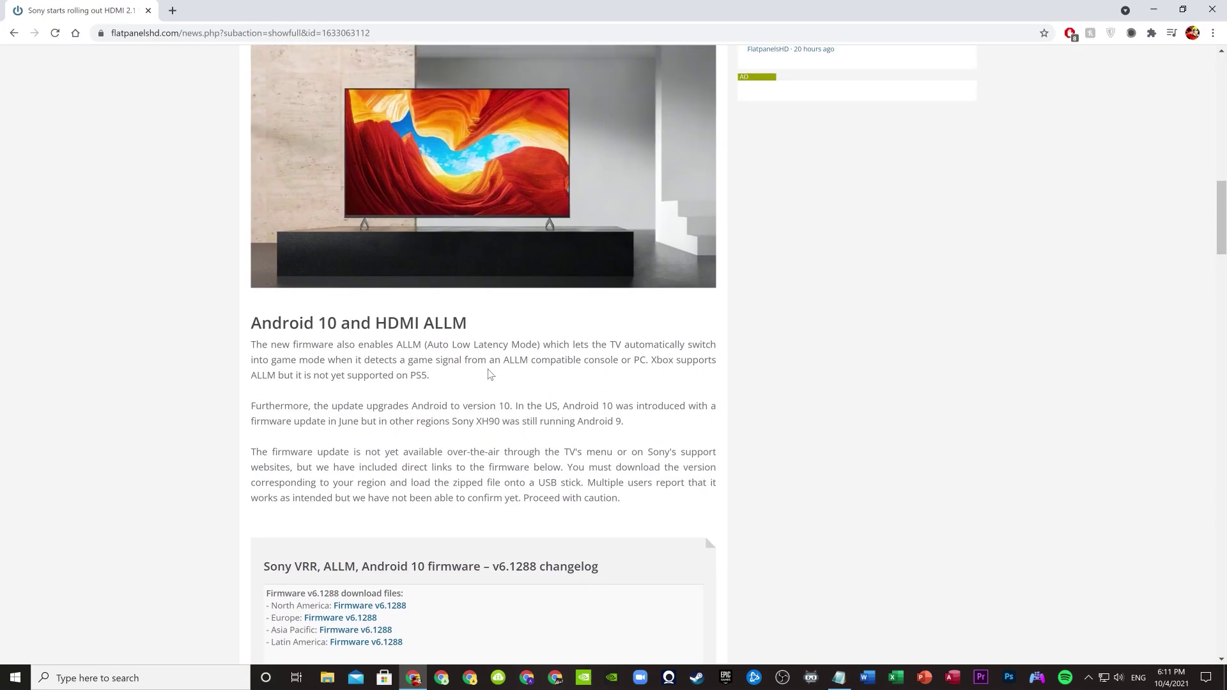
pyautogui.scroll(-4, 604, 445)
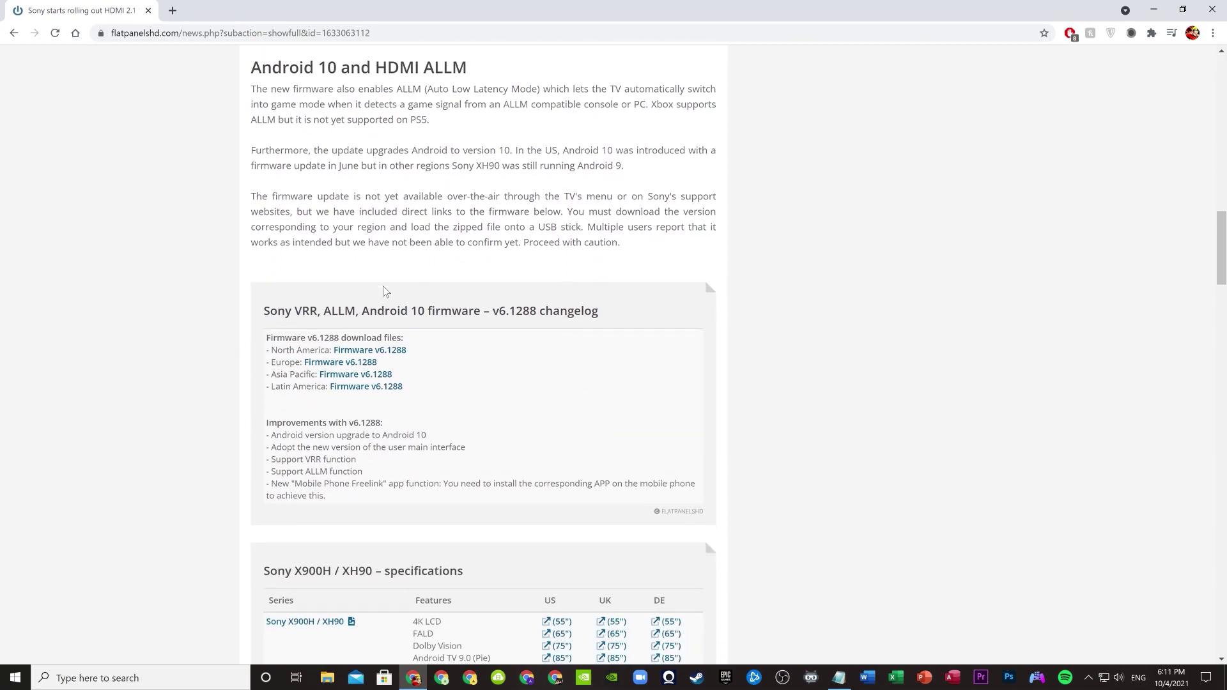
pyautogui.scroll(-1, 384, 291)
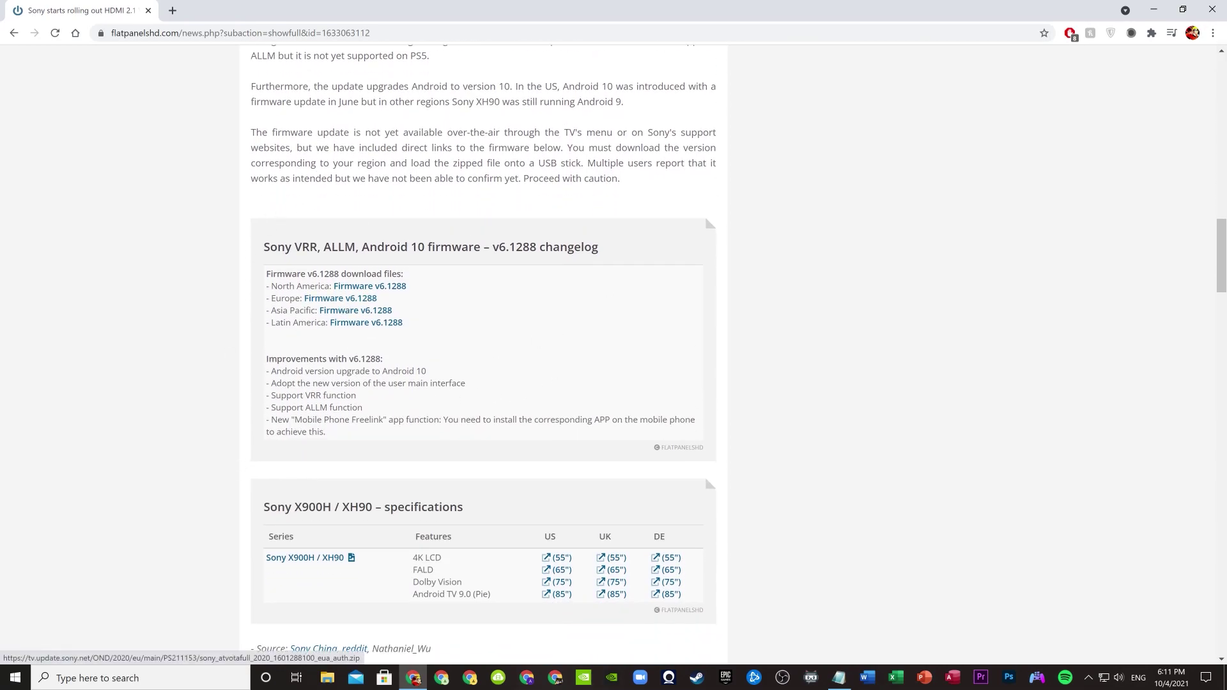
pyautogui.moveTo(271, 286); pyautogui.dragTo(326, 323)
pyautogui.click(326, 323)
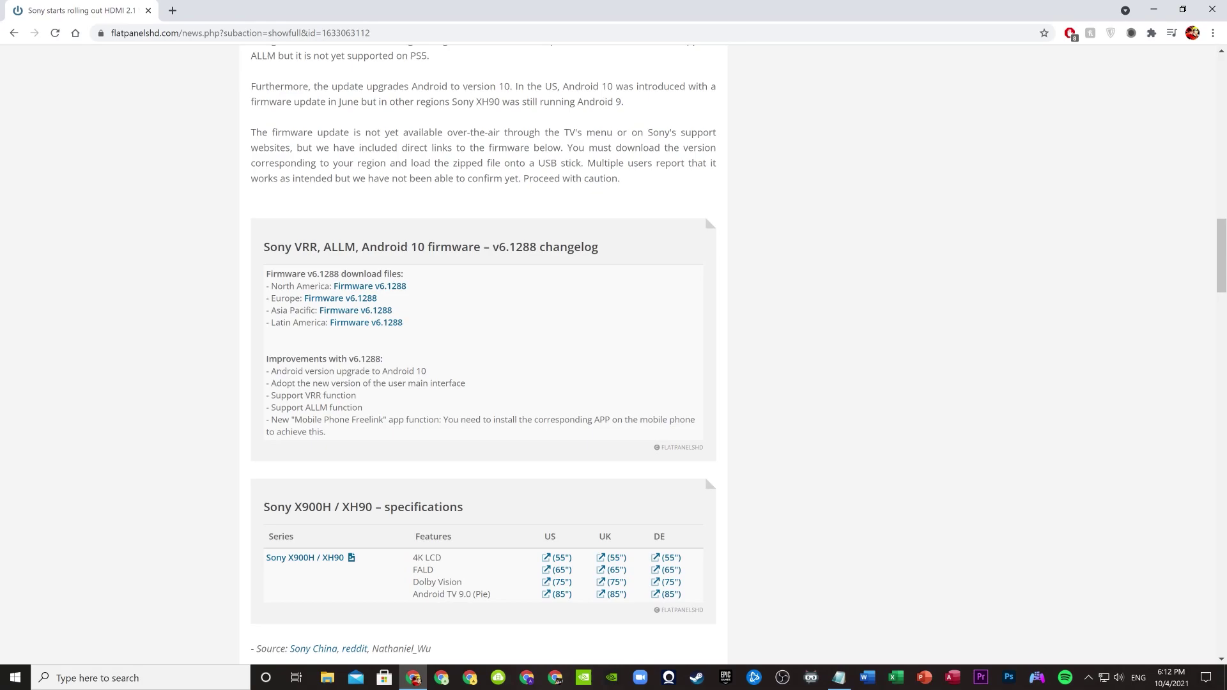
pyautogui.moveTo(271, 311); pyautogui.dragTo(315, 311)
pyautogui.click(315, 310)
pyautogui.moveTo(271, 286); pyautogui.dragTo(323, 324)
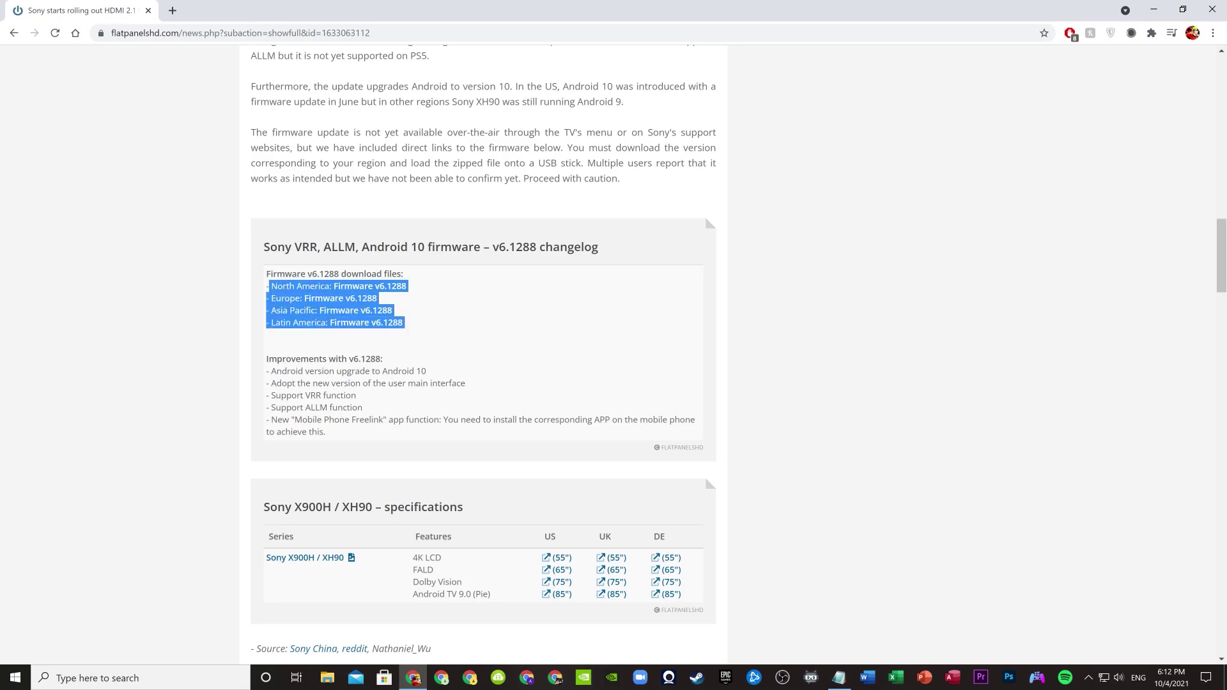
pyautogui.click(324, 324)
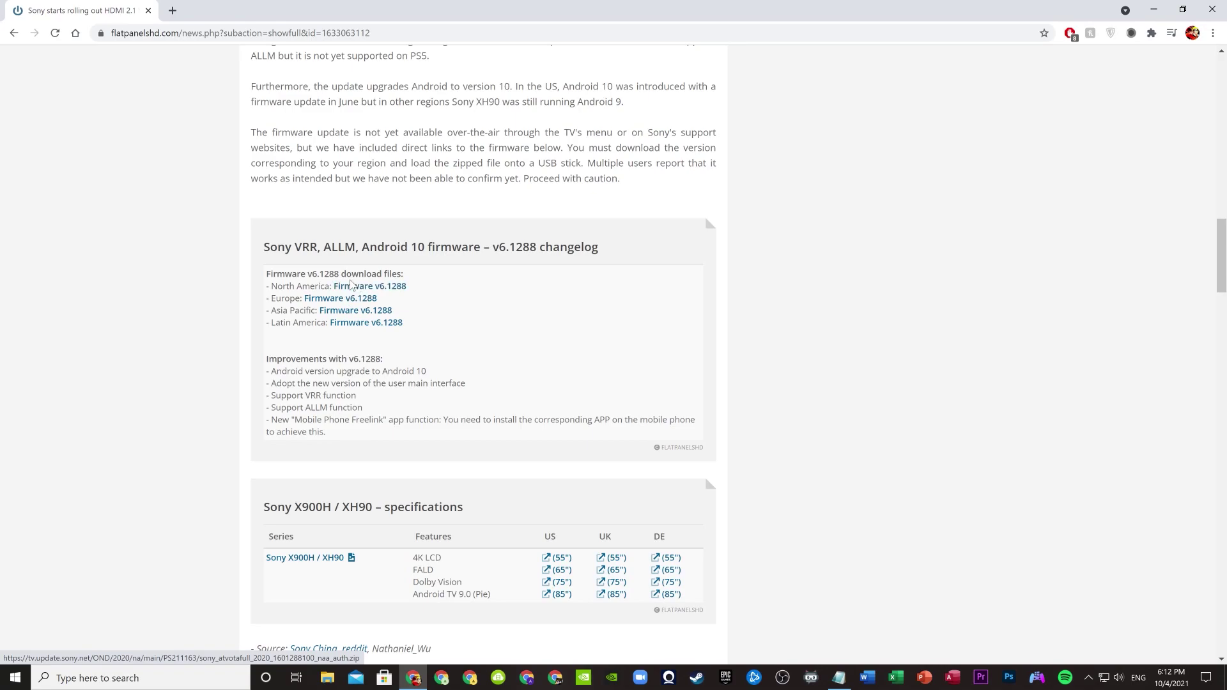
pyautogui.click(351, 285)
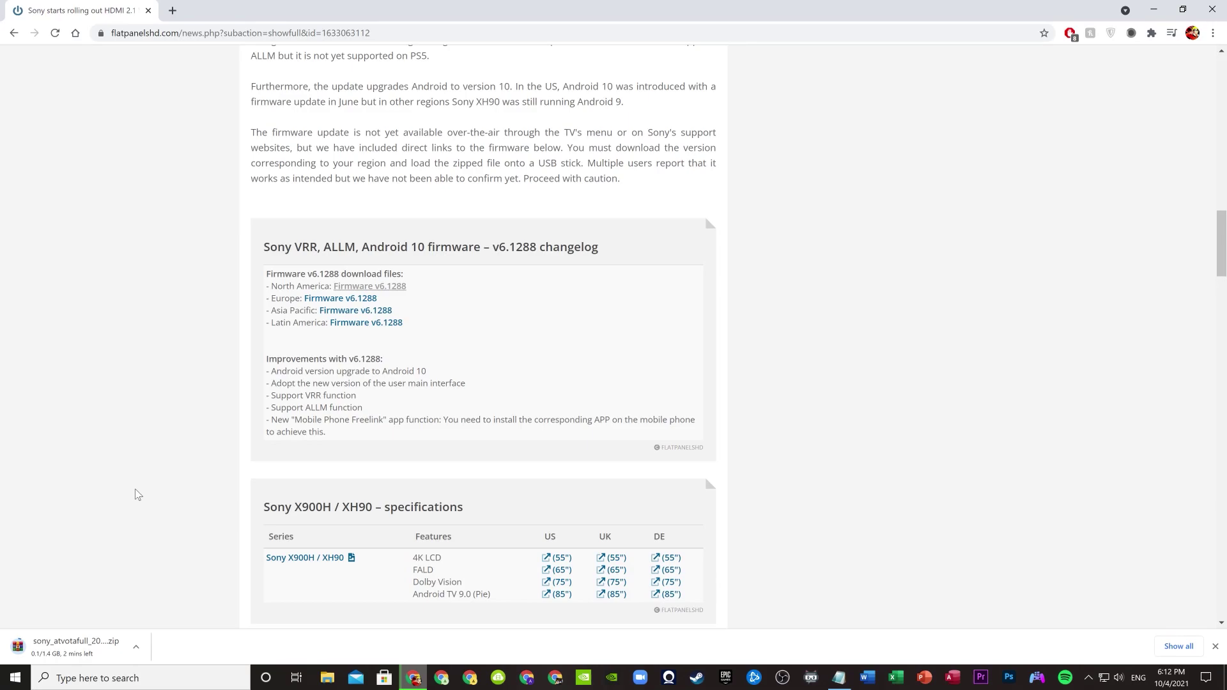
pyautogui.scroll(-9, 189, 446)
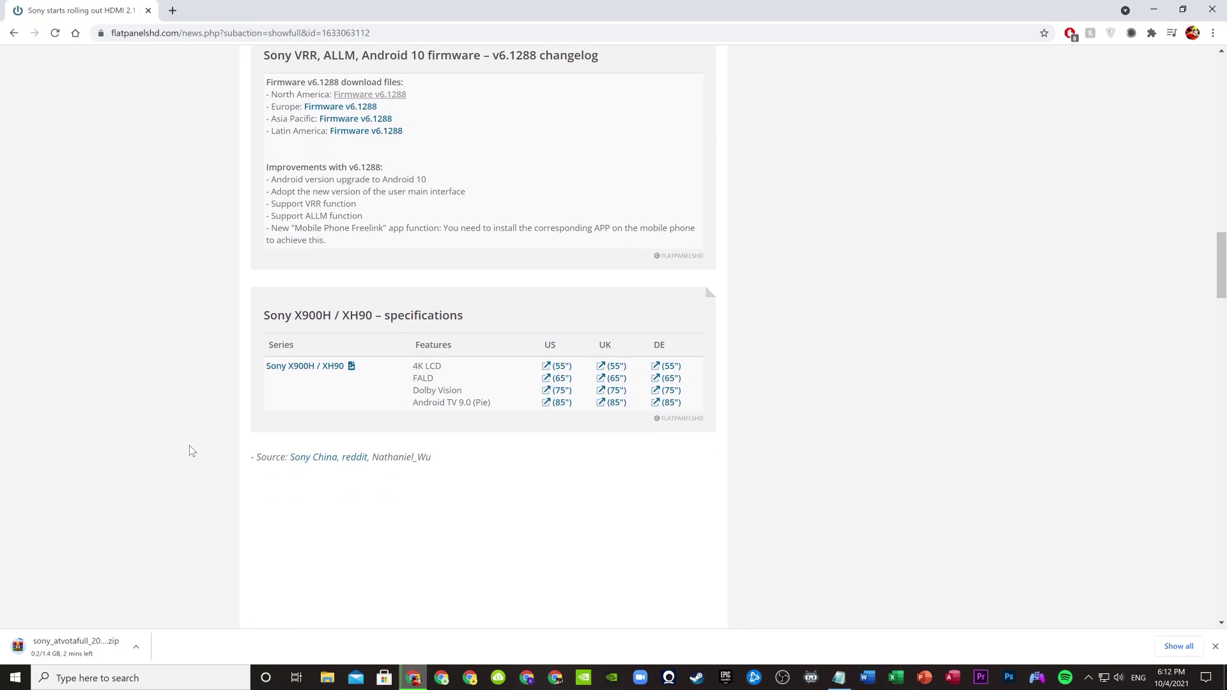
pyautogui.scroll(10, 190, 446)
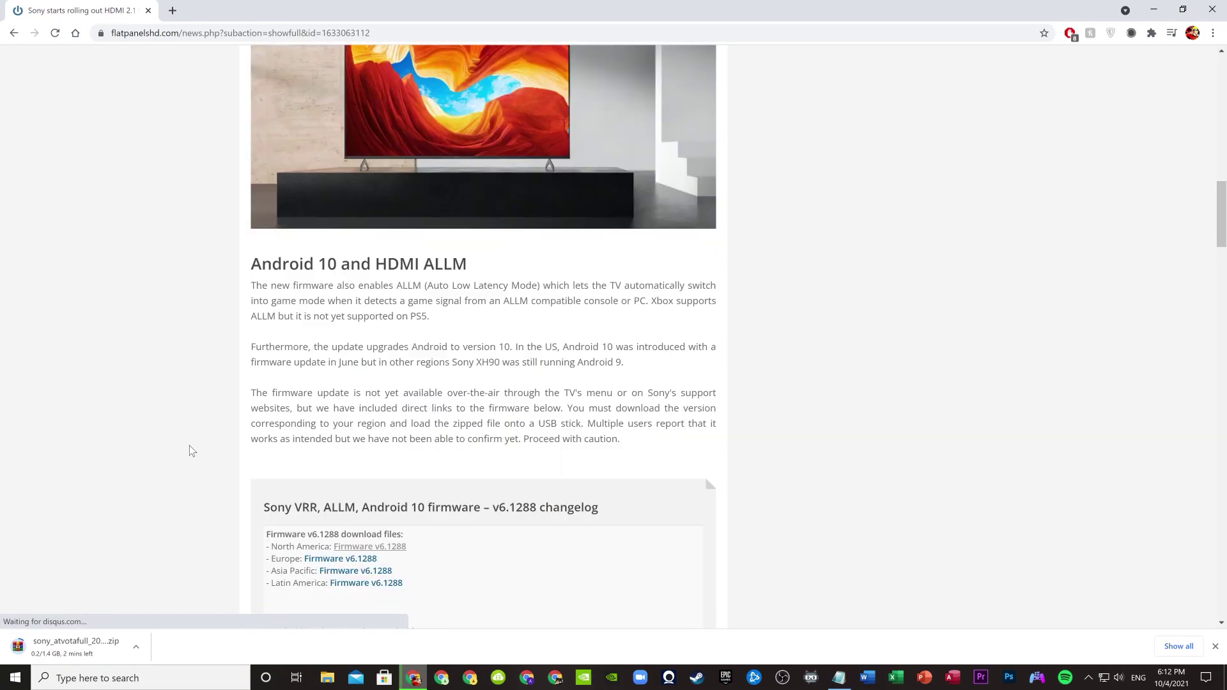
pyautogui.scroll(7, 285, 393)
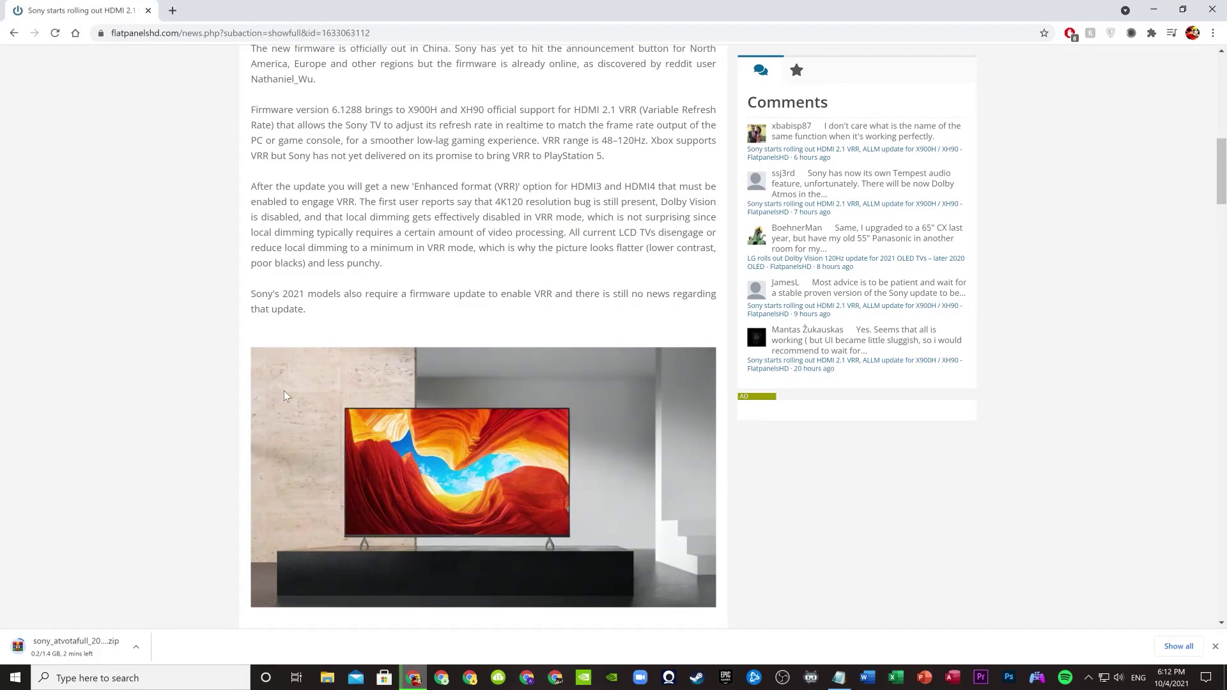
pyautogui.scroll(5, 284, 395)
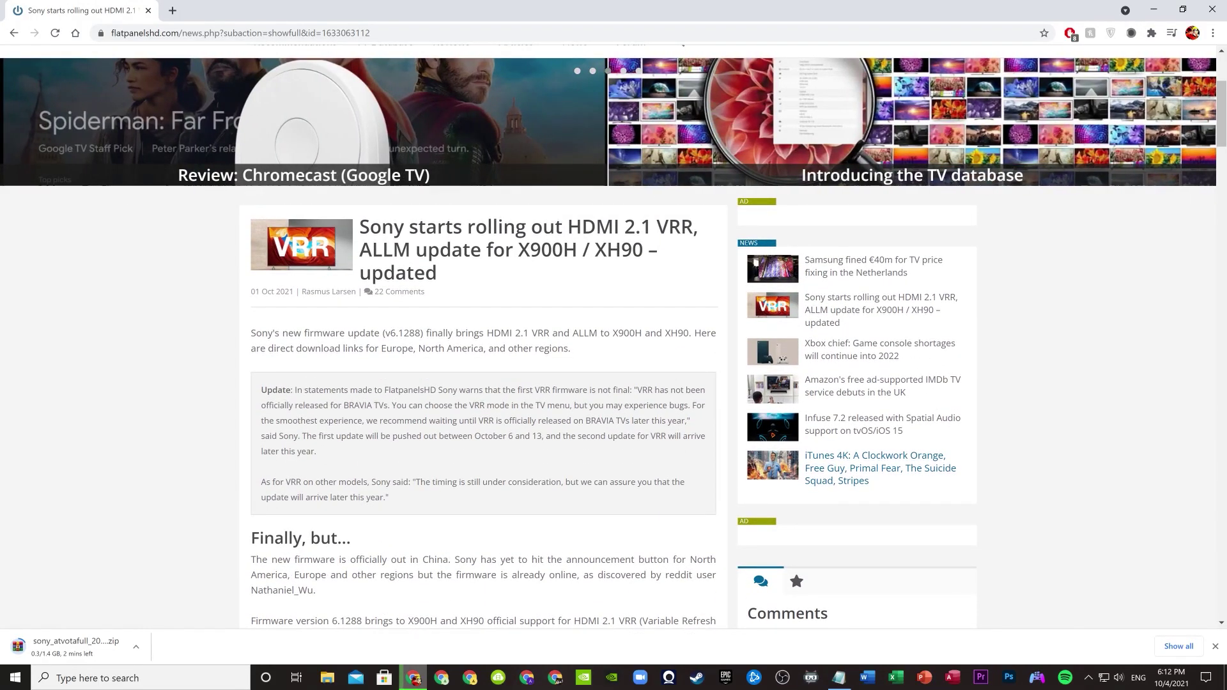
pyautogui.scroll(-1, 329, 408)
pyautogui.scroll(-1, 394, 364)
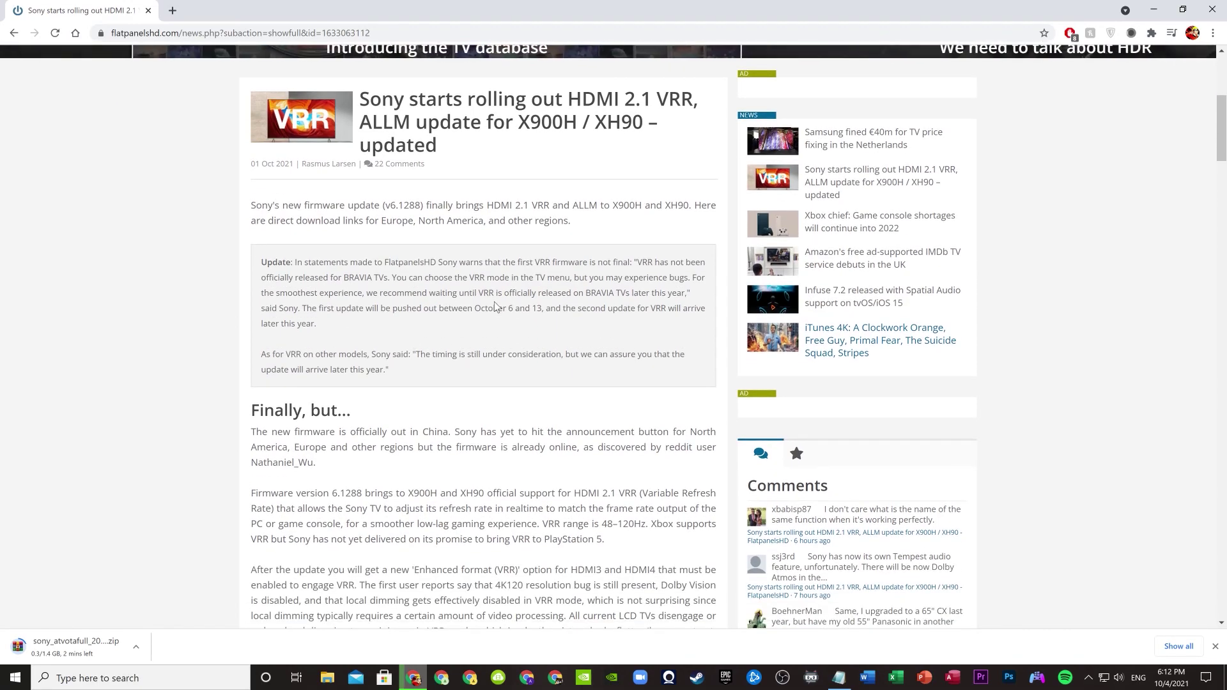
pyautogui.moveTo(475, 308); pyautogui.dragTo(543, 308)
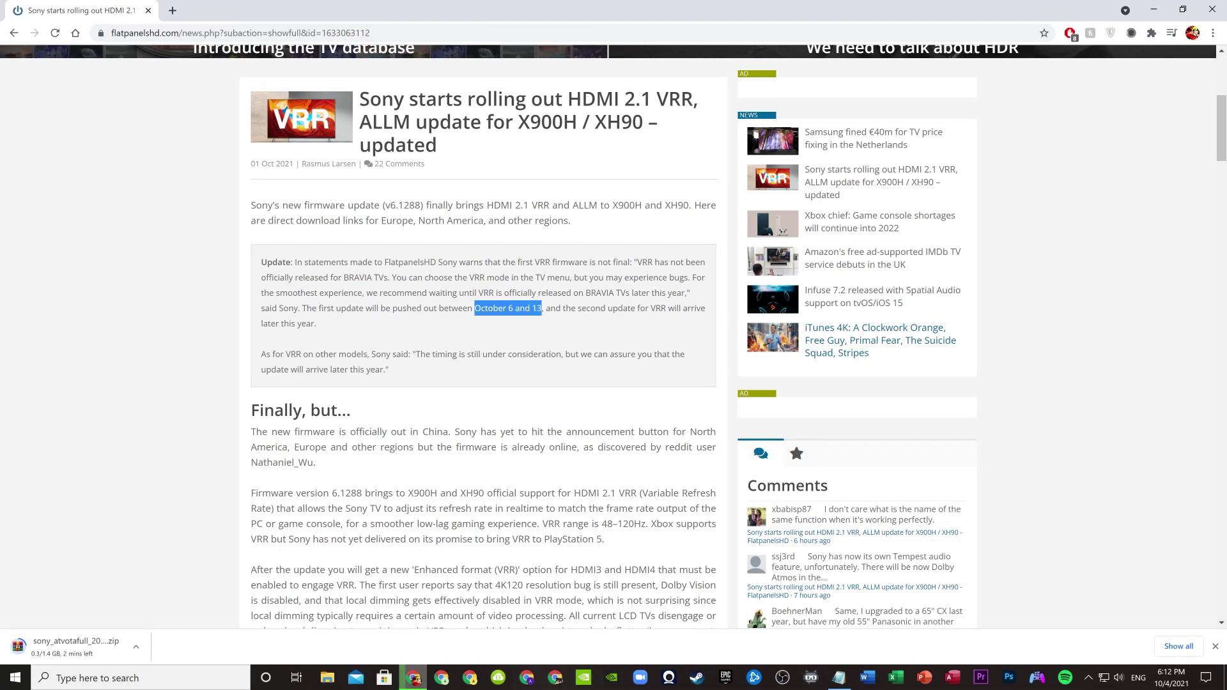
pyautogui.click(543, 308)
pyautogui.scroll(-1, 423, 290)
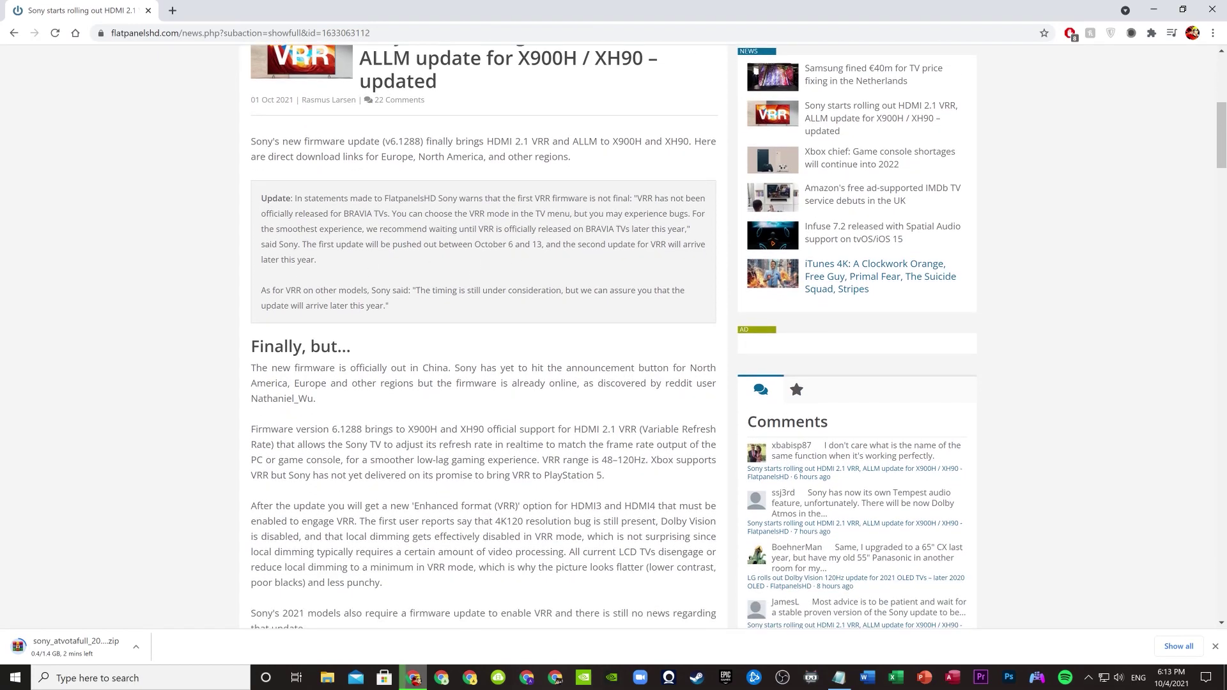
pyautogui.scroll(1, 614, 337)
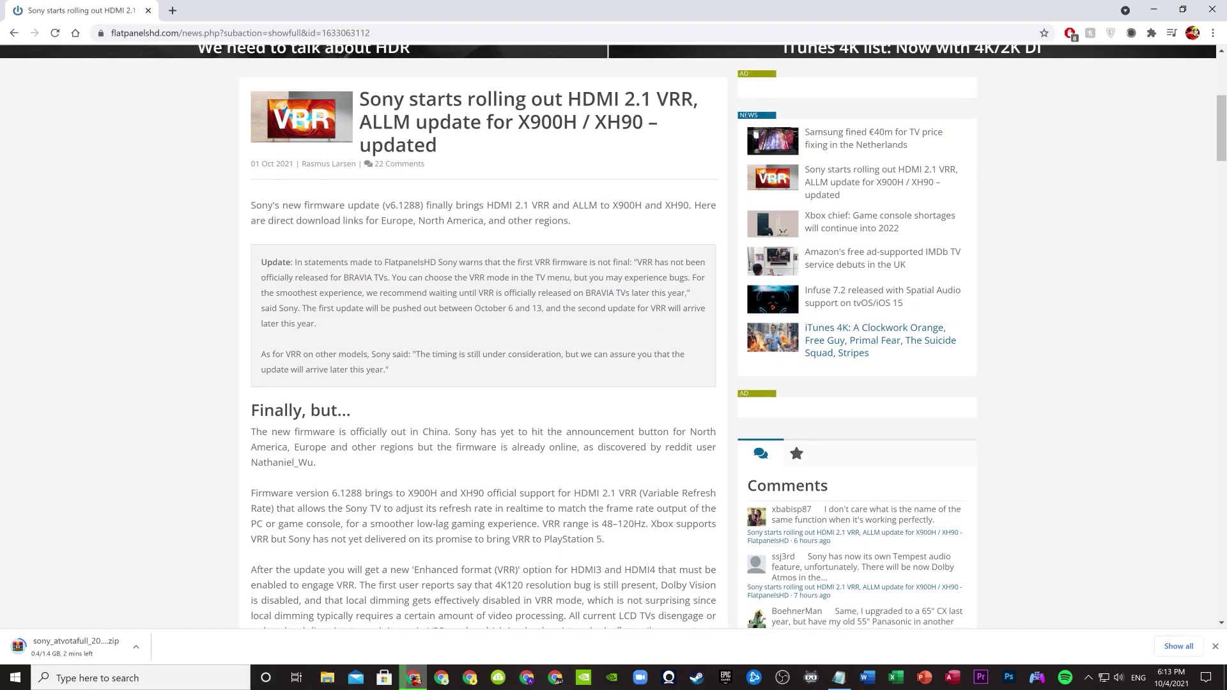
pyautogui.scroll(-6, 476, 313)
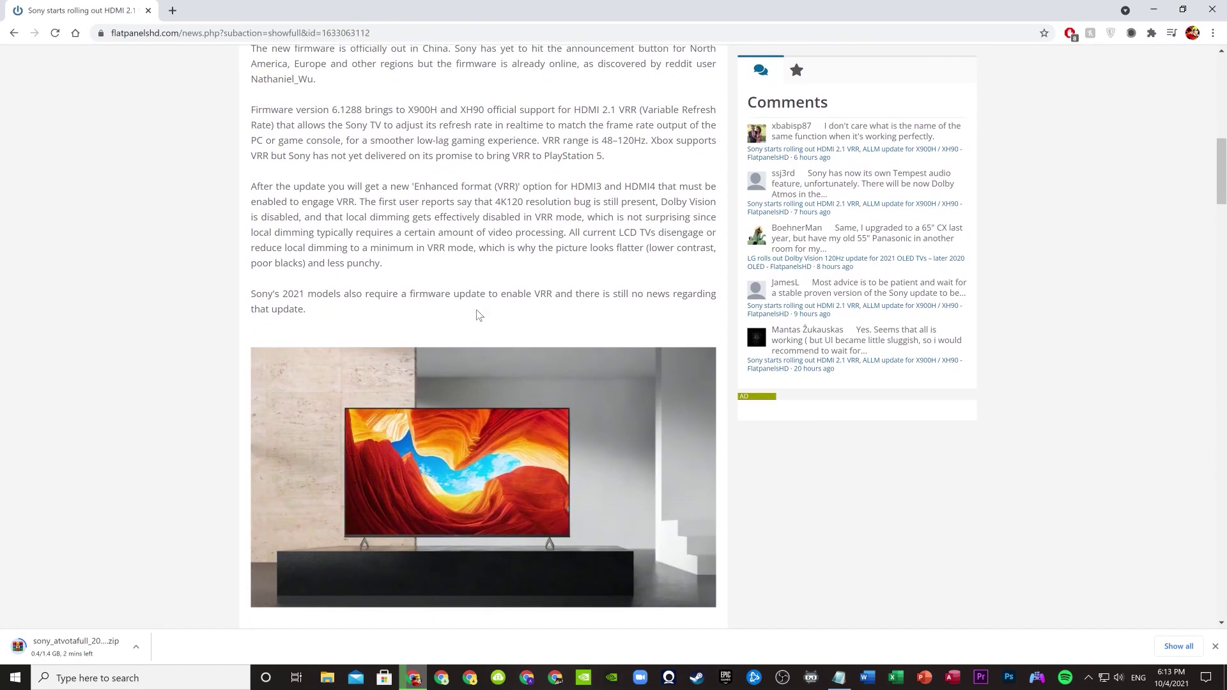
pyautogui.scroll(-12, 477, 315)
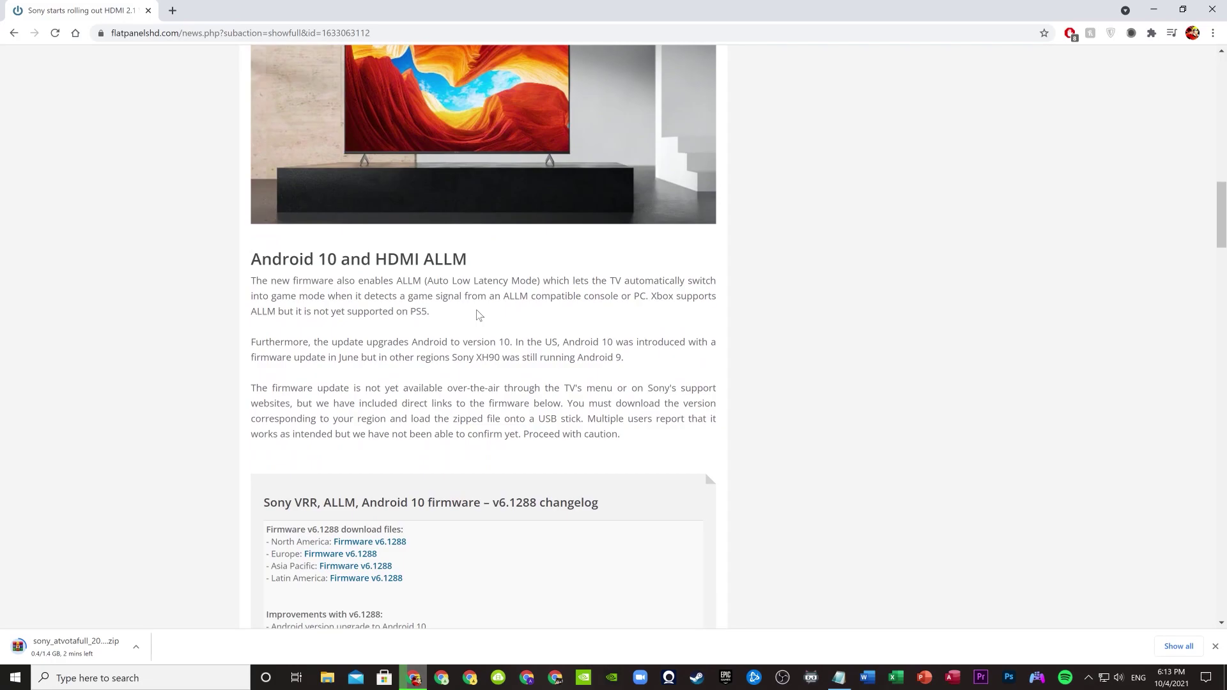
pyautogui.scroll(-15, 479, 315)
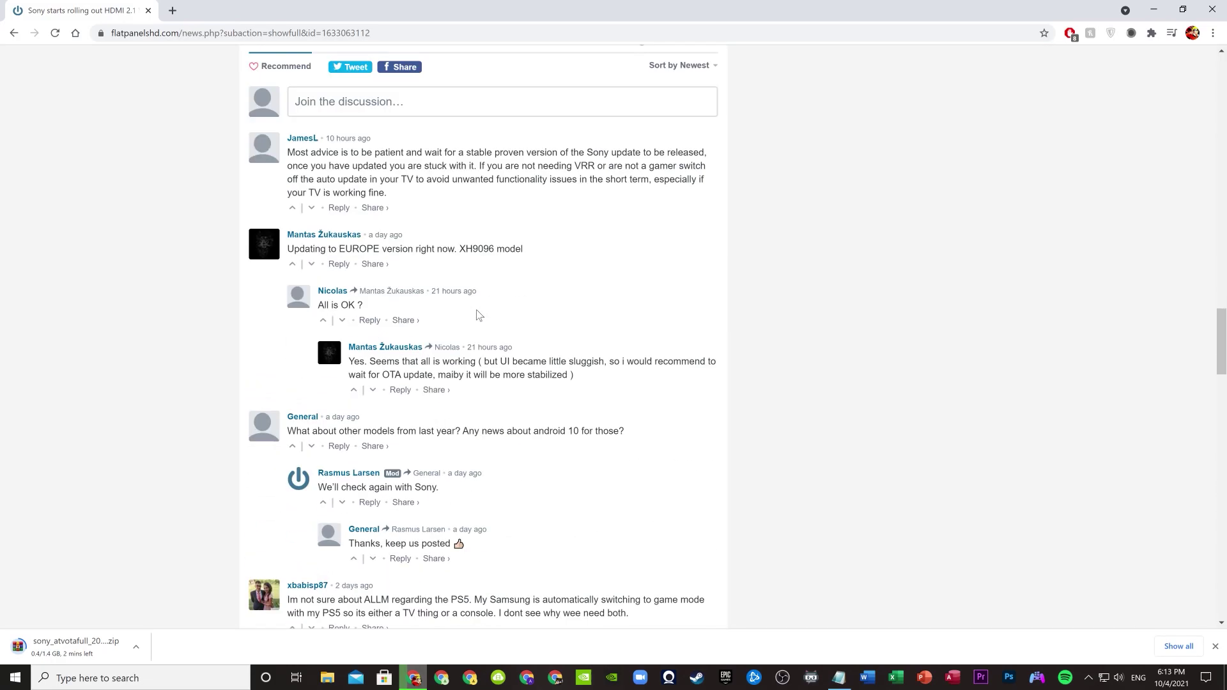
pyautogui.scroll(-2, 476, 313)
pyautogui.scroll(20, 798, 272)
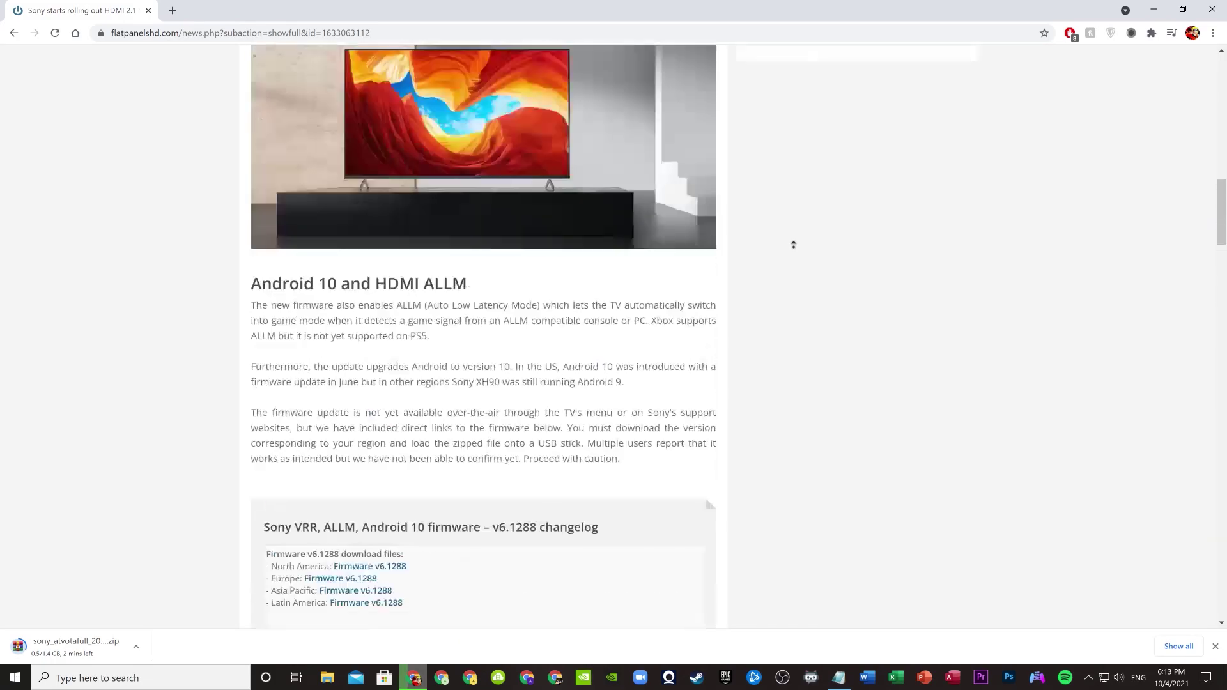
pyautogui.scroll(-10, 714, 285)
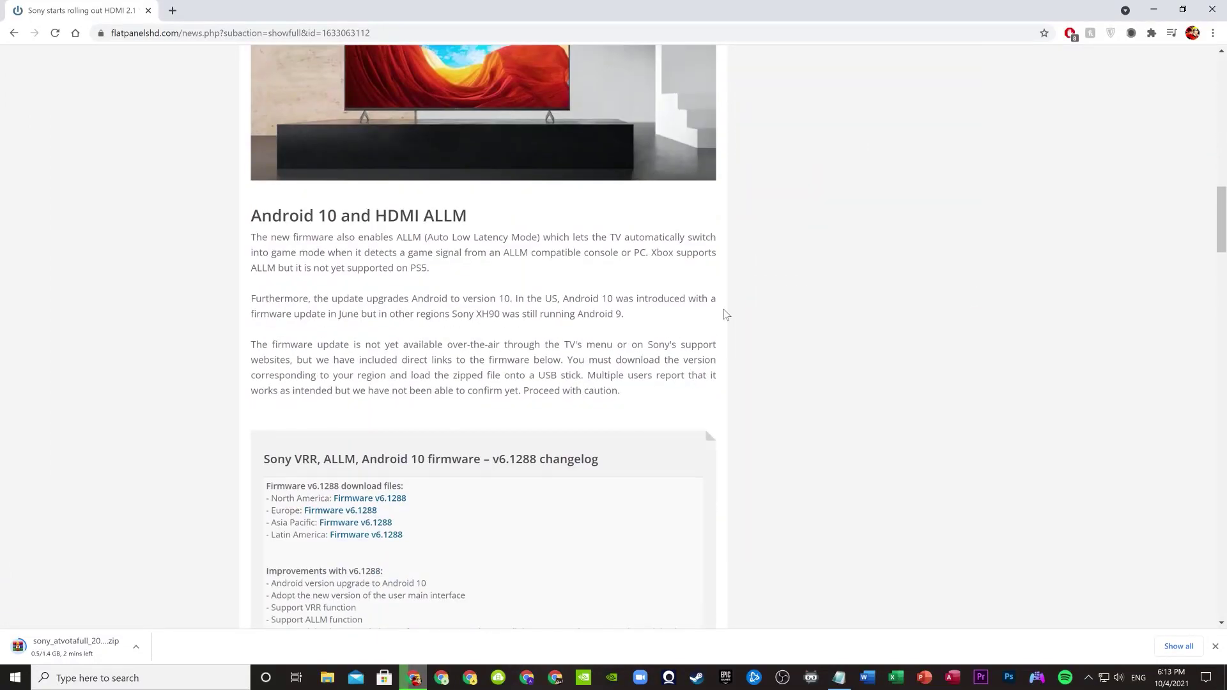
pyautogui.scroll(13, 783, 378)
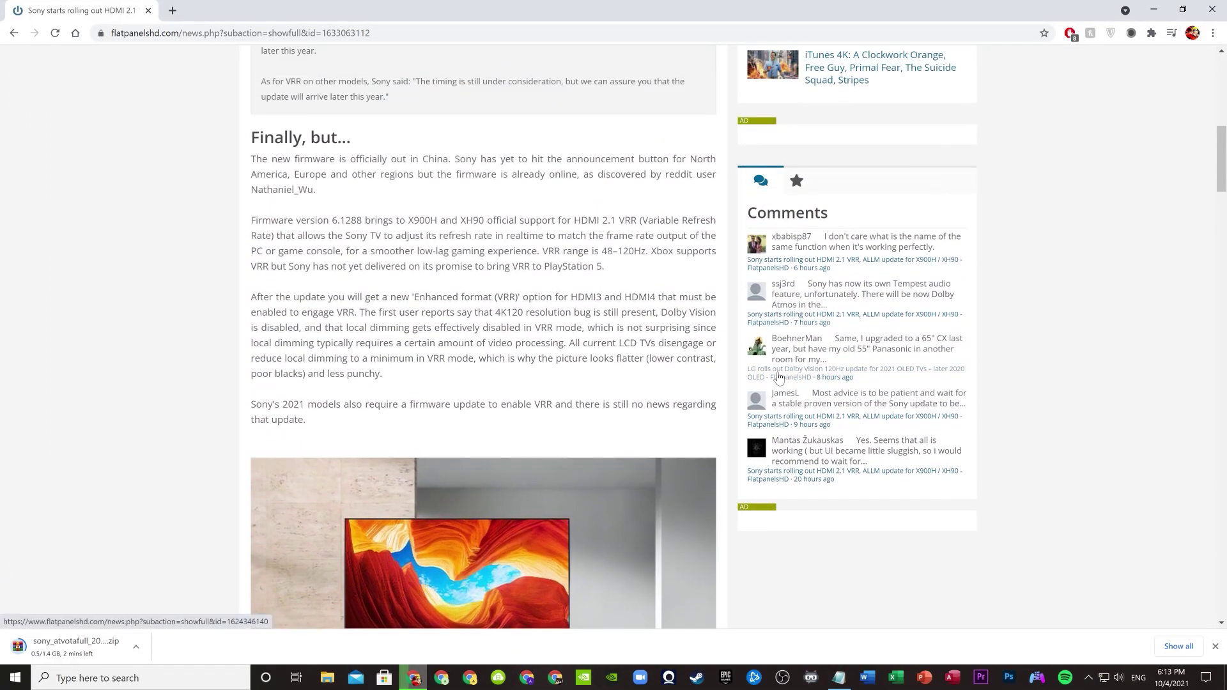
pyautogui.scroll(4, 729, 390)
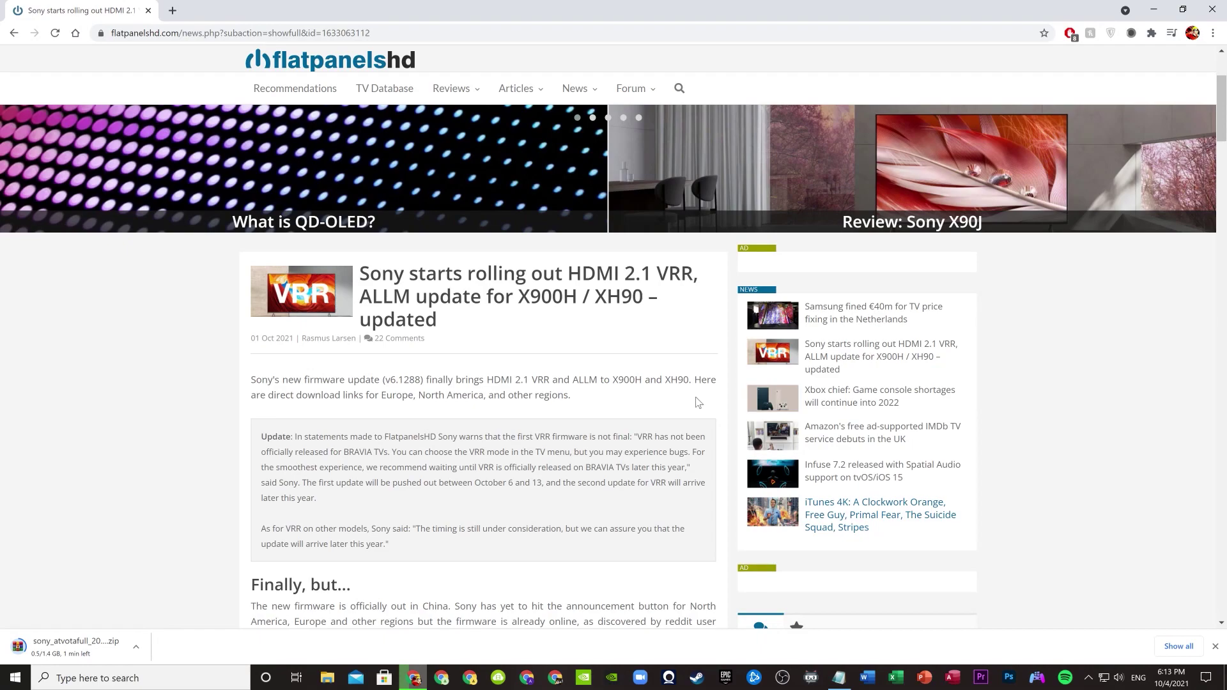
pyautogui.scroll(-3, 695, 402)
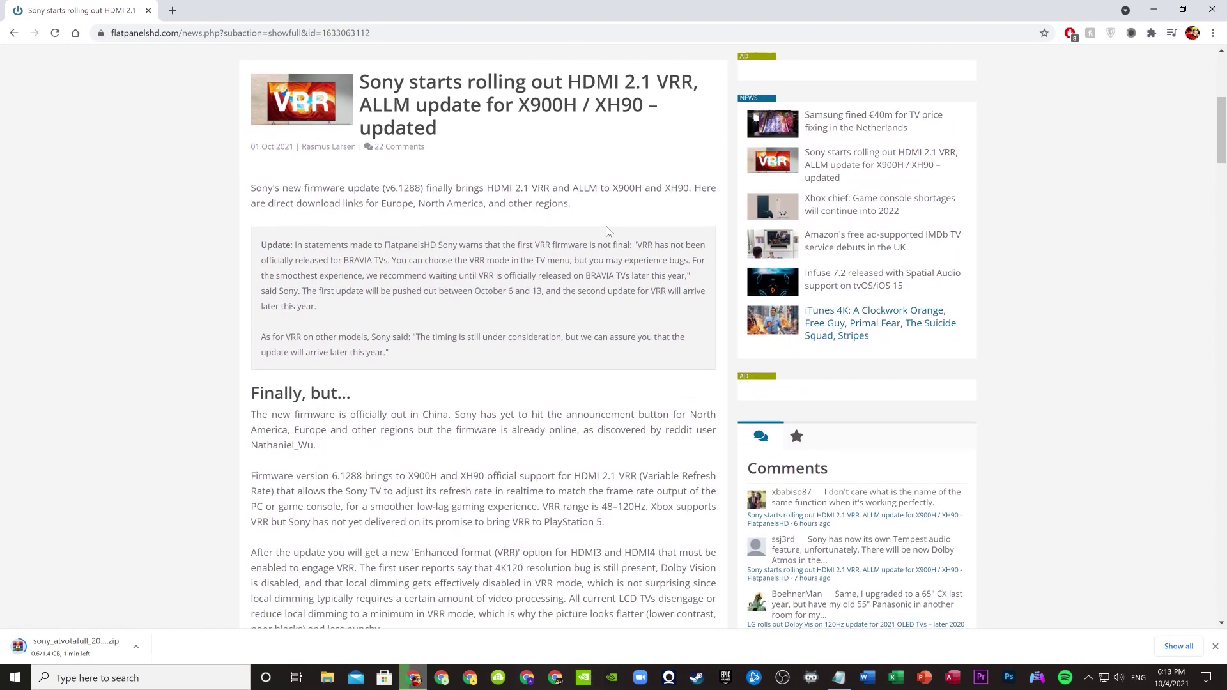
# Step: Highlight the X900H and XH90 model names and read through the firmware changelog section
pyautogui.moveTo(614, 188); pyautogui.dragTo(689, 188)
pyautogui.click(689, 192)
pyautogui.scroll(2, 687, 227)
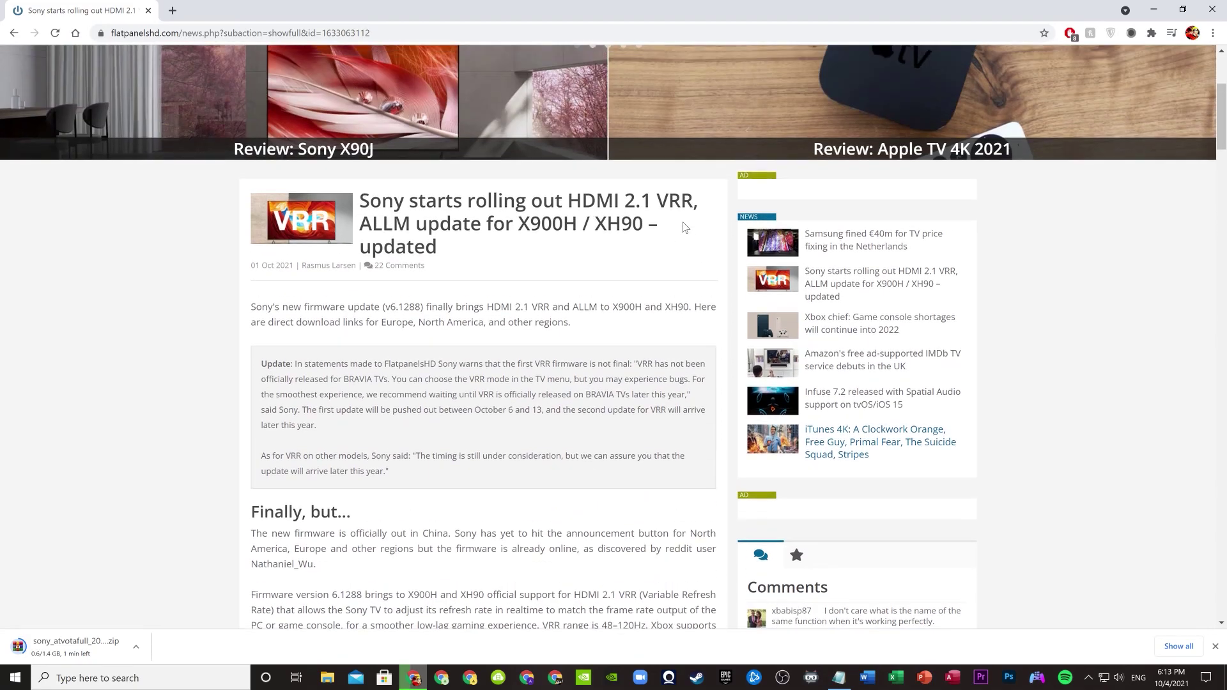
pyautogui.moveTo(1222, 110); pyautogui.dragTo(1224, 163)
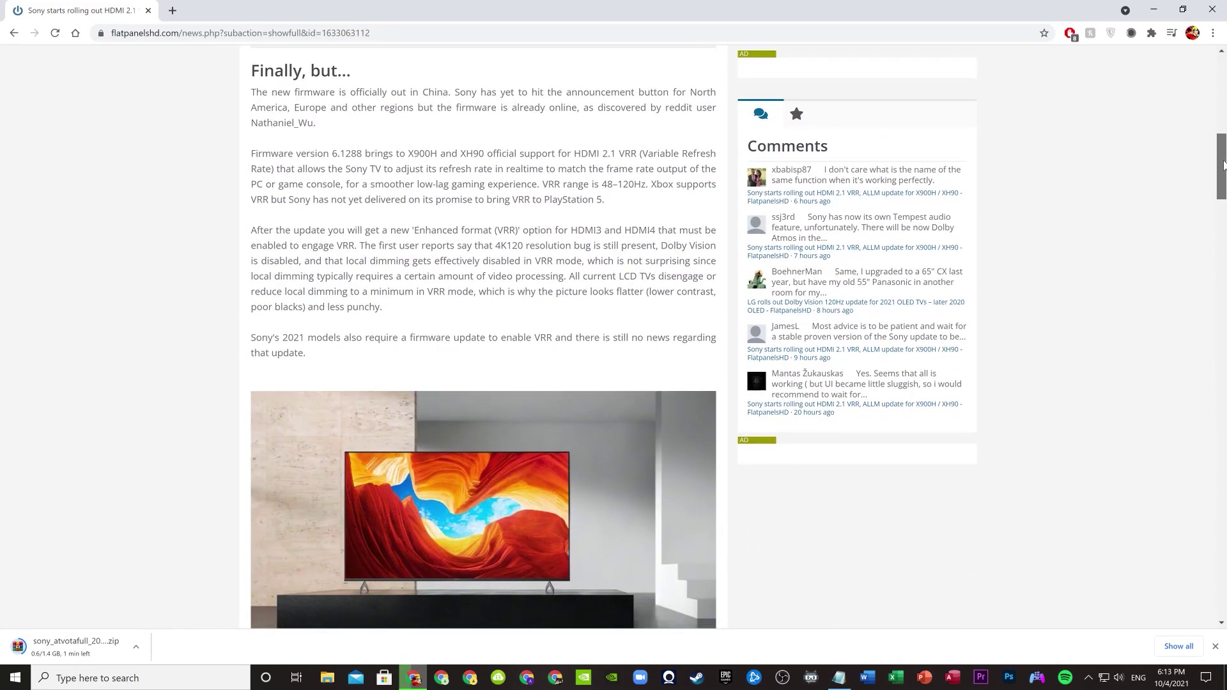
pyautogui.scroll(-3, 1223, 163)
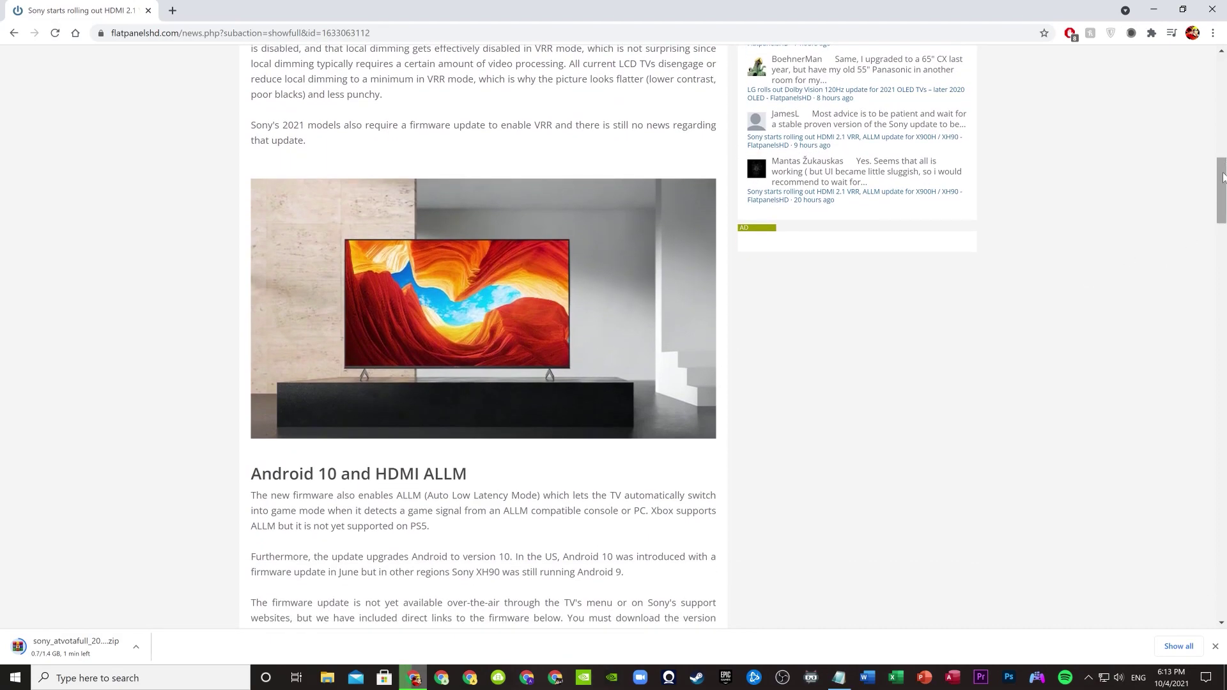
pyautogui.scroll(-2, 1223, 177)
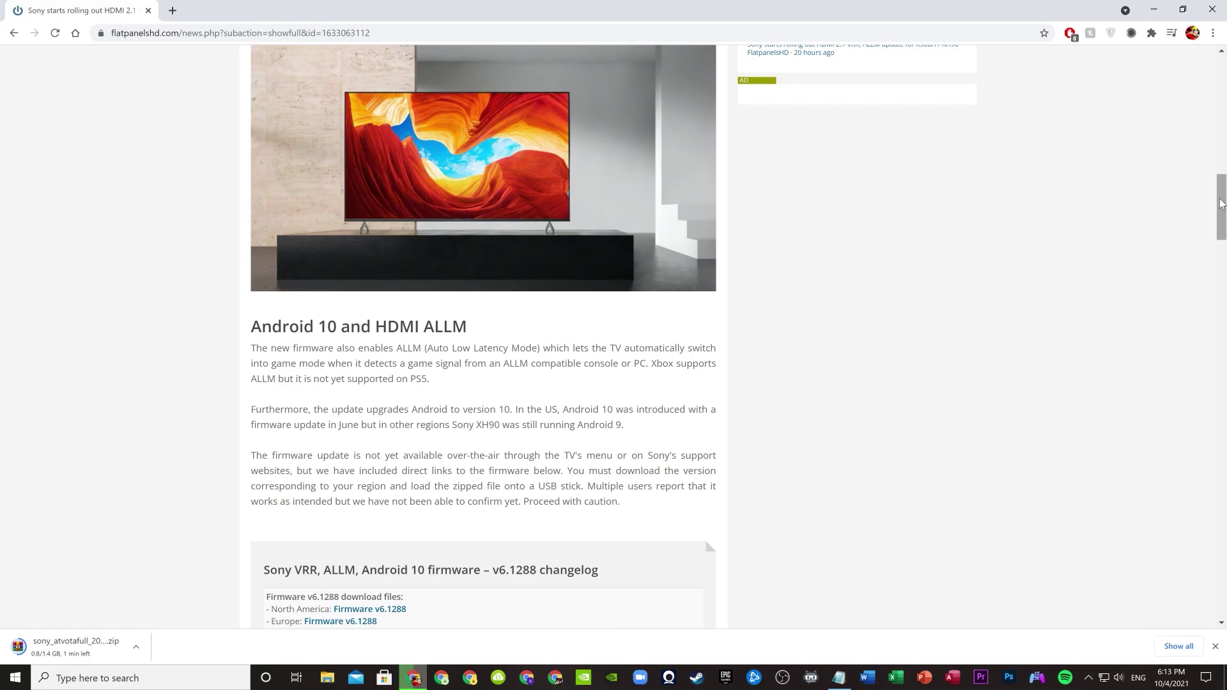
pyautogui.moveTo(1221, 203); pyautogui.dragTo(1223, 255)
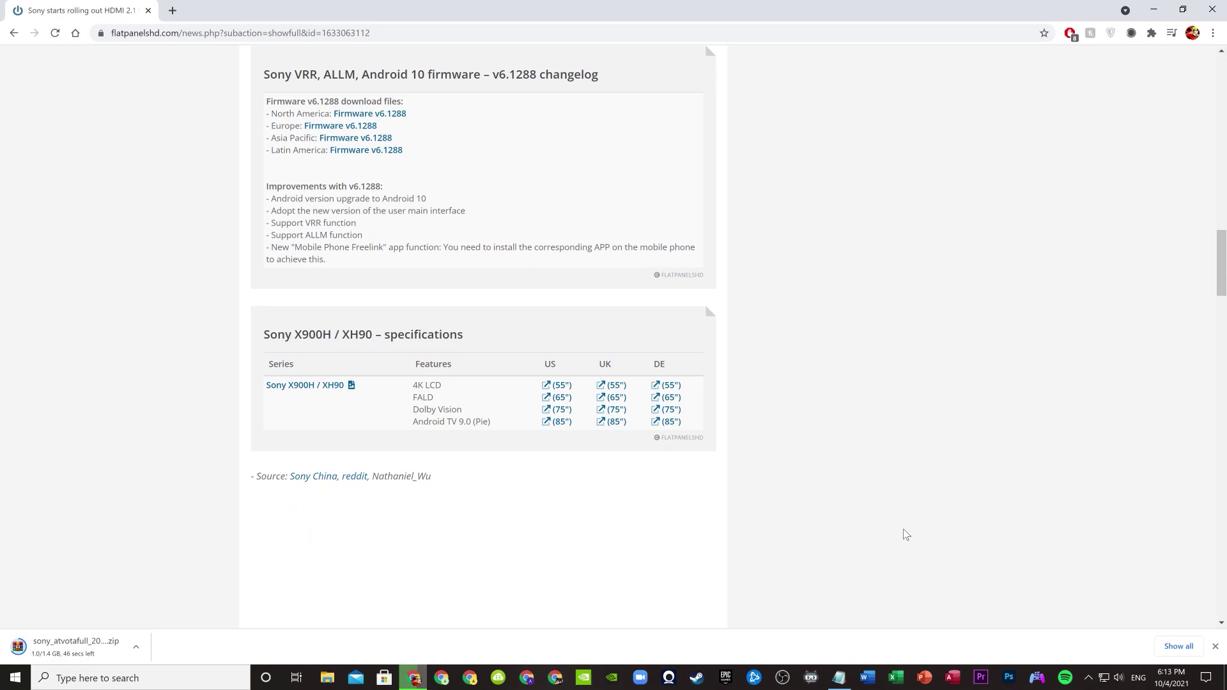
pyautogui.scroll(5, 895, 515)
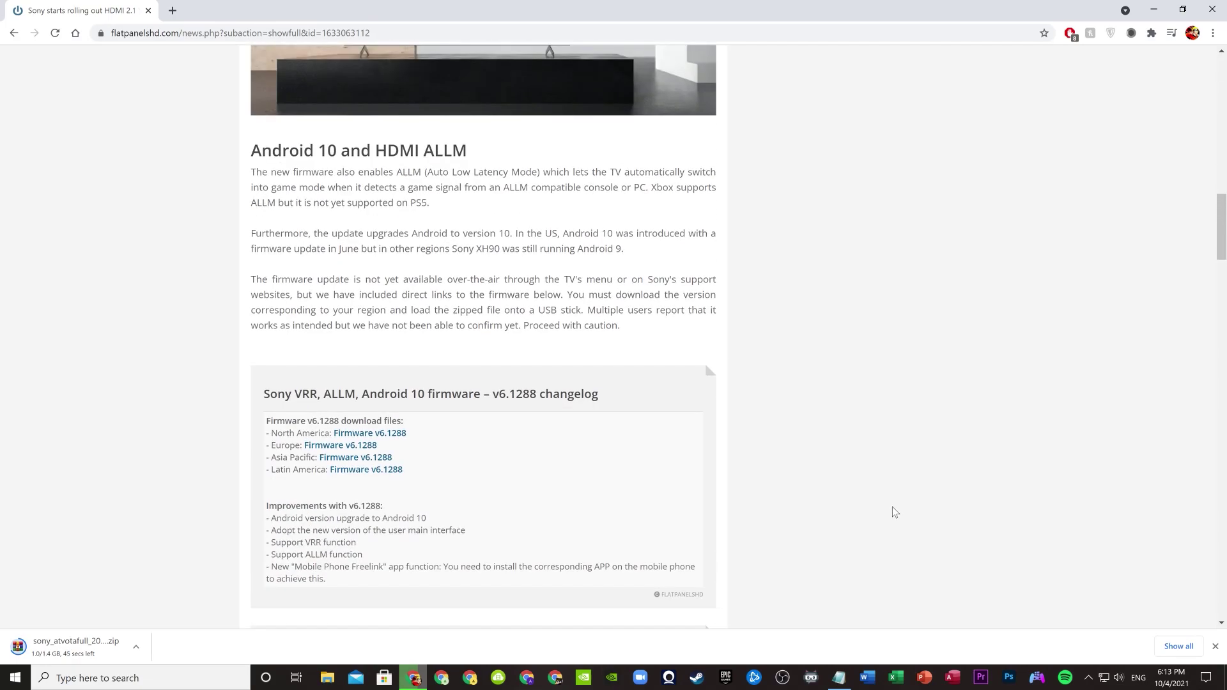
pyautogui.scroll(5, 895, 512)
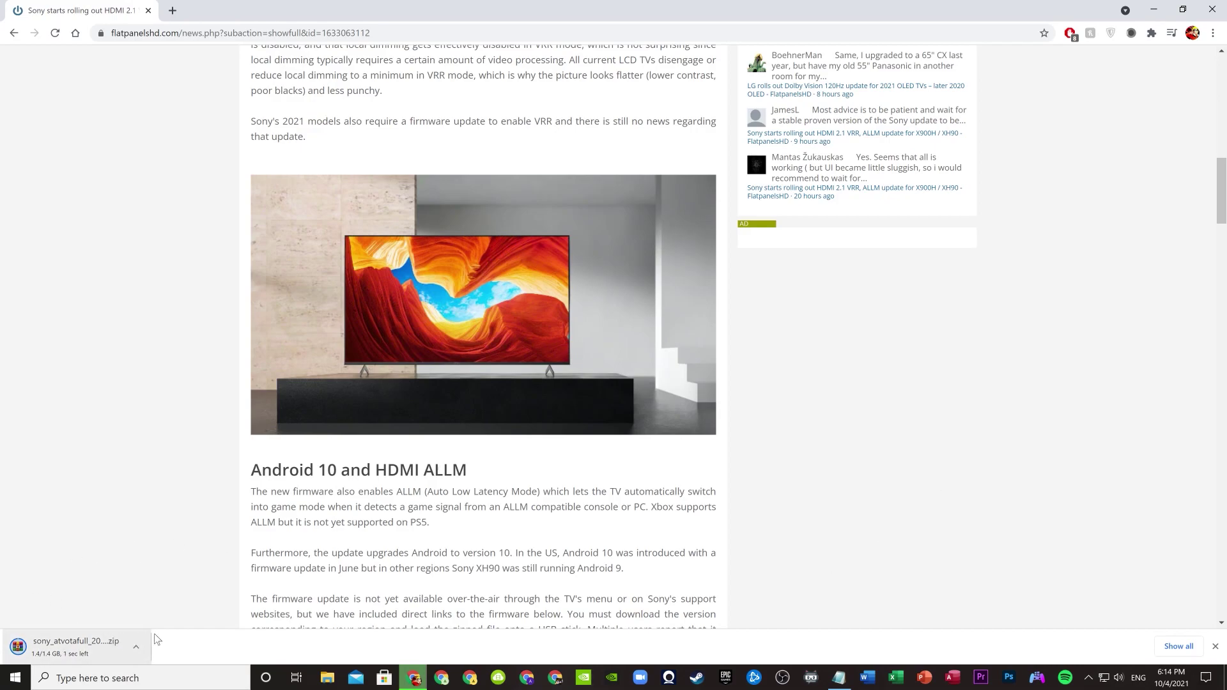
# Step: Open the finished firmware zip download in WinRAR, then close the WinRAR windows
pyautogui.click(112, 638)
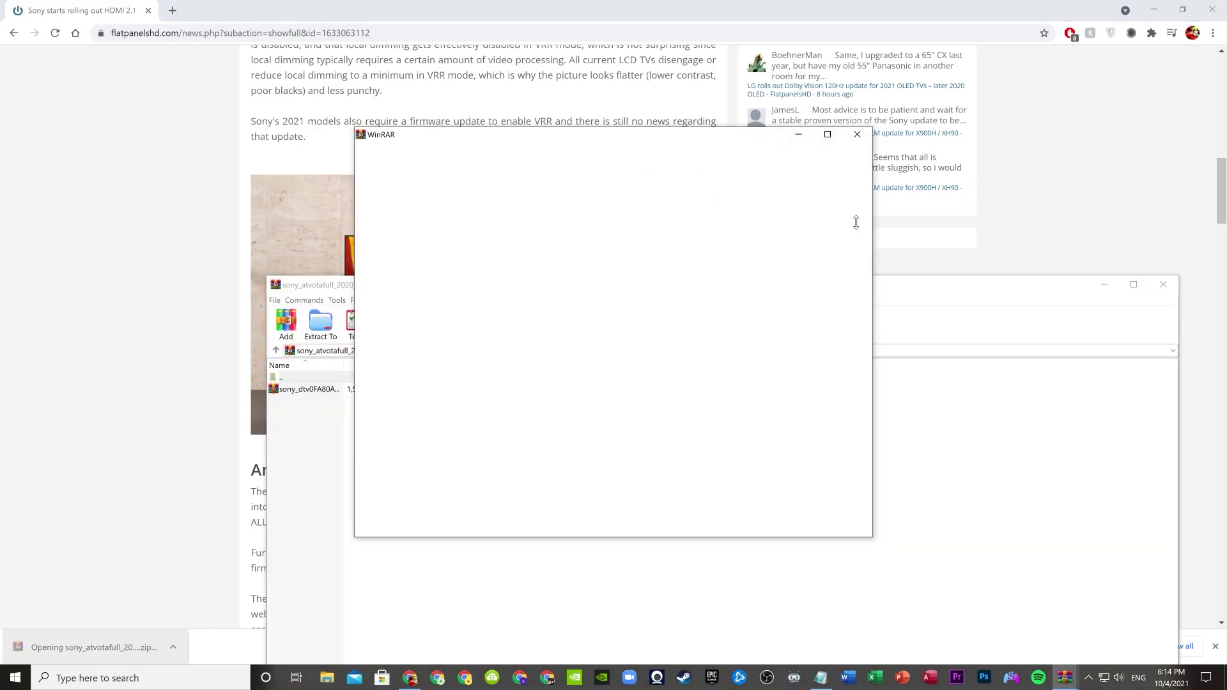
pyautogui.click(857, 135)
pyautogui.click(1164, 285)
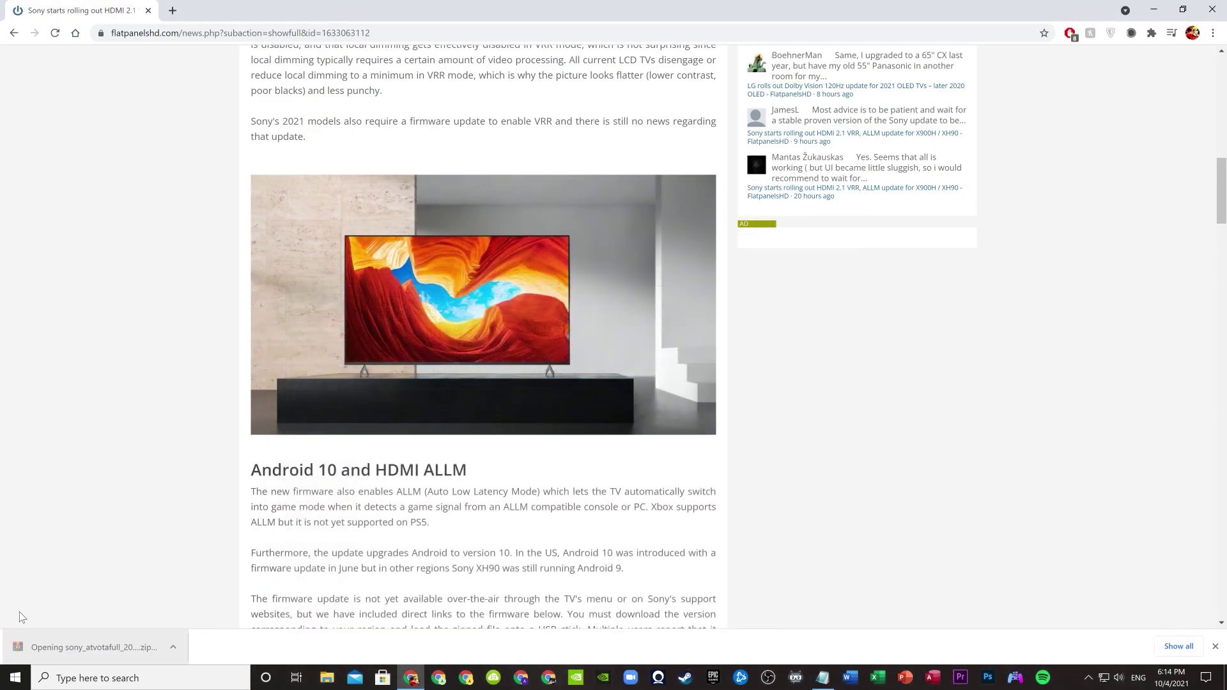
# Step: Show the firmware zip in Downloads and extract it there with Extract Here
pyautogui.rightClick(62, 652)
pyautogui.click(134, 630)
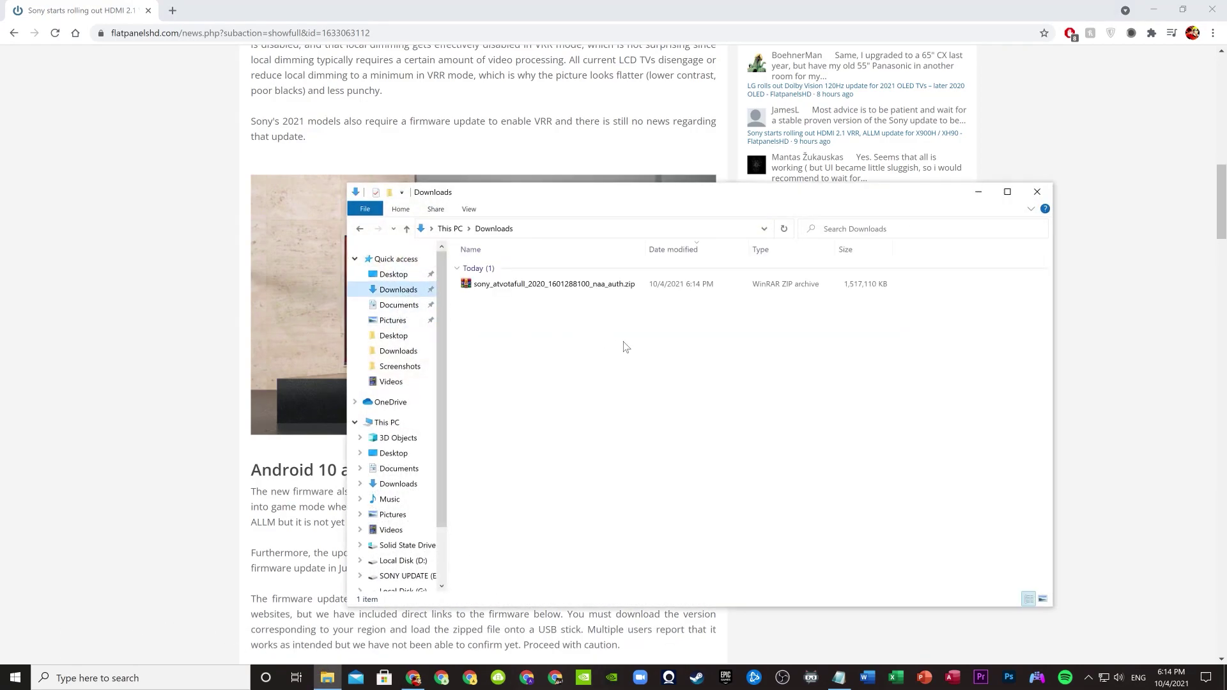
pyautogui.click(584, 284)
pyautogui.rightClick(583, 283)
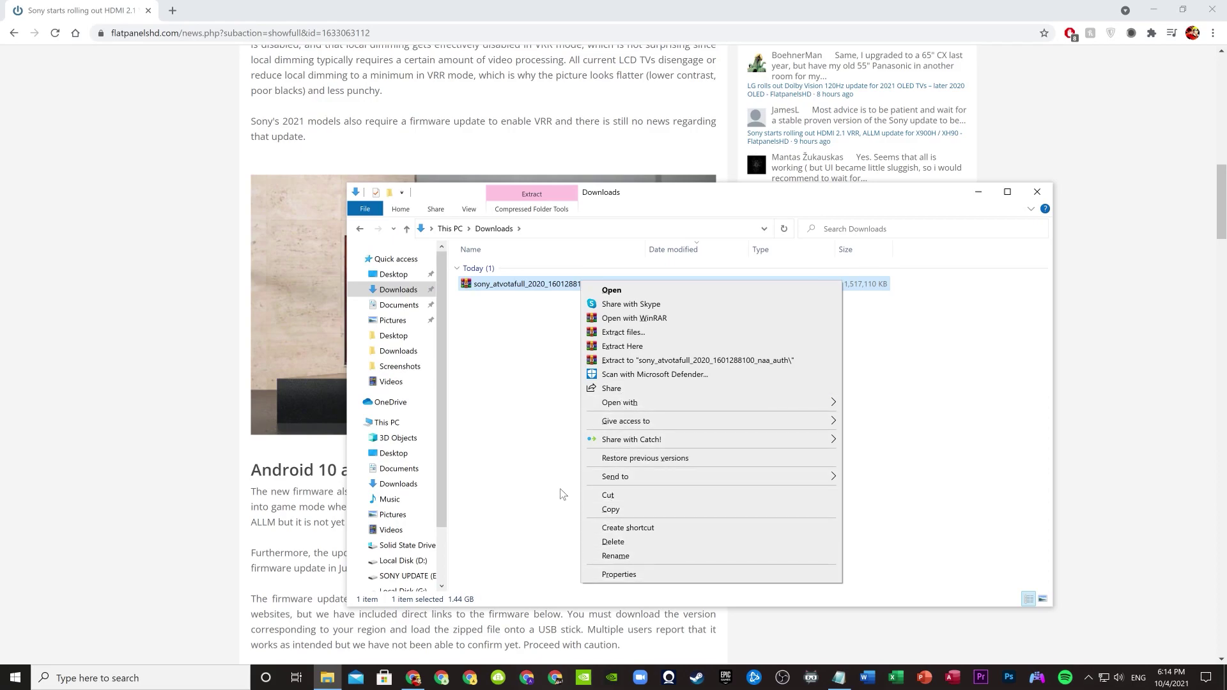
pyautogui.click(633, 347)
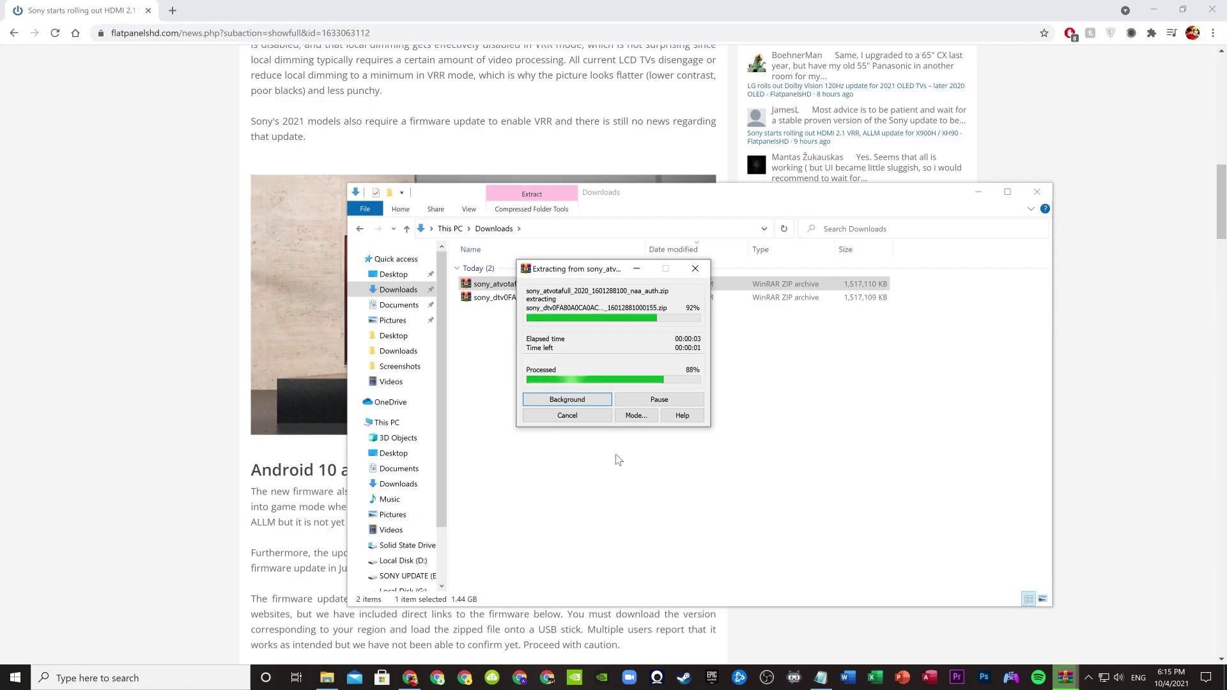
pyautogui.scroll(-1, 423, 534)
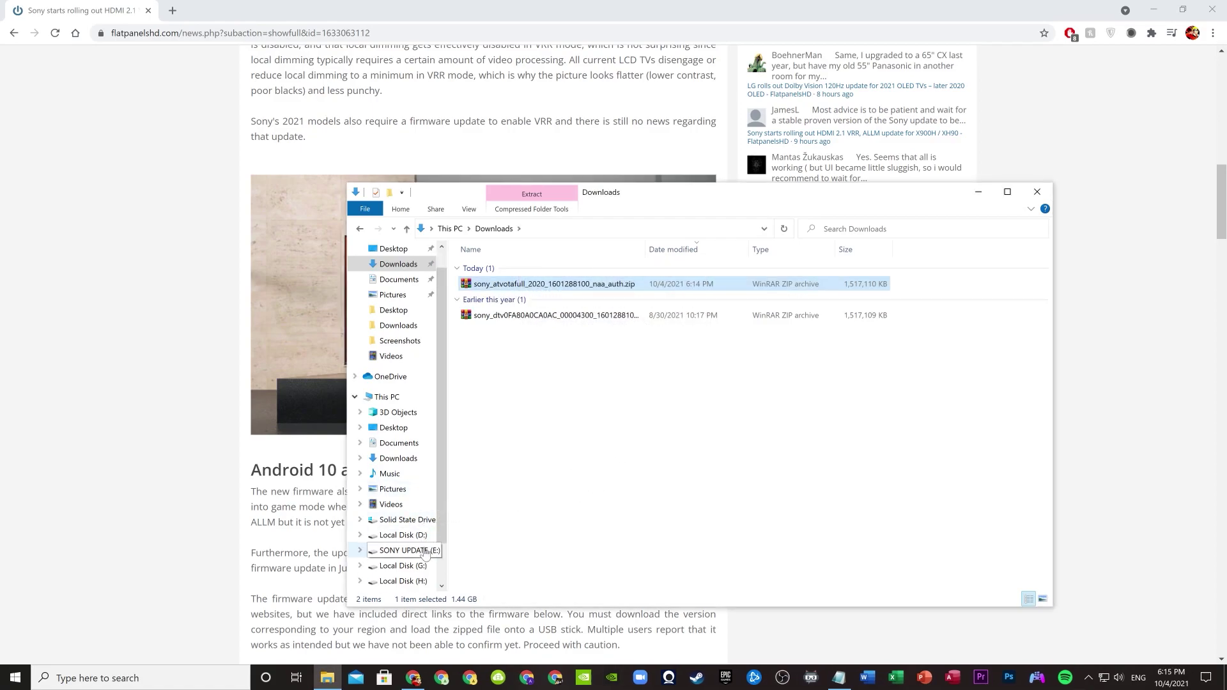
# Step: Set up formatting of SONY UPDATE (E:): 32.0 GB, FAT32, 32 kilobytes, label SONY UPDATE
pyautogui.click(382, 555)
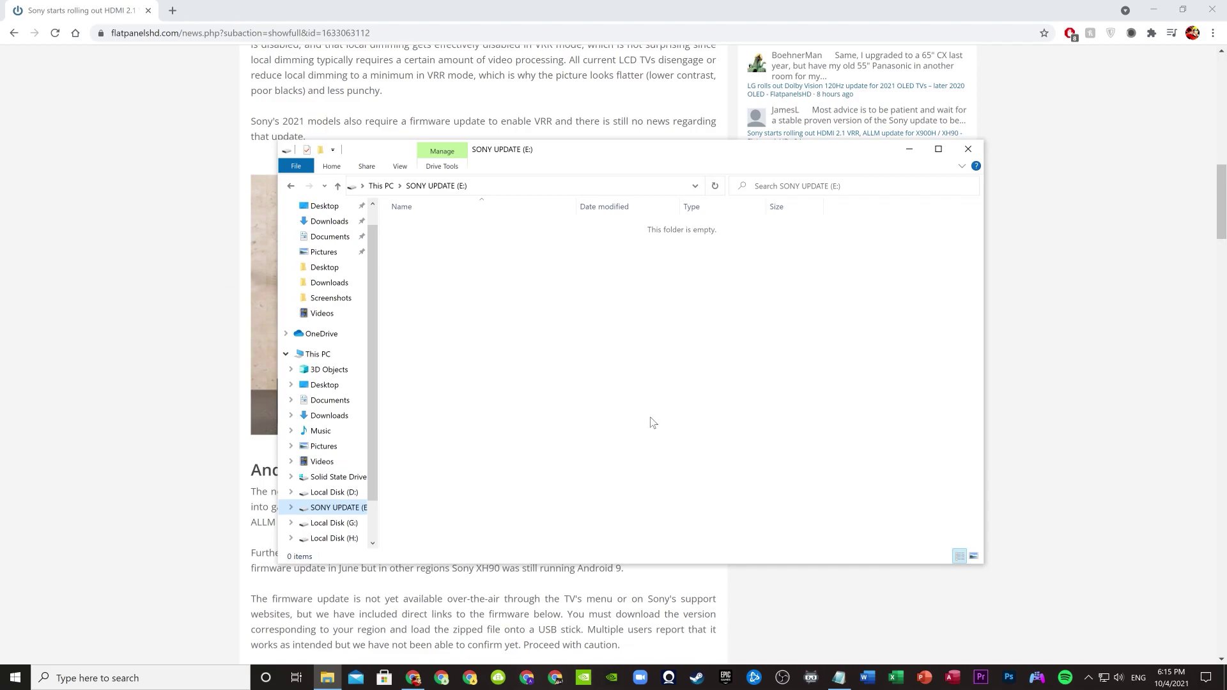
pyautogui.rightClick(333, 507)
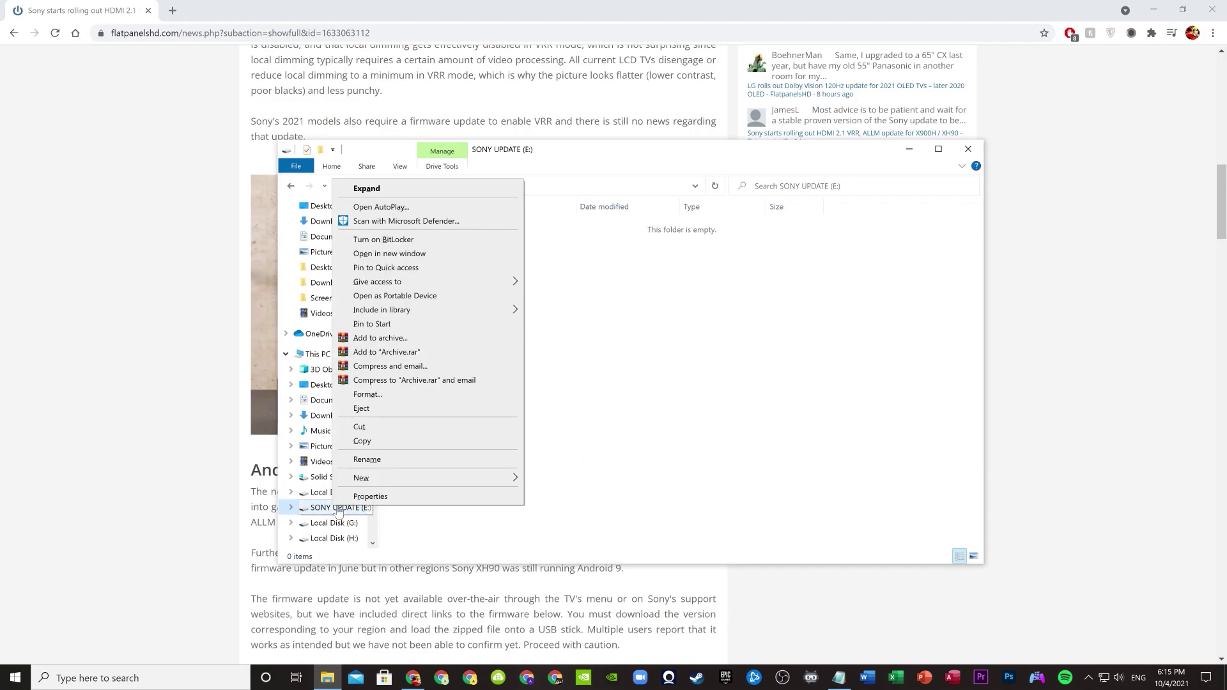
pyautogui.click(398, 393)
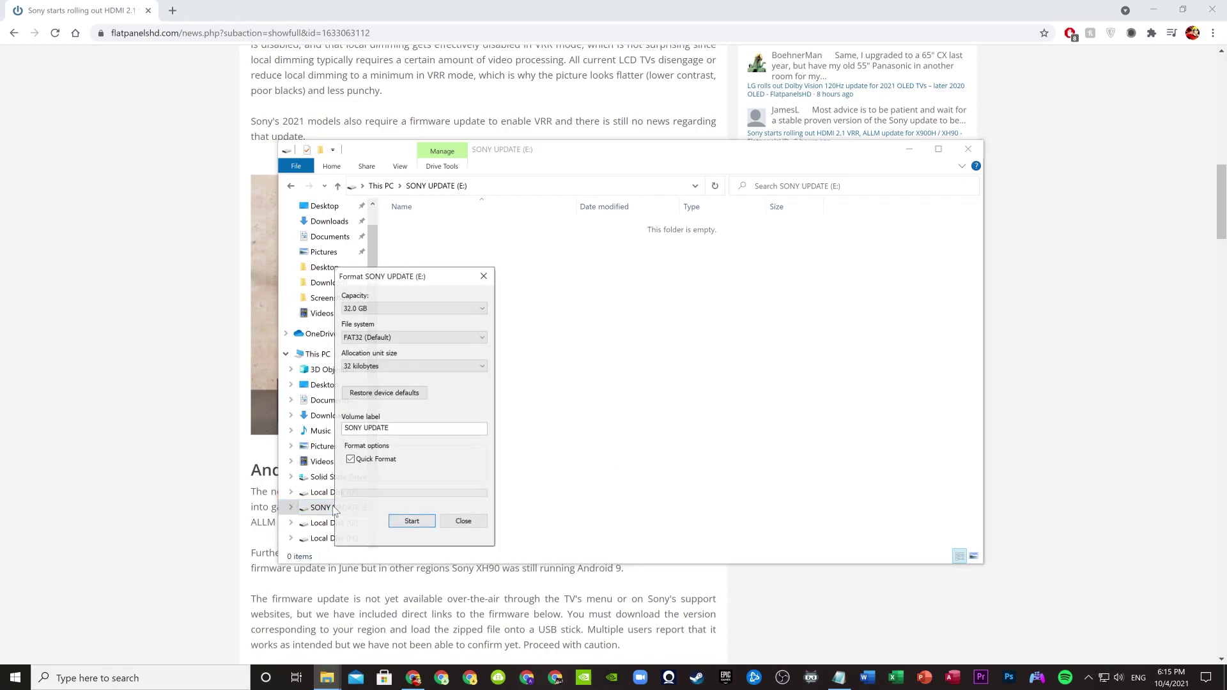
pyautogui.click(384, 307)
pyautogui.click(387, 317)
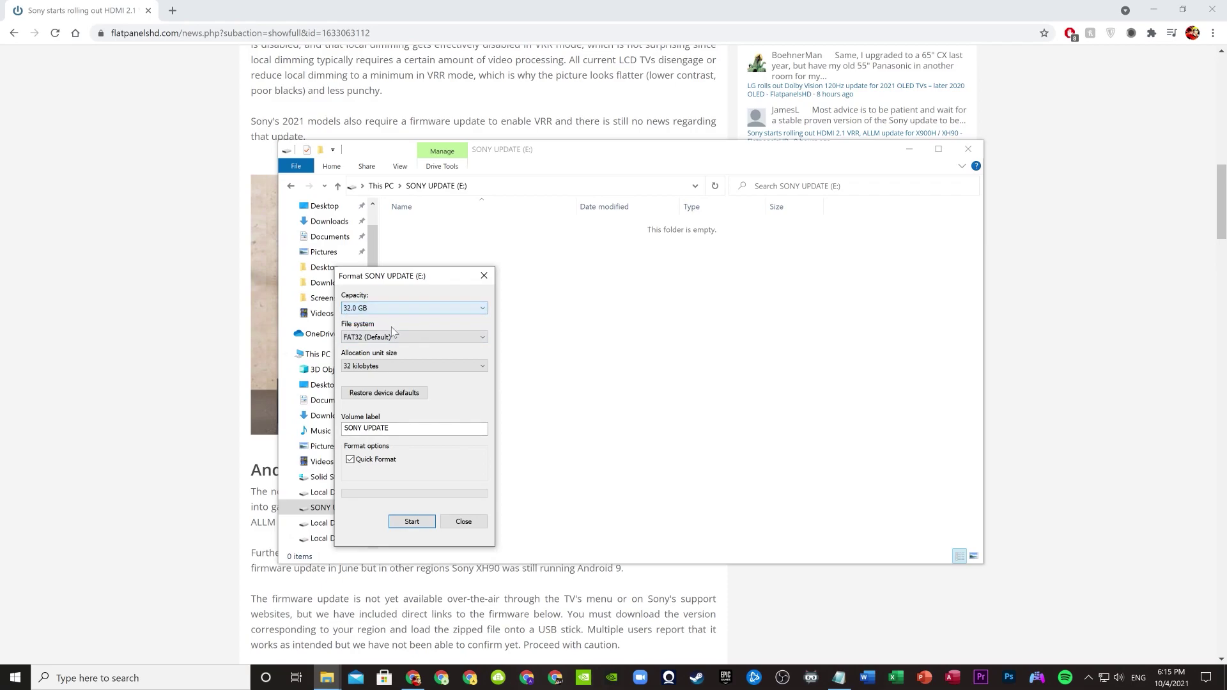
pyautogui.click(393, 336)
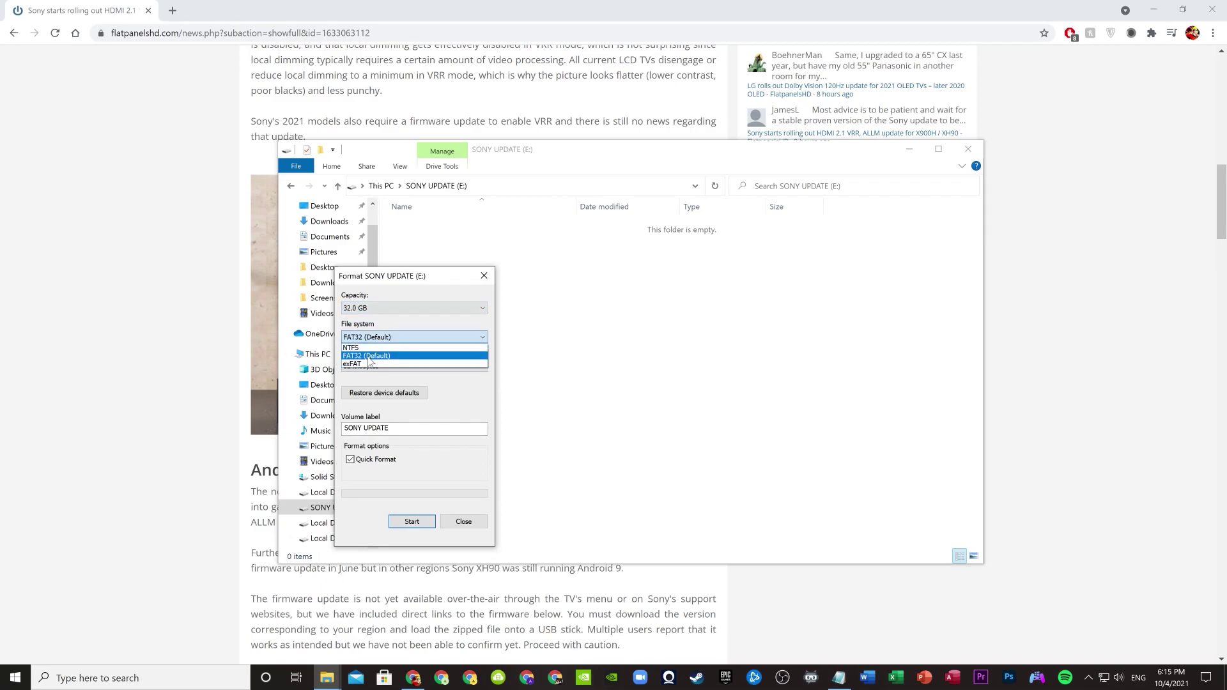
pyautogui.click(422, 355)
pyautogui.click(418, 366)
pyautogui.click(418, 365)
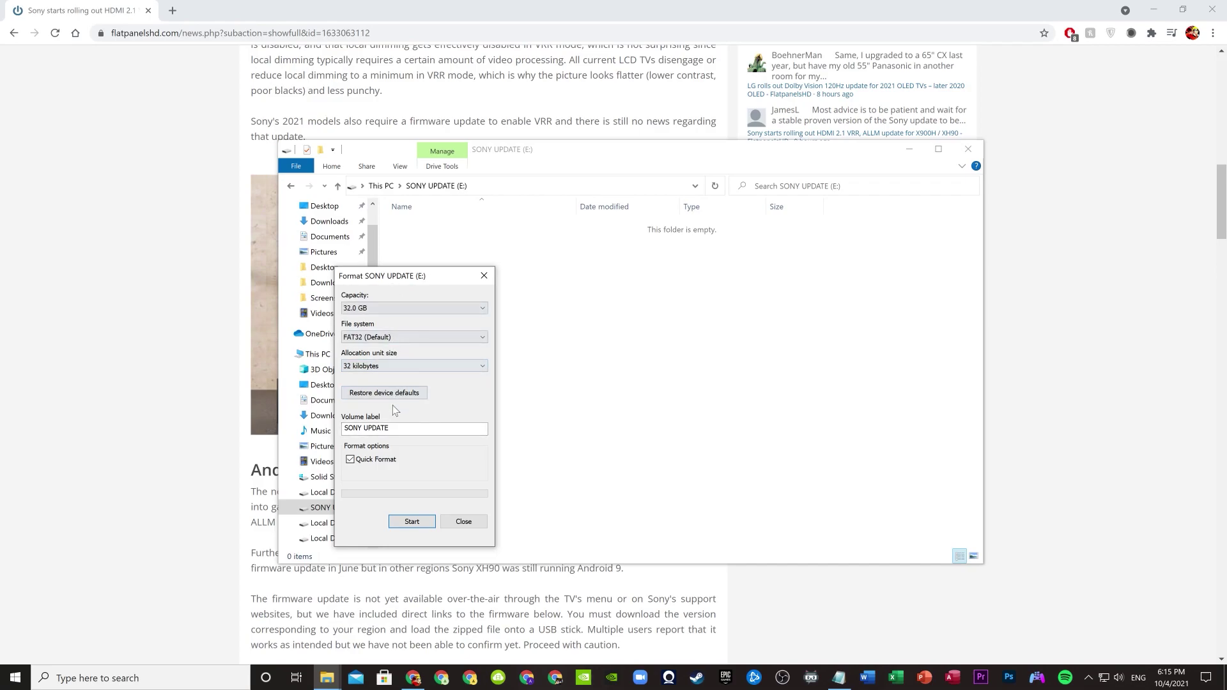
pyautogui.moveTo(403, 428); pyautogui.dragTo(368, 428)
pyautogui.click(389, 428)
pyautogui.hotkey('ctrl', 'a')
pyautogui.press('End')
# Step: Run the format, confirm erasing the drive's data, and acknowledge completion
pyautogui.click(411, 522)
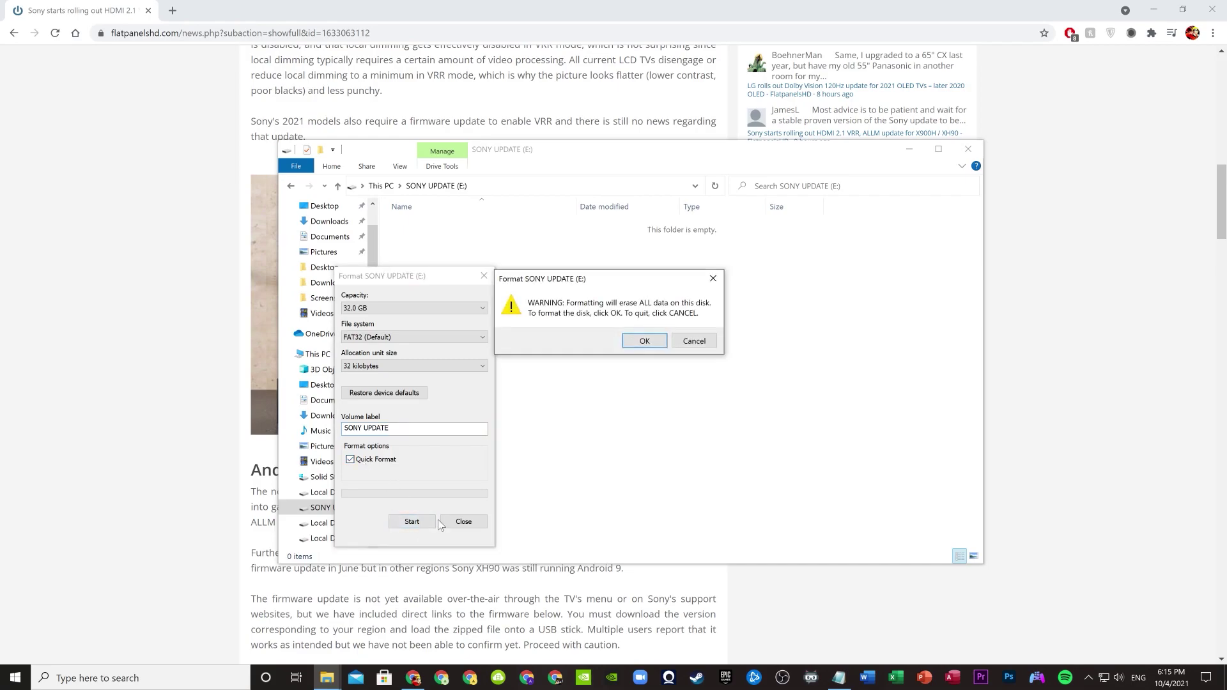
pyautogui.click(645, 340)
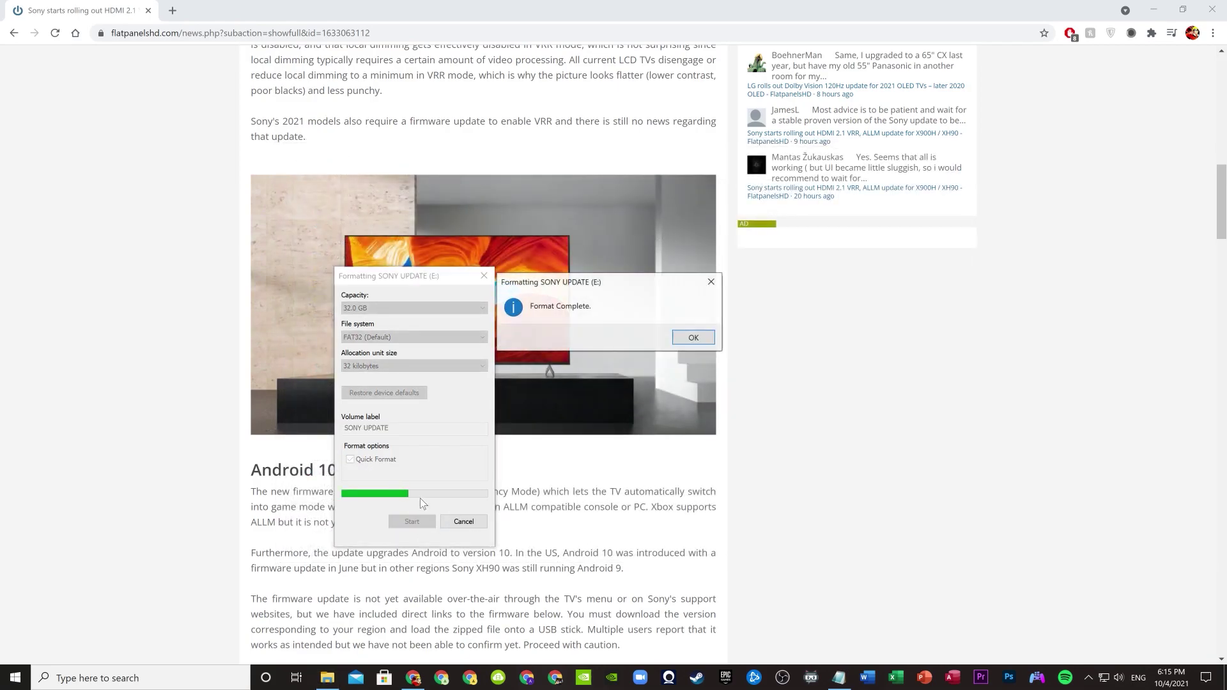
pyautogui.click(690, 341)
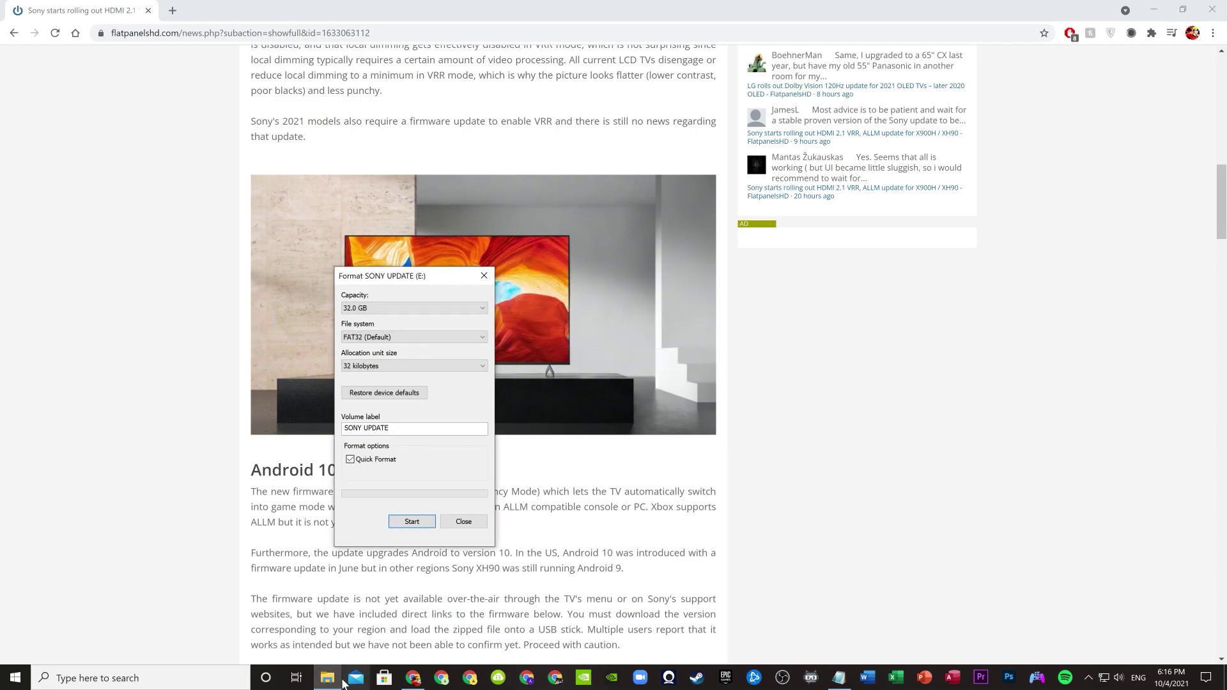
# Step: Close the Format dialog and open the Downloads folder in a new File Explorer window
pyautogui.click(464, 521)
pyautogui.click(327, 677)
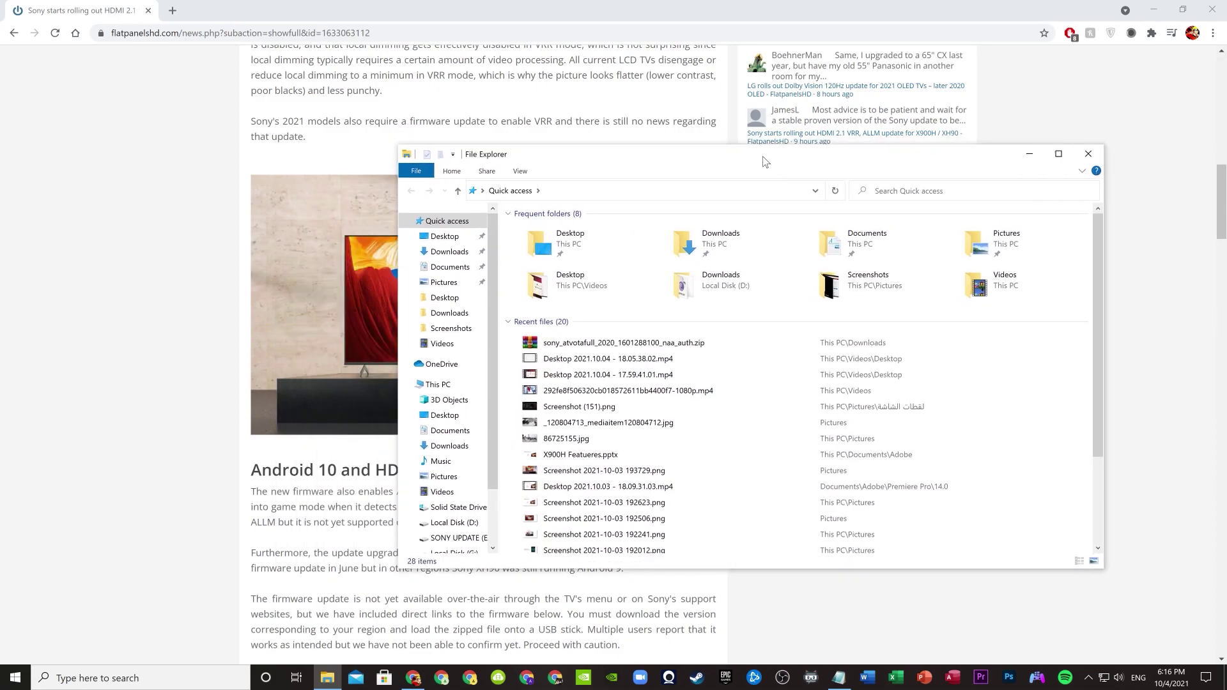
pyautogui.doubleClick(687, 243)
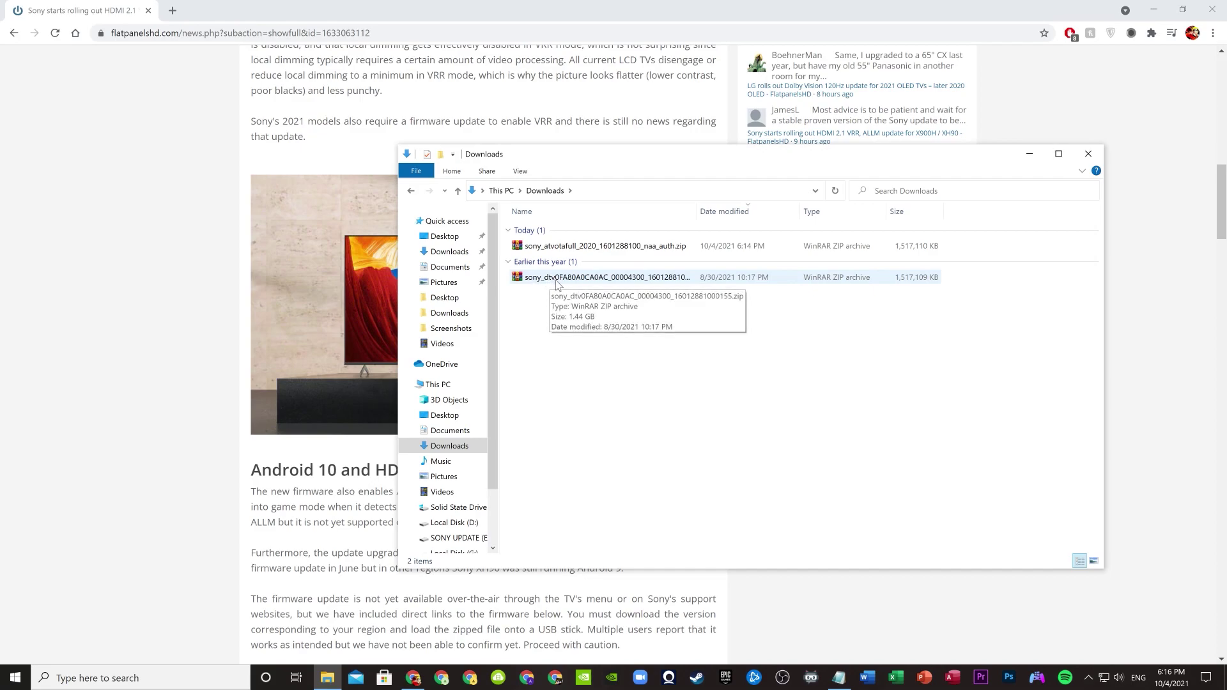
# Step: View both firmware zips in WinRAR, then drag the inner sony_dtv zip onto SONY UPDATE (E:)
pyautogui.doubleClick(556, 246)
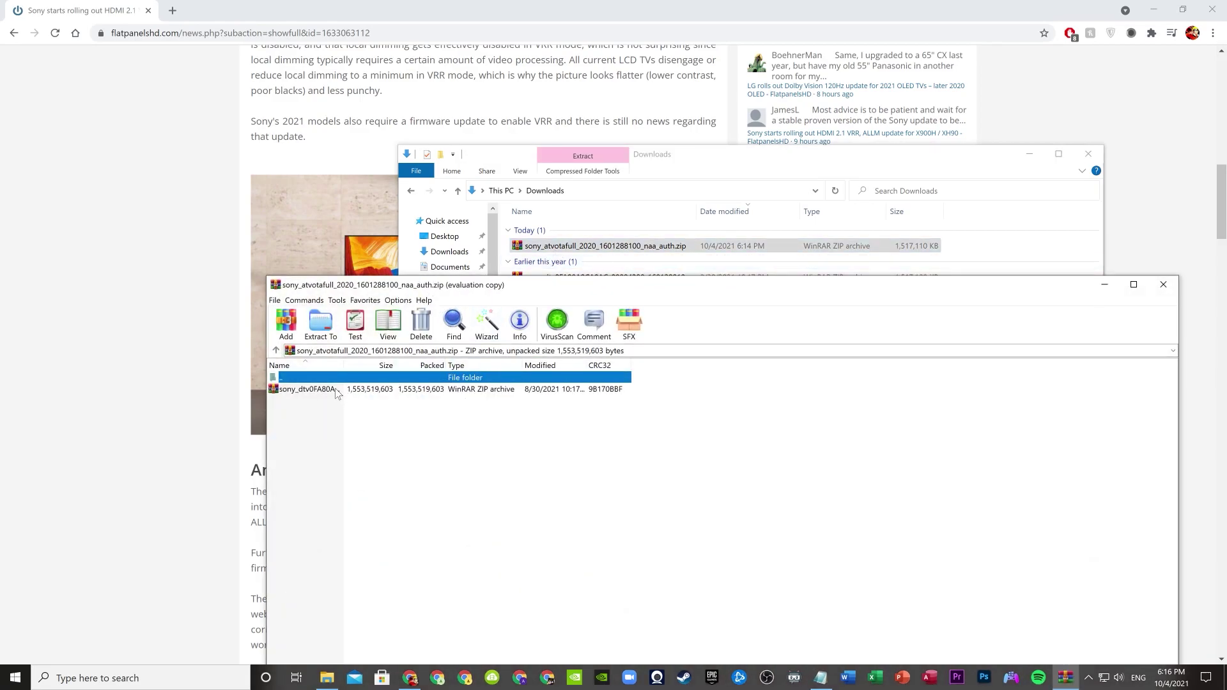
pyautogui.click(822, 474)
pyautogui.click(1164, 284)
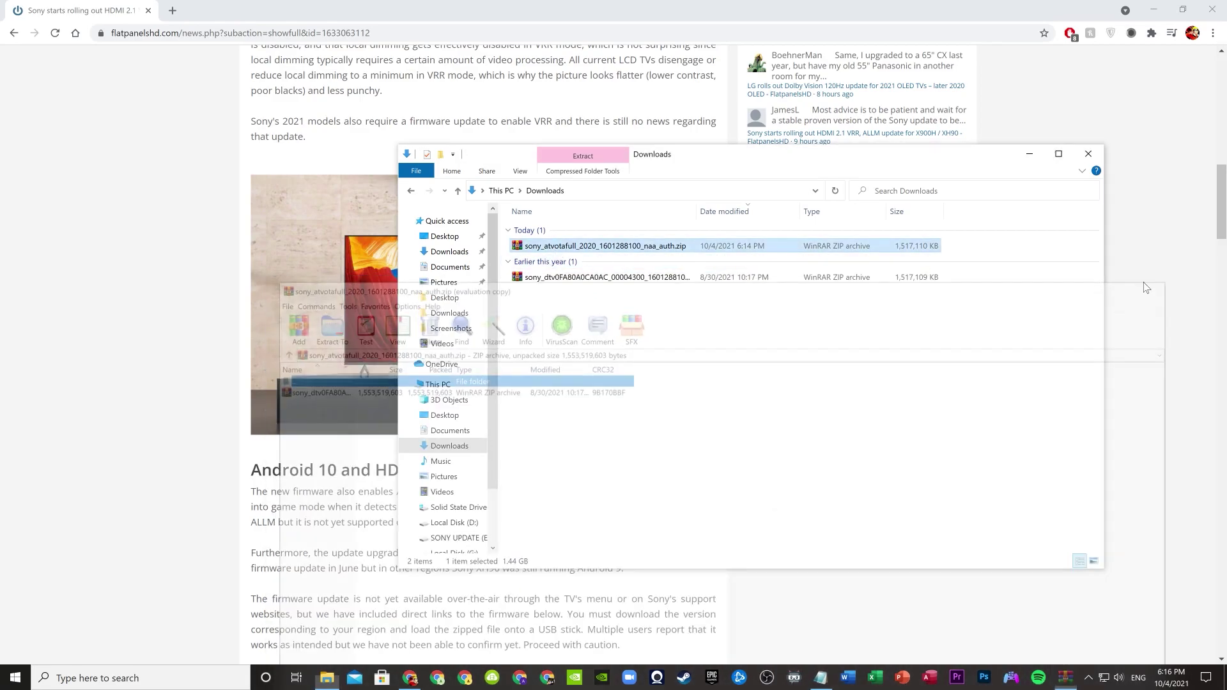
pyautogui.doubleClick(559, 279)
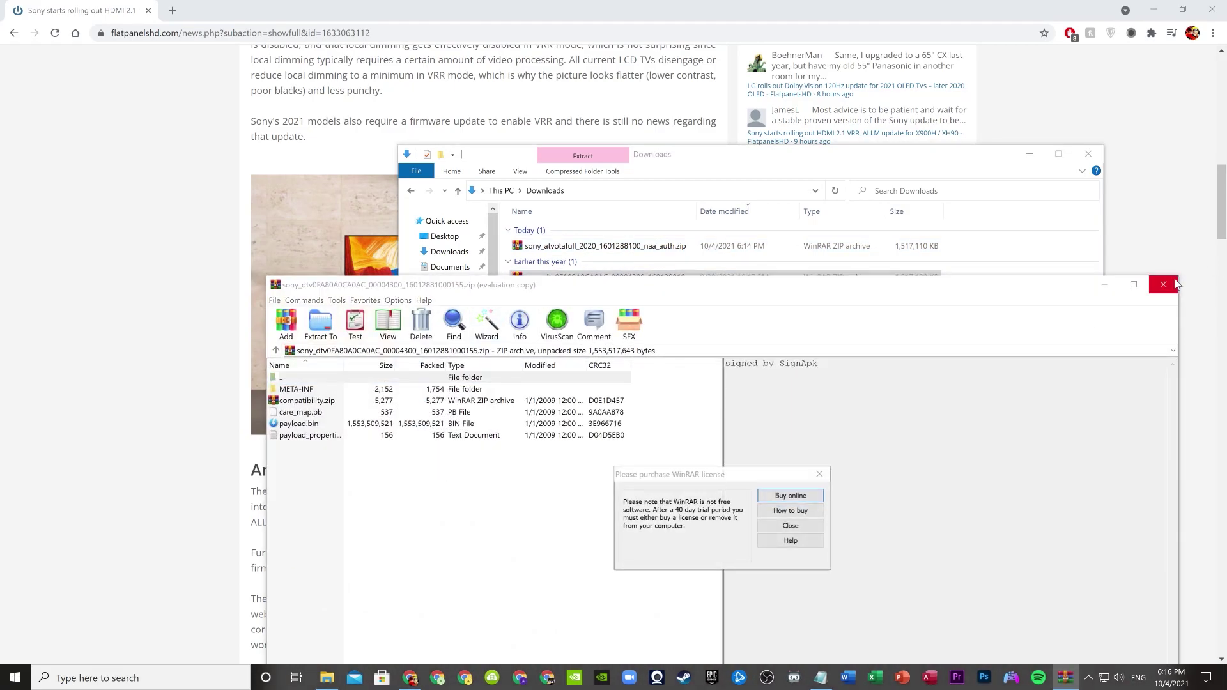
pyautogui.click(822, 474)
pyautogui.click(1171, 290)
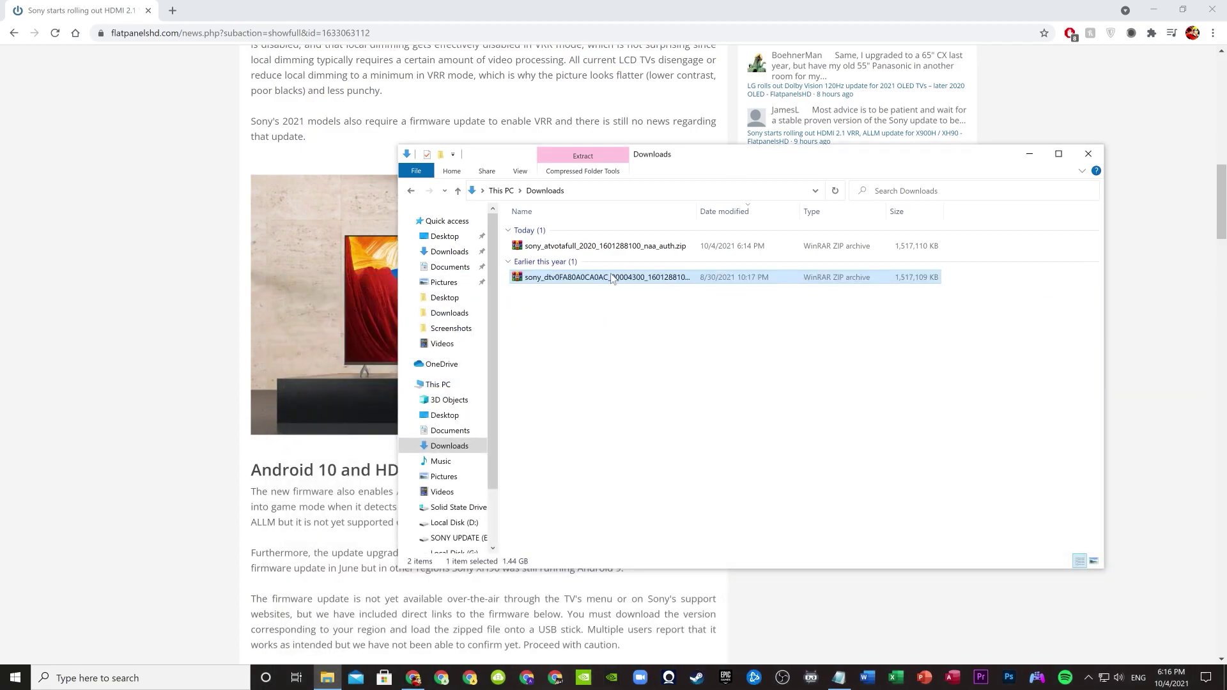
pyautogui.moveTo(613, 281); pyautogui.dragTo(484, 539)
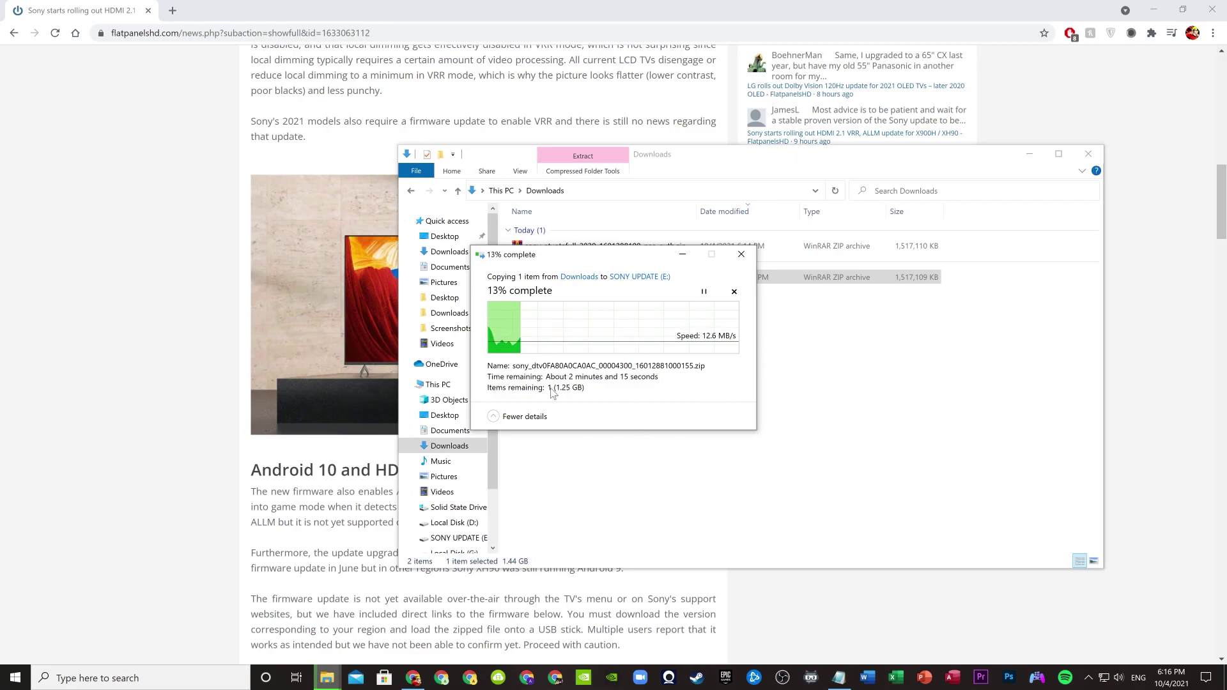
# Step: Switch the copy dialog to Fewer details and back to More details while copying
pyautogui.click(496, 416)
pyautogui.click(505, 333)
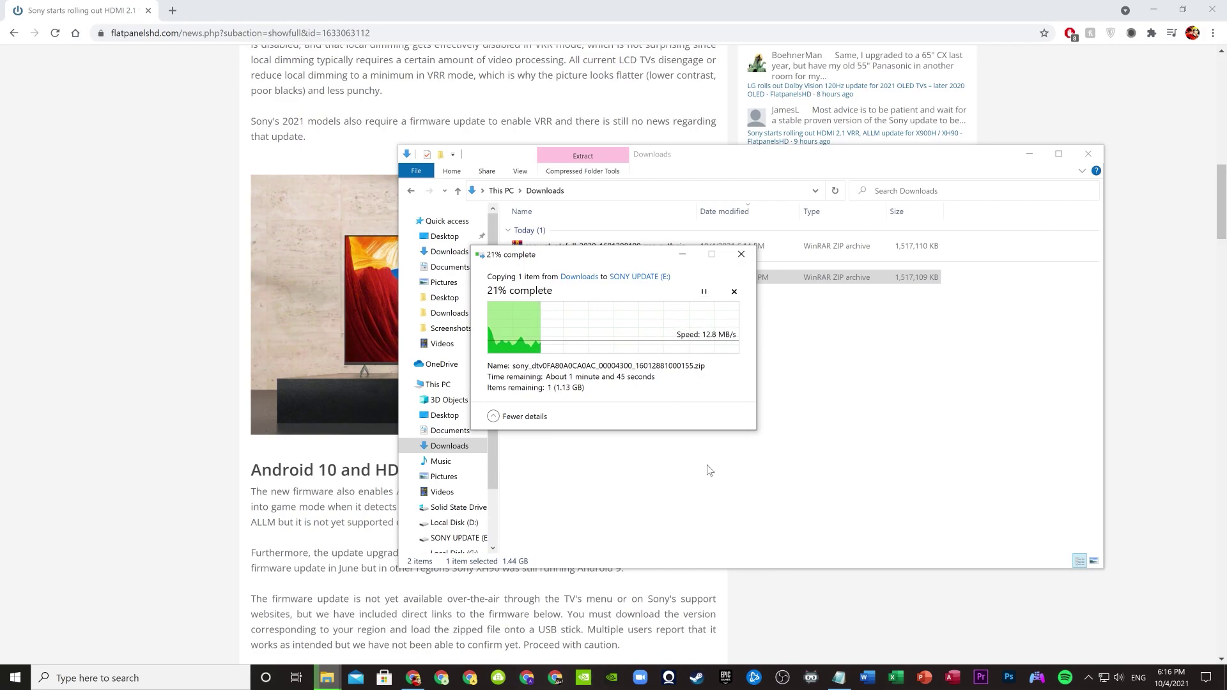
# Step: Scroll through the article's v6.1288 VRR notes, moving the copy dialog aside, until copying finishes
pyautogui.scroll(-4, 705, 588)
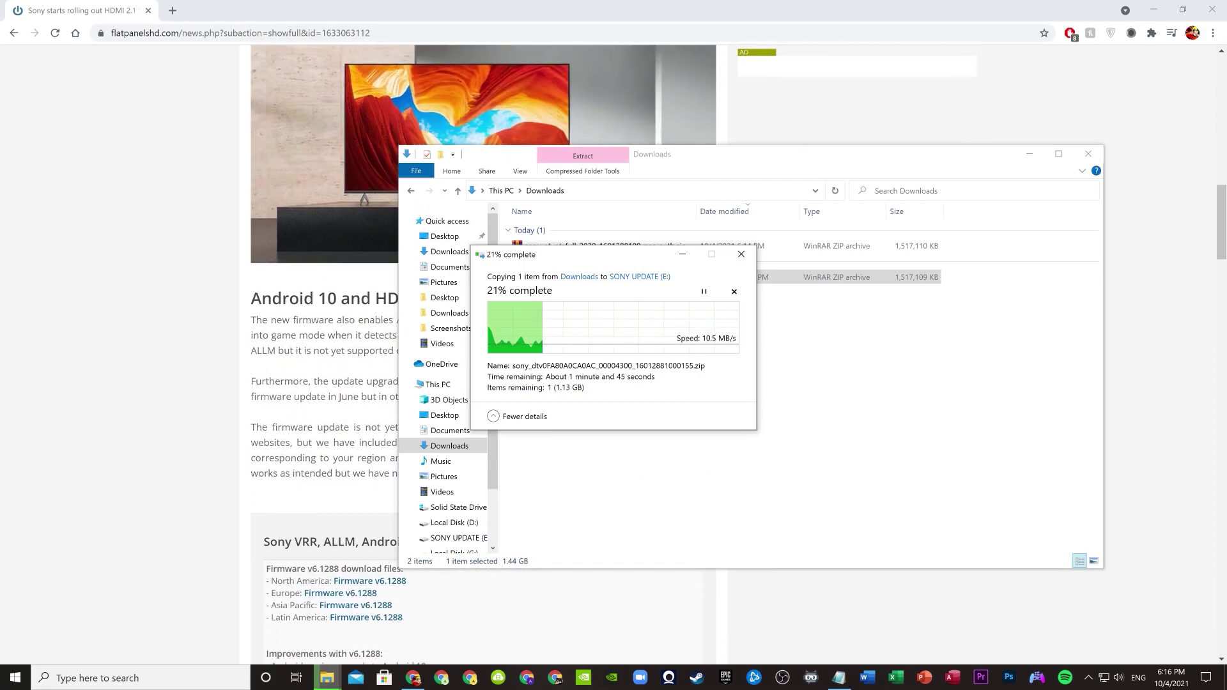
pyautogui.scroll(-5, 705, 589)
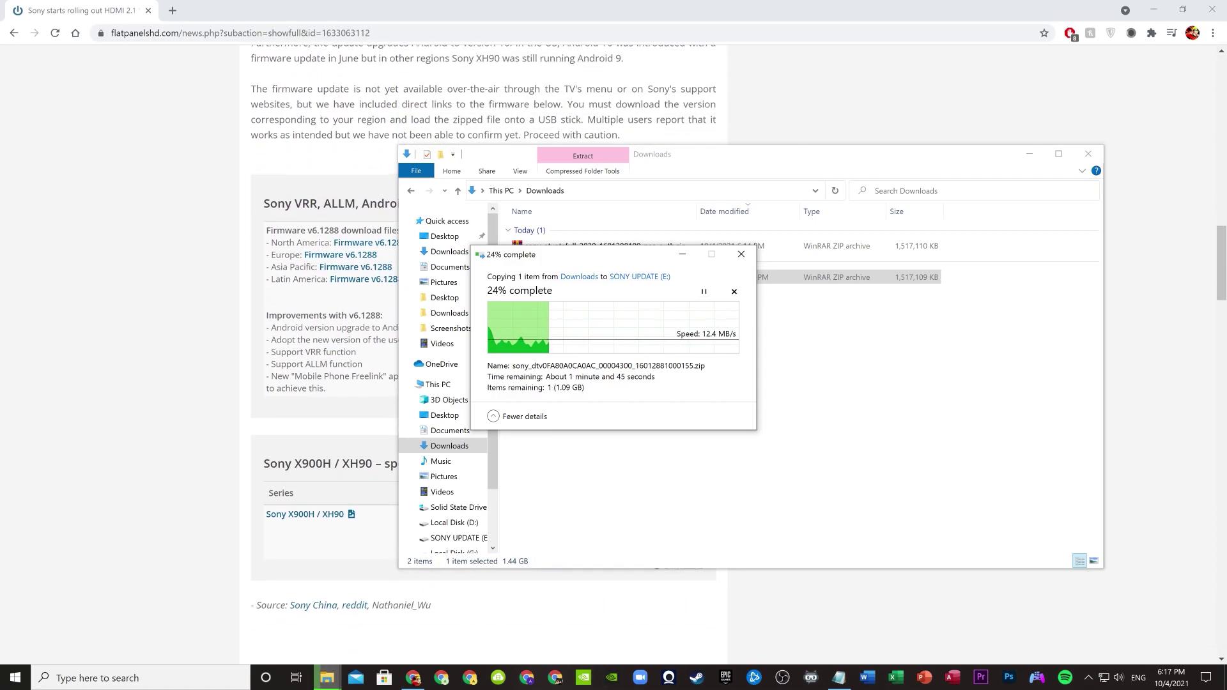
pyautogui.scroll(-5, 273, 488)
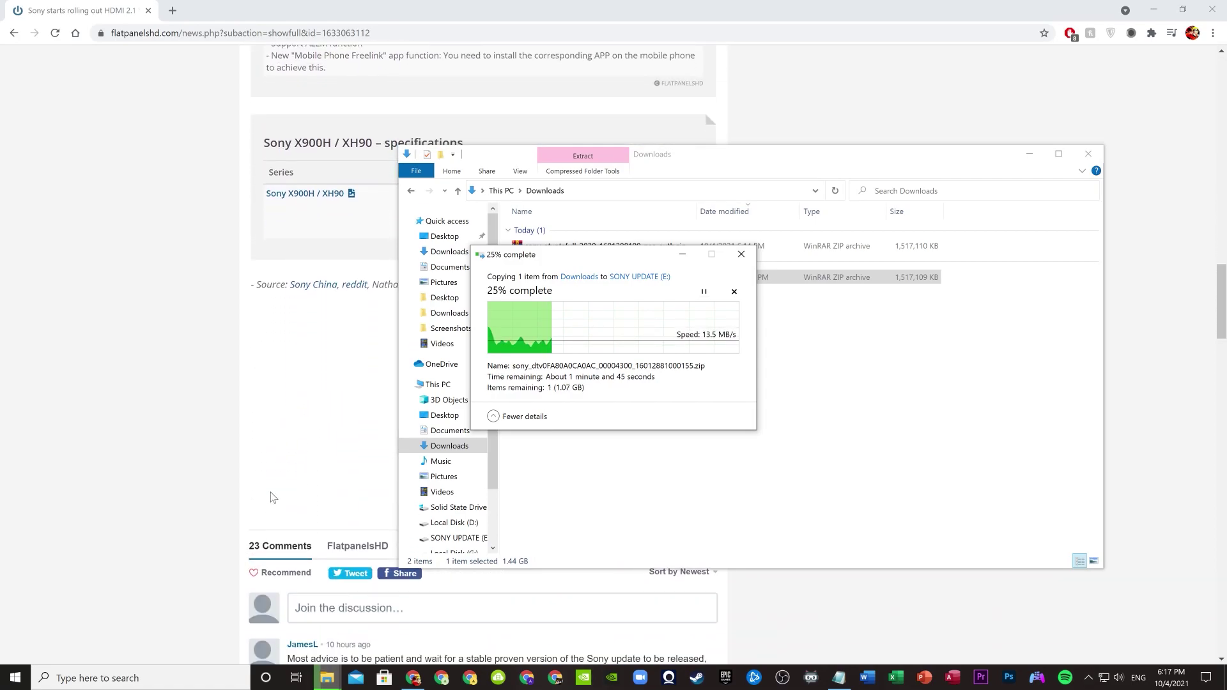
pyautogui.scroll(2, 273, 488)
pyautogui.scroll(-4, 274, 487)
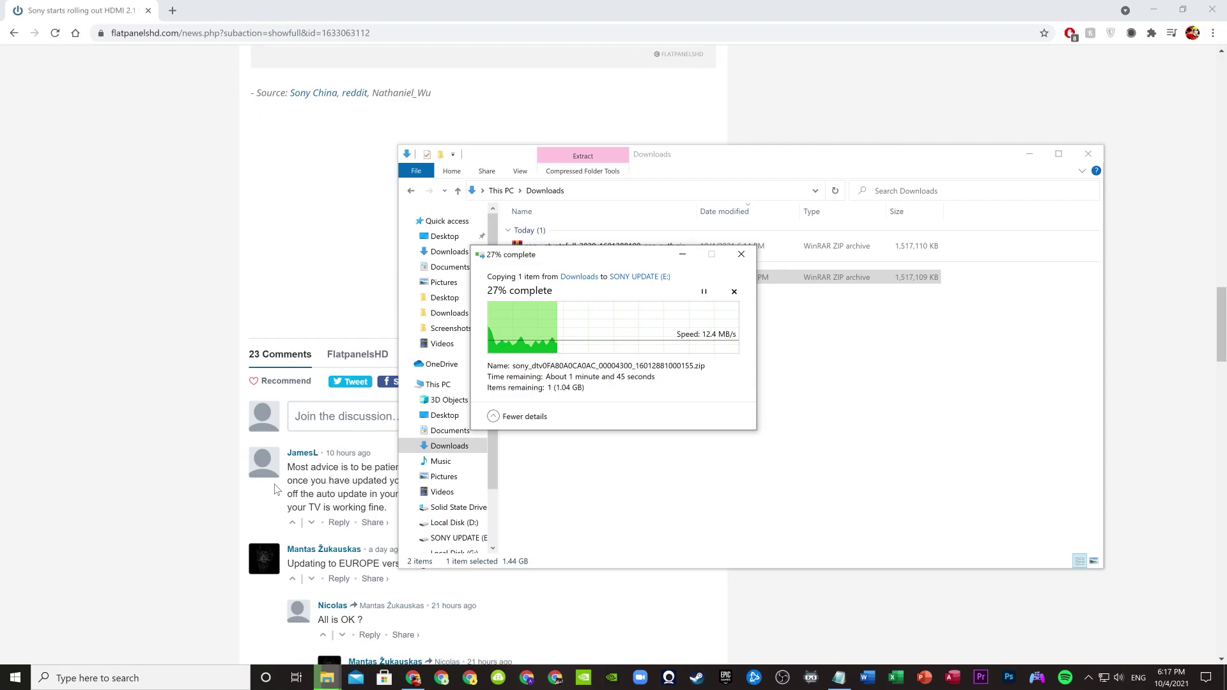
pyautogui.scroll(15, 275, 489)
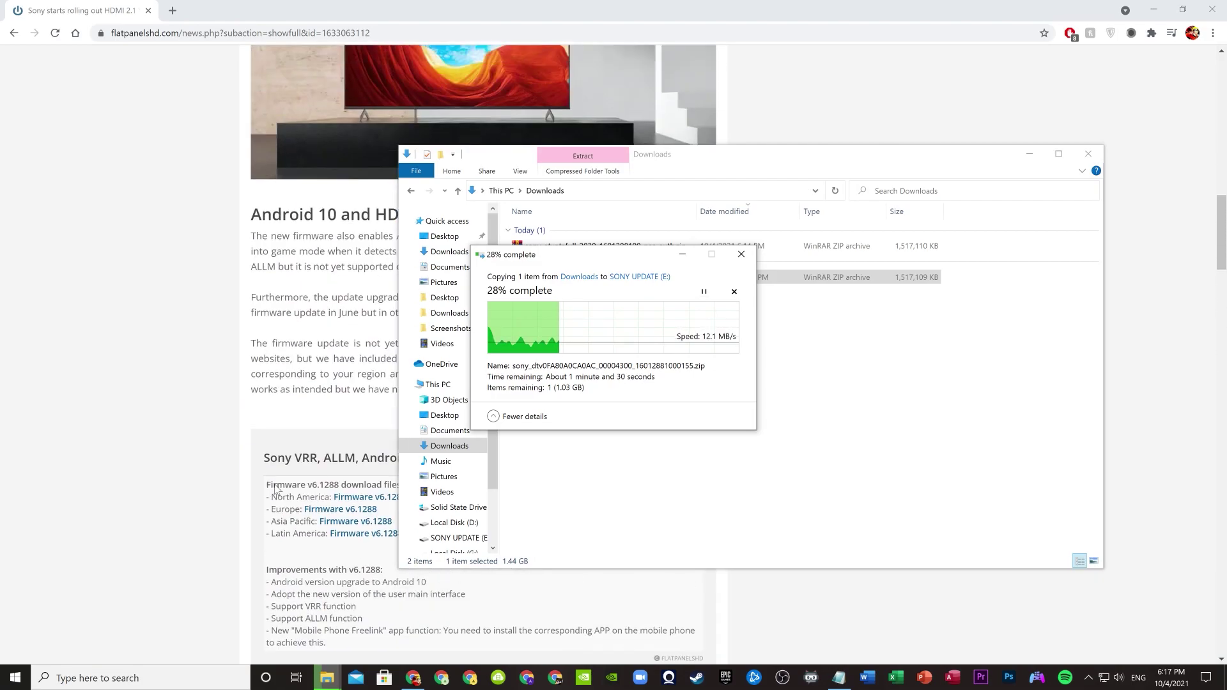
pyautogui.scroll(4, 275, 489)
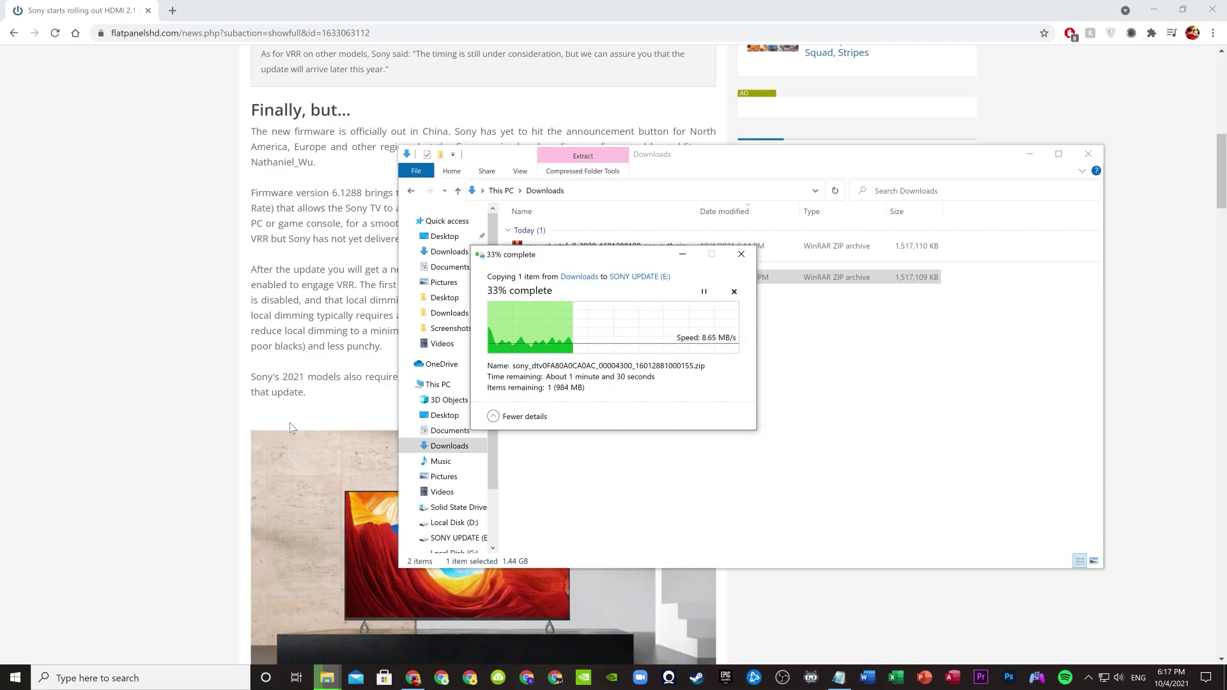
pyautogui.scroll(-6, 290, 427)
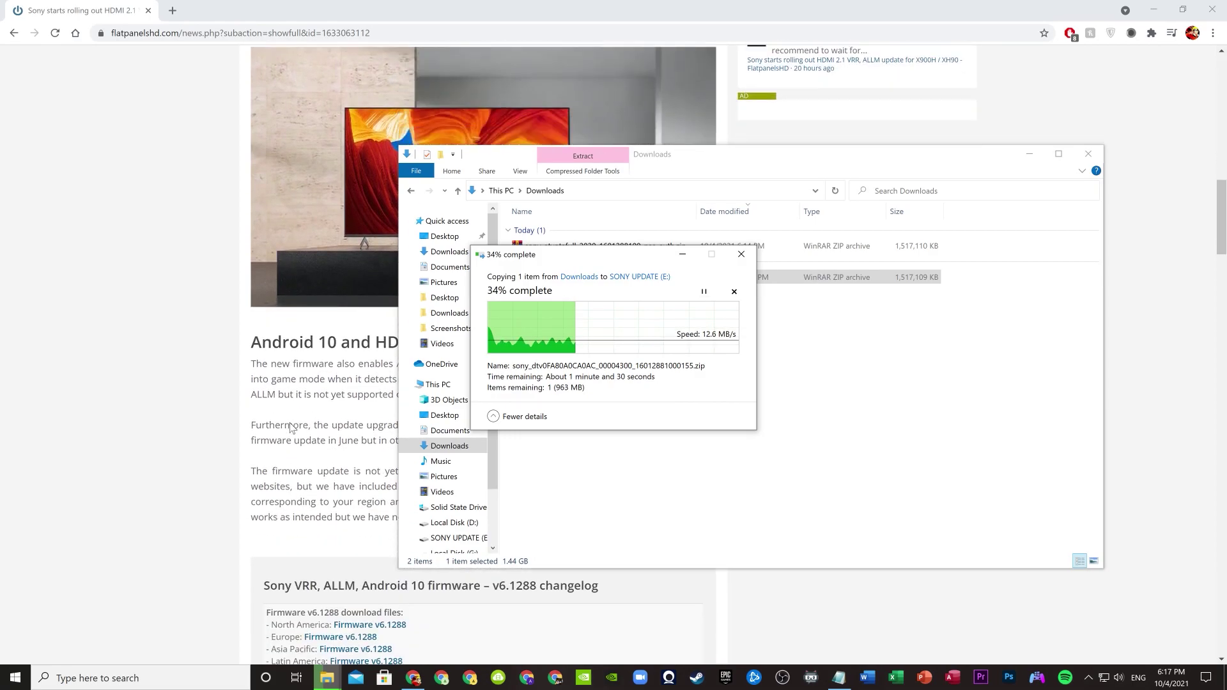
pyautogui.scroll(-4, 290, 427)
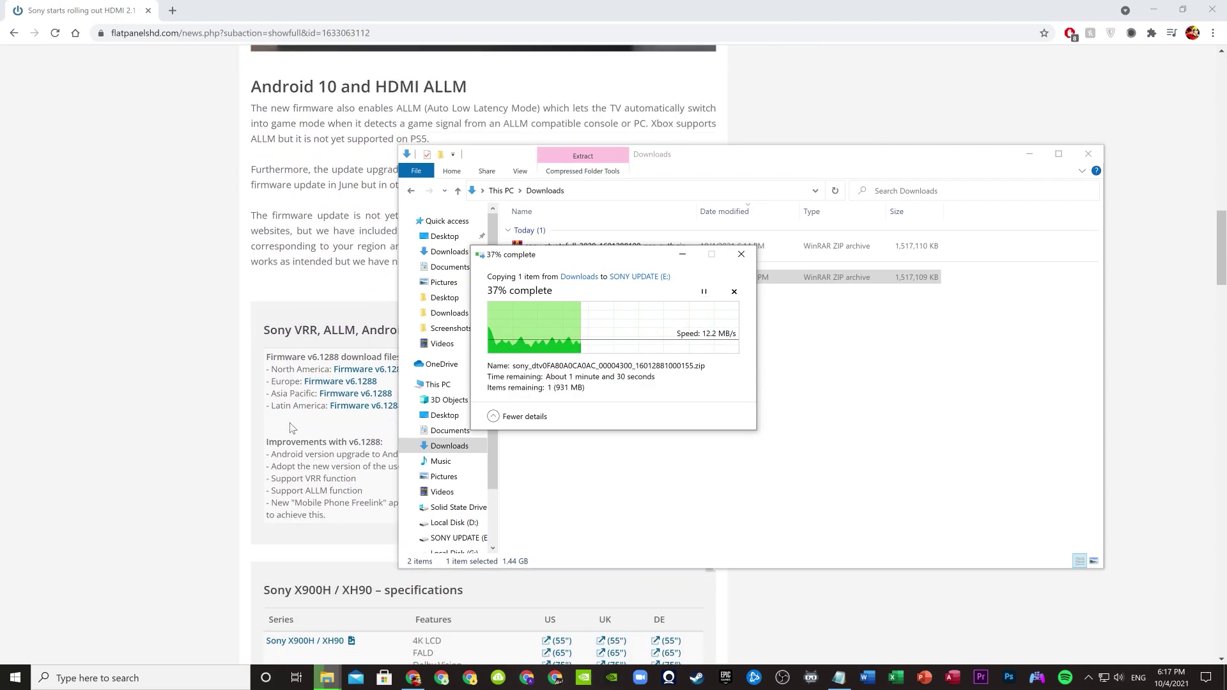
pyautogui.scroll(-13, 289, 427)
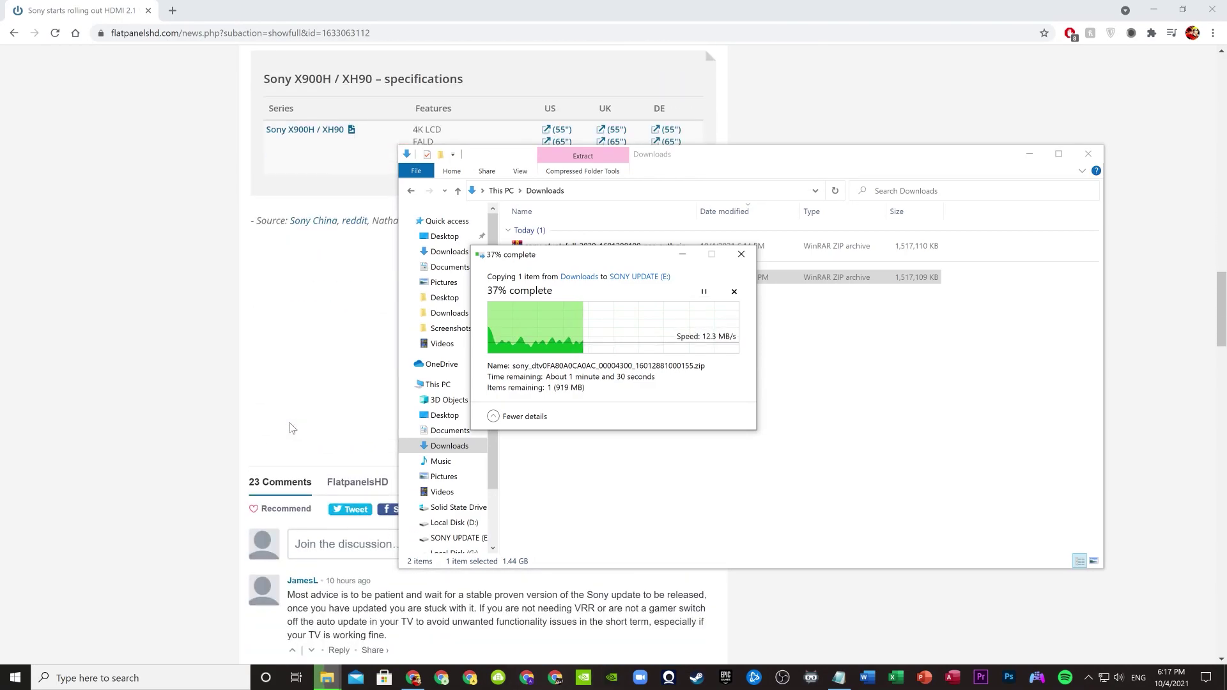
pyautogui.scroll(14, 290, 427)
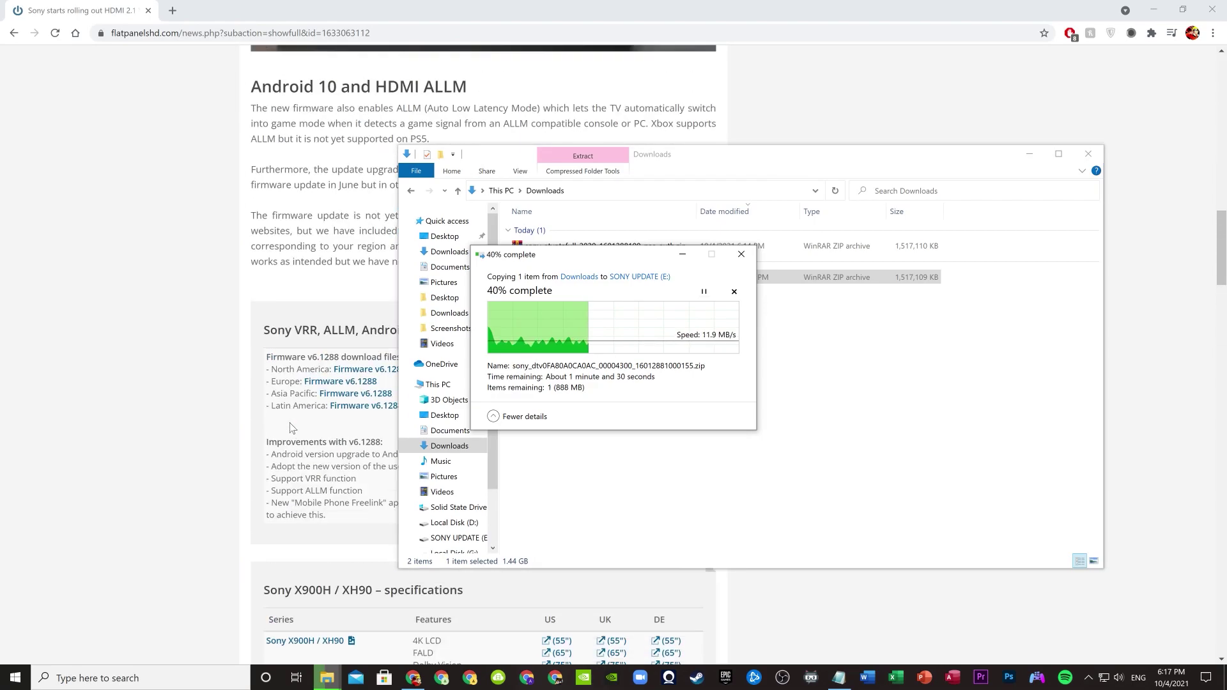
pyautogui.scroll(1, 290, 427)
pyautogui.scroll(-3, 289, 427)
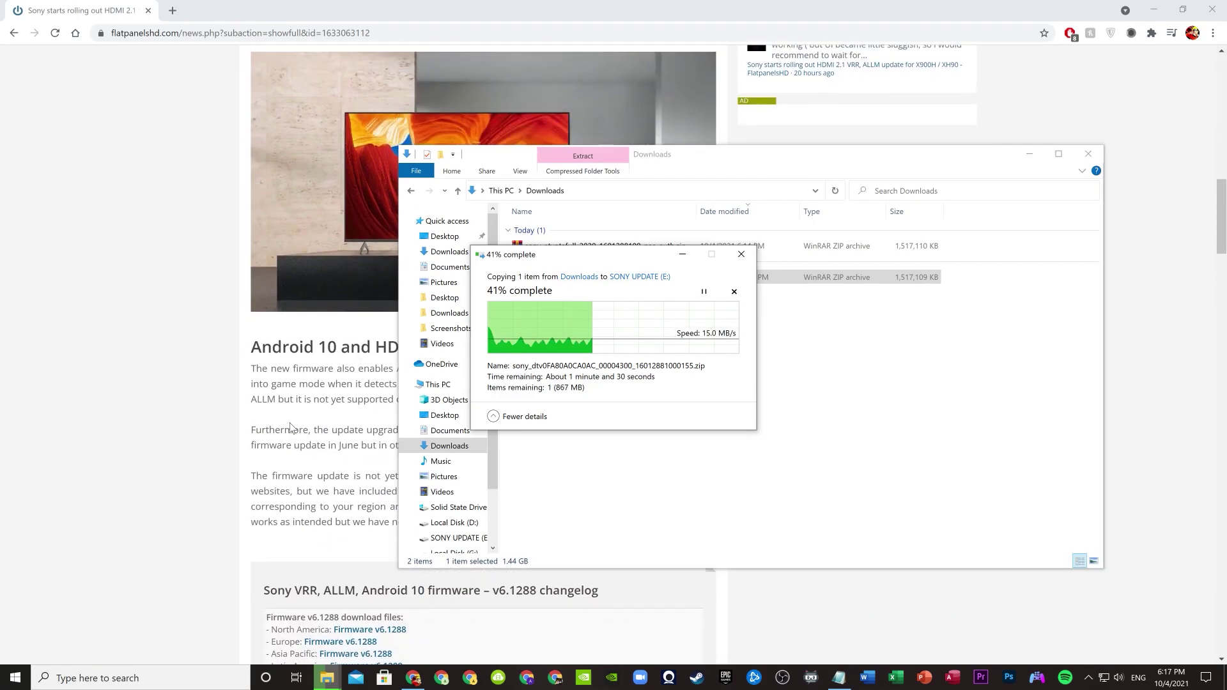
pyautogui.scroll(12, 290, 427)
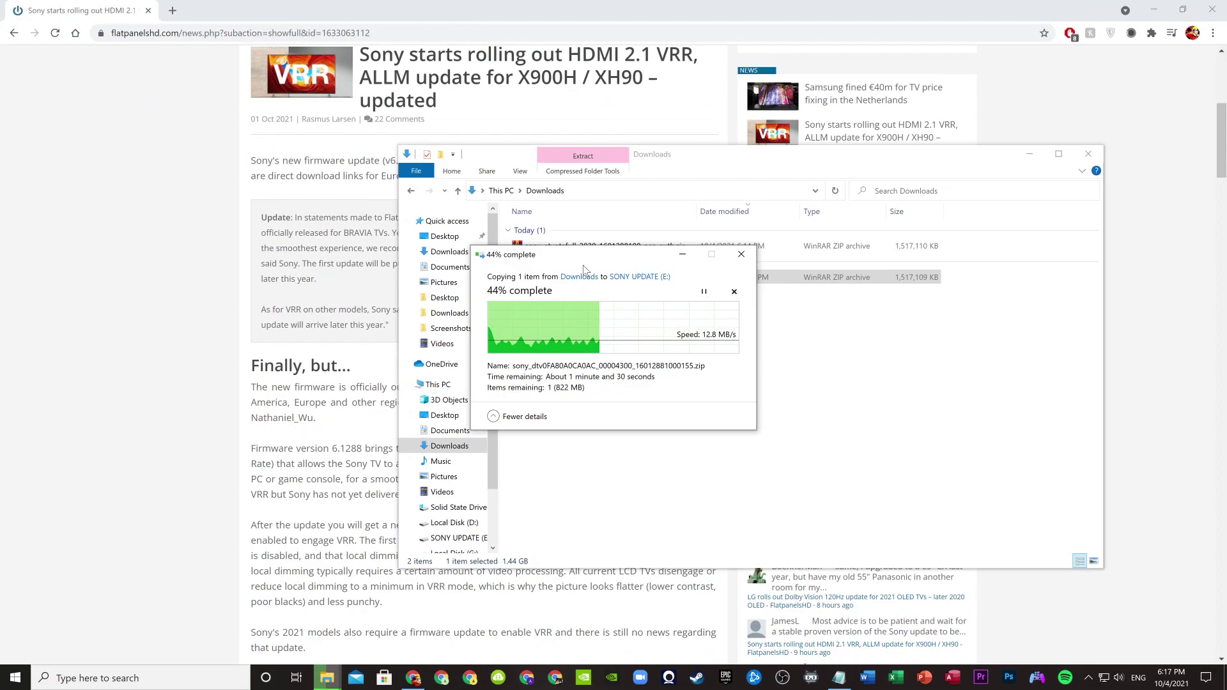
pyautogui.moveTo(583, 266); pyautogui.dragTo(171, 232)
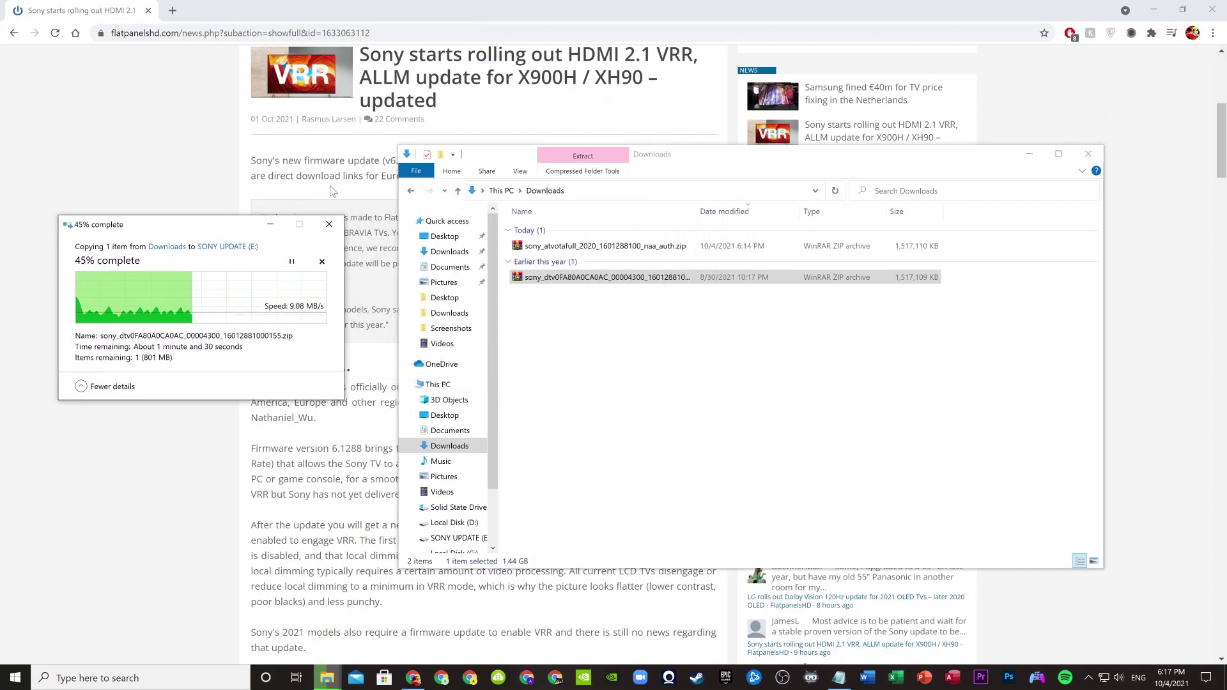
pyautogui.scroll(-13, 330, 190)
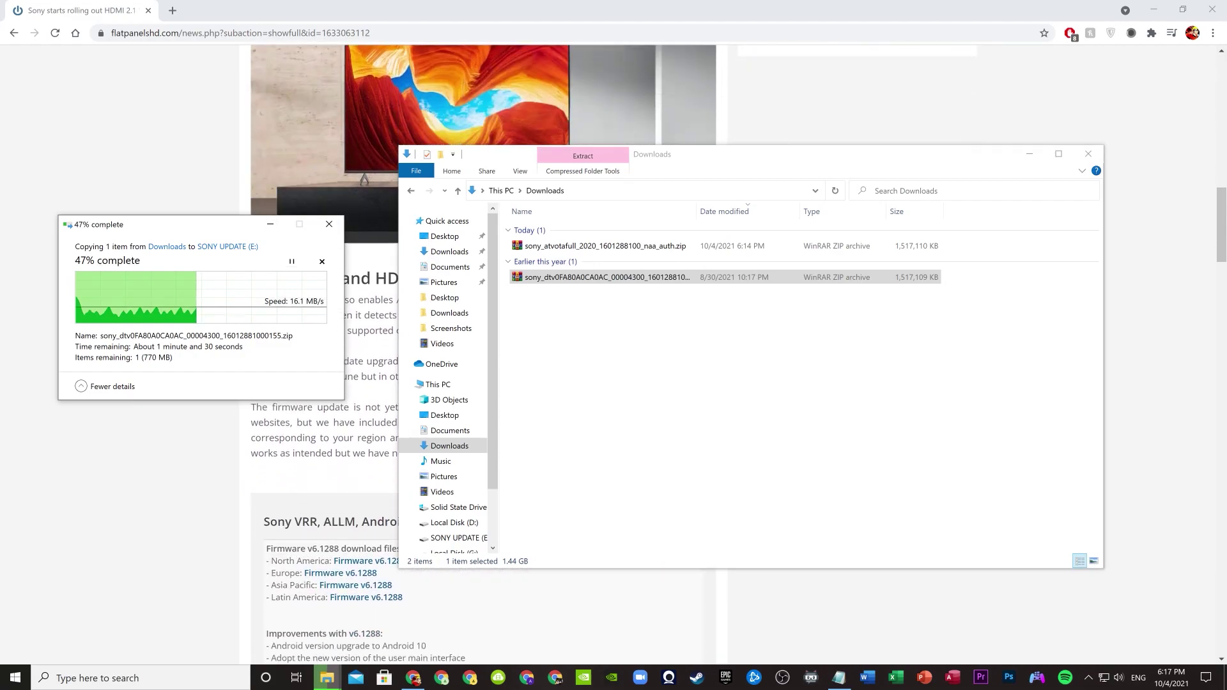
pyautogui.scroll(20, 704, 617)
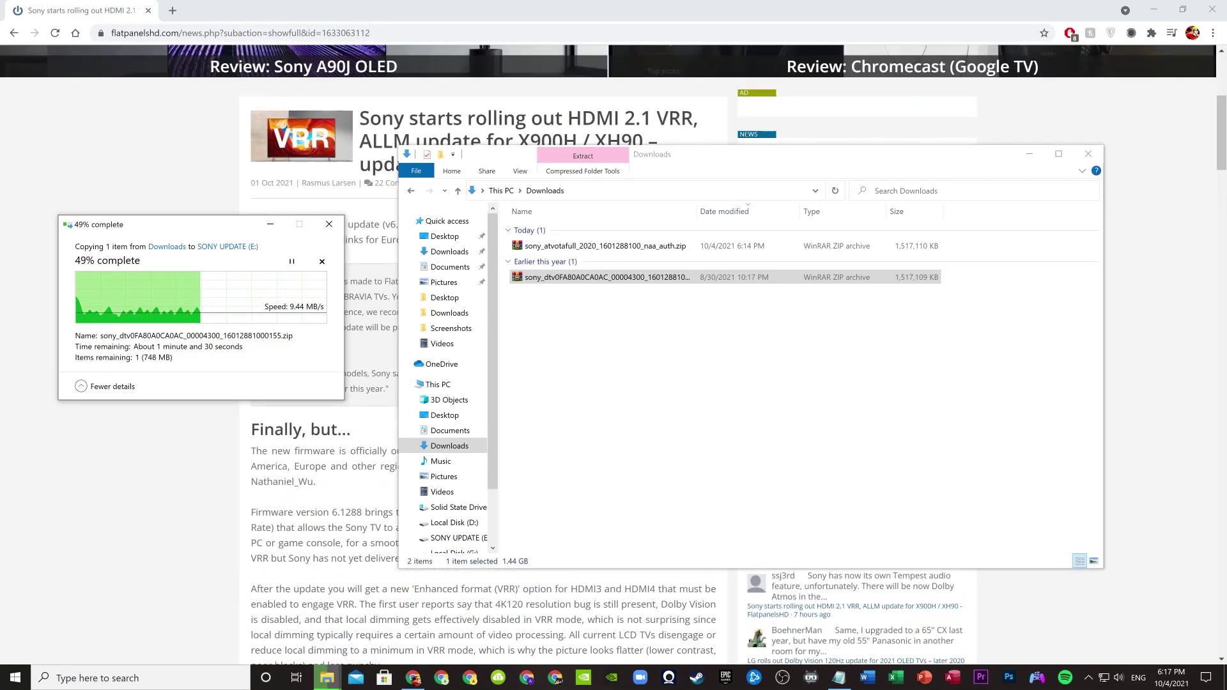
pyautogui.scroll(-13, 705, 589)
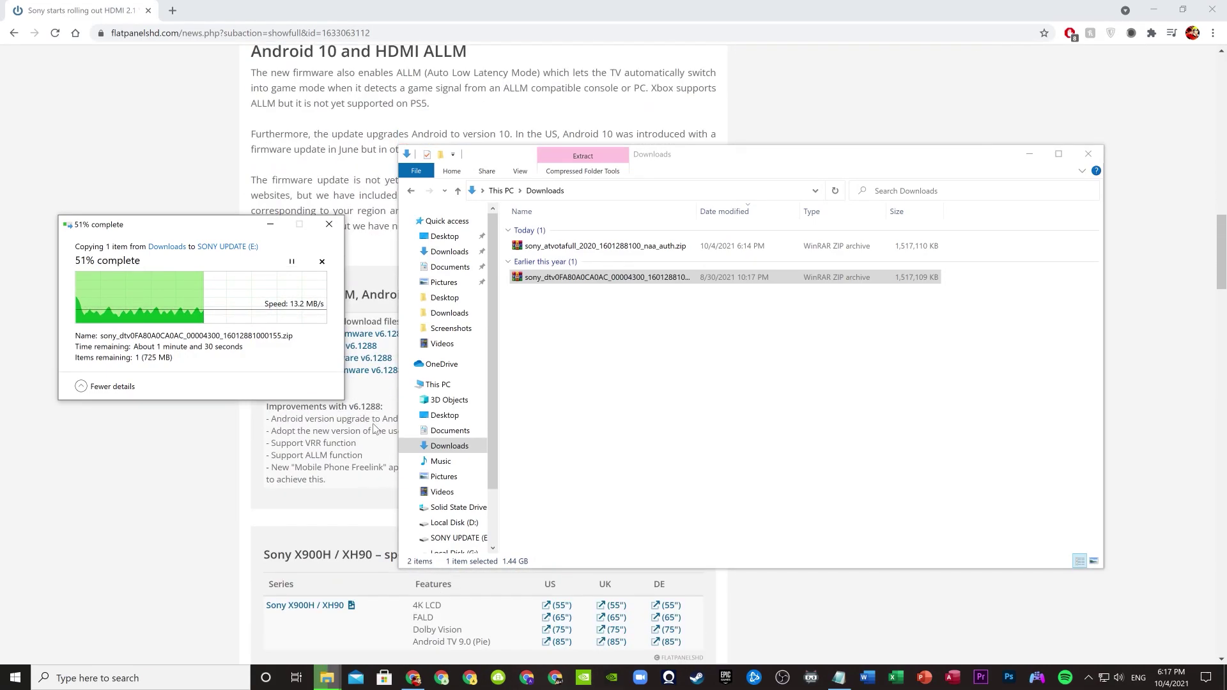
pyautogui.scroll(5, 705, 618)
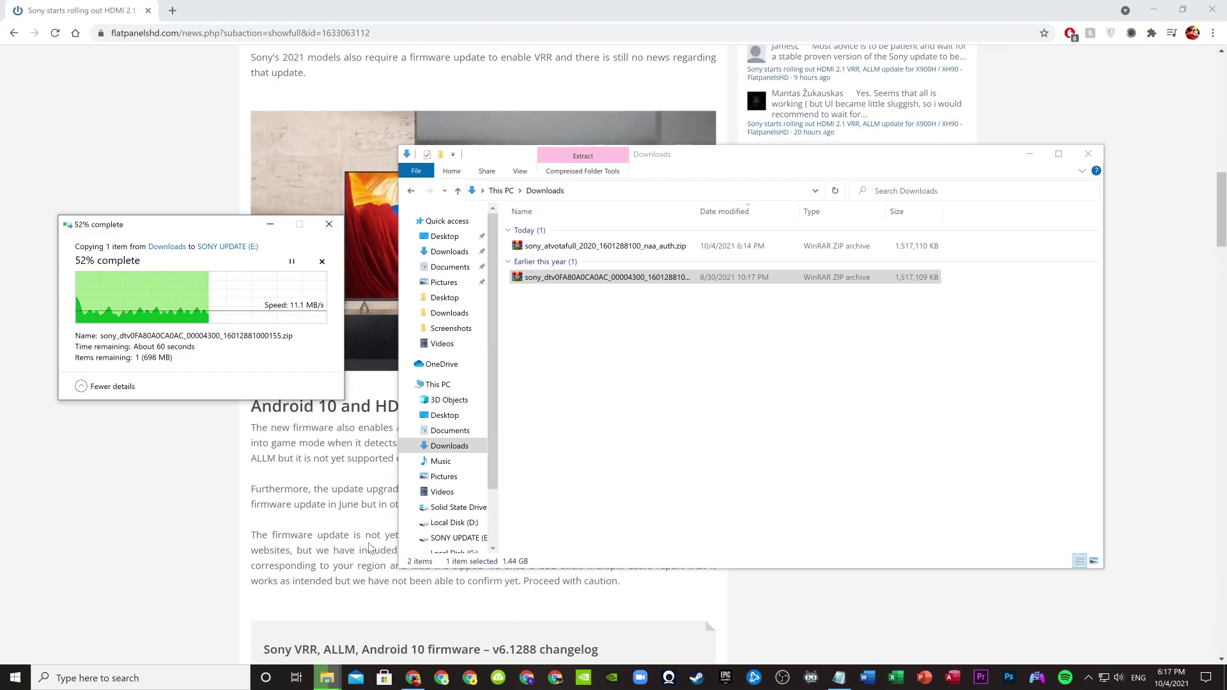
pyautogui.scroll(9, 370, 543)
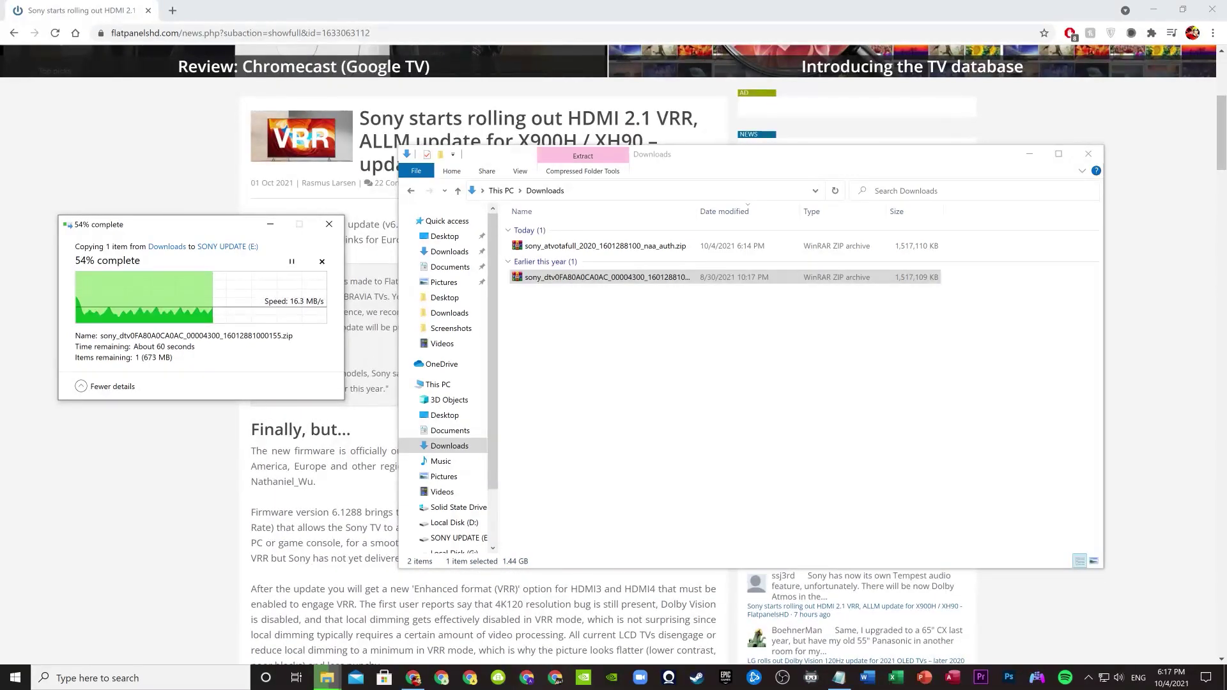
pyautogui.scroll(-6, 375, 492)
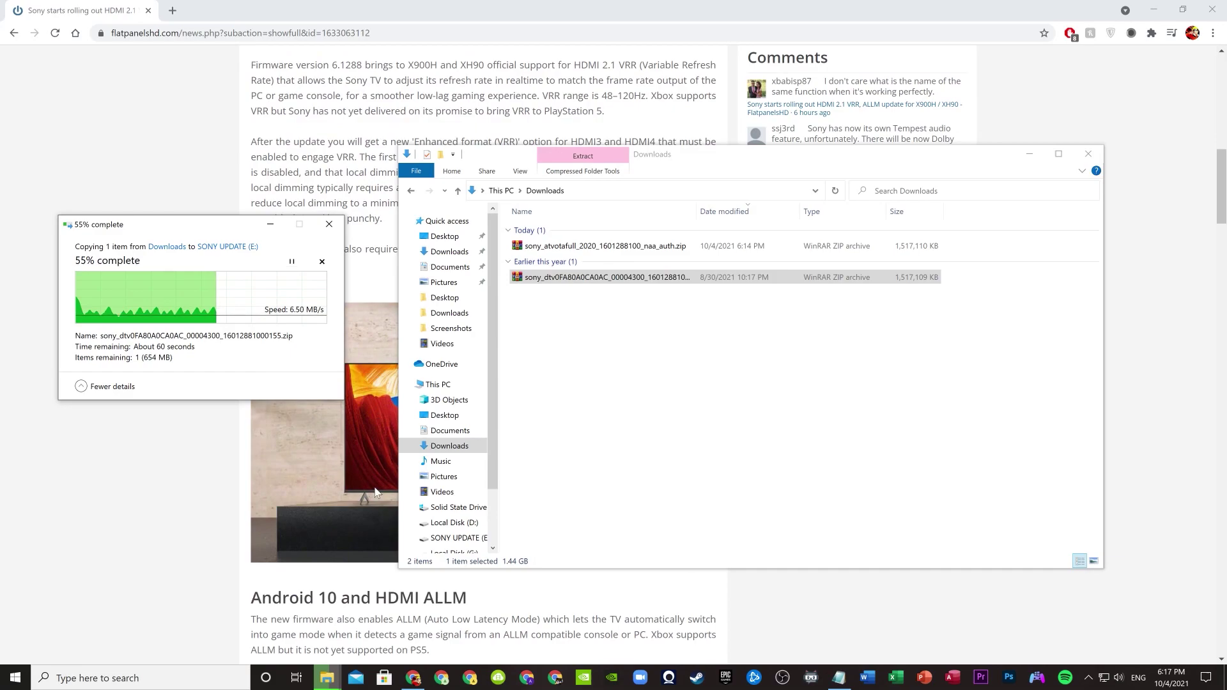
pyautogui.scroll(-10, 375, 492)
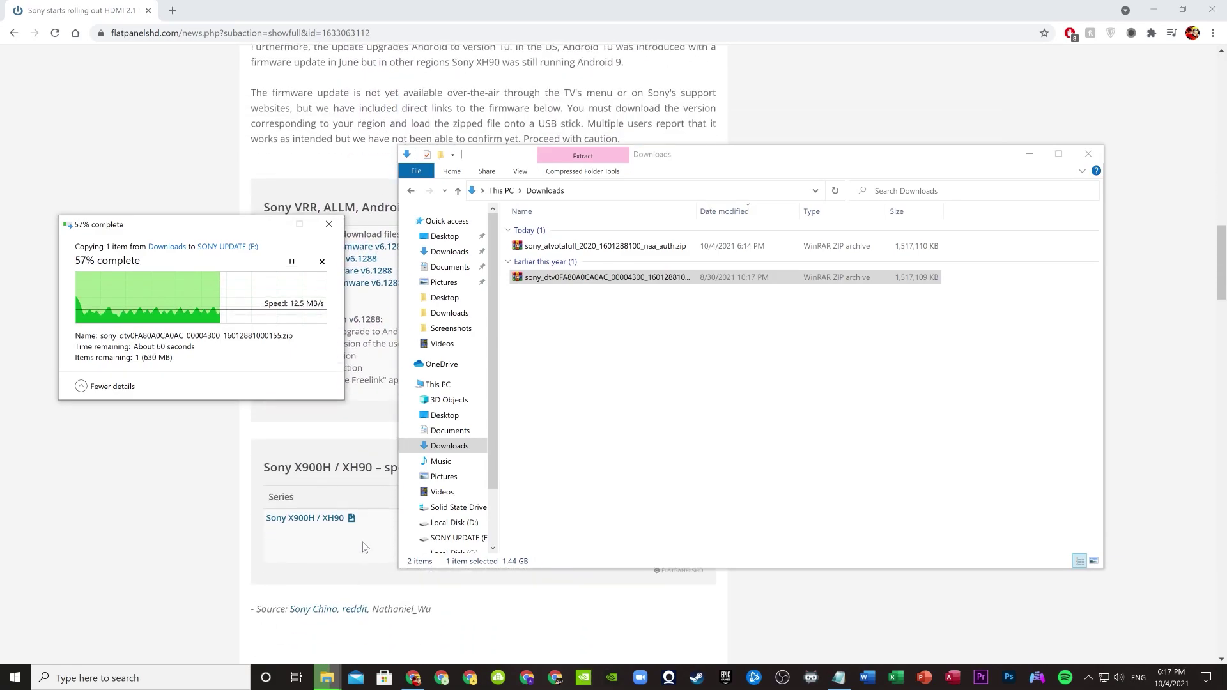
pyautogui.scroll(-5, 363, 545)
pyautogui.scroll(8, 364, 545)
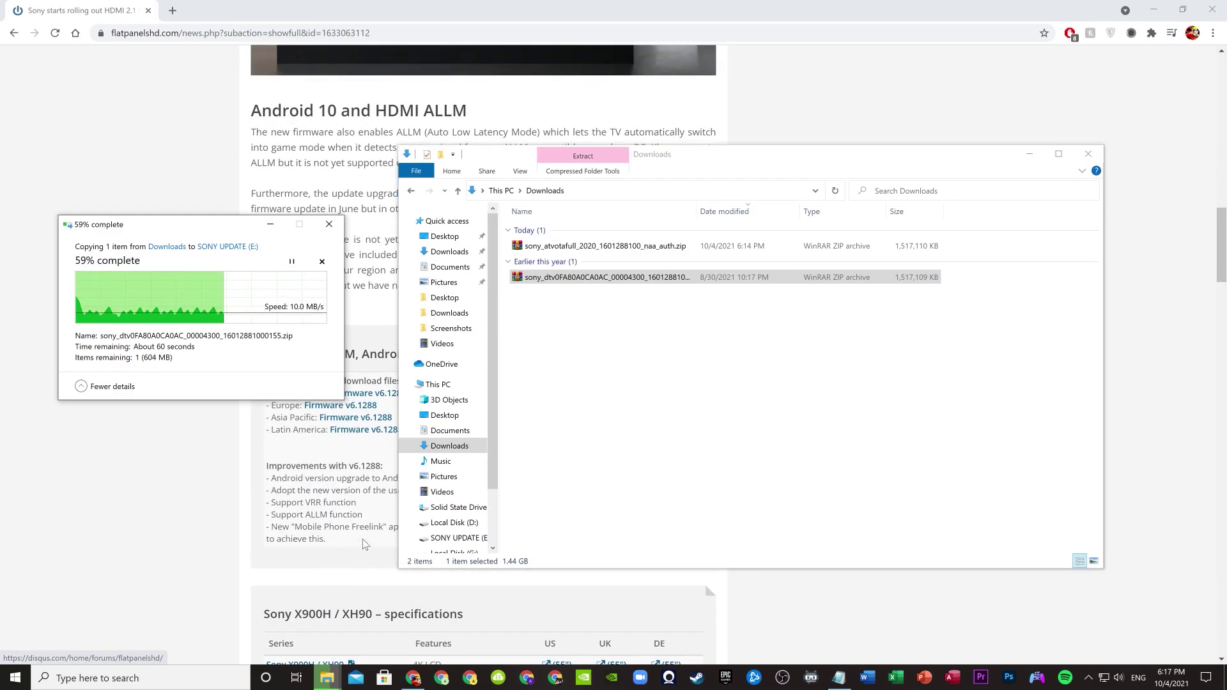
pyautogui.scroll(8, 365, 544)
pyautogui.scroll(15, 404, 322)
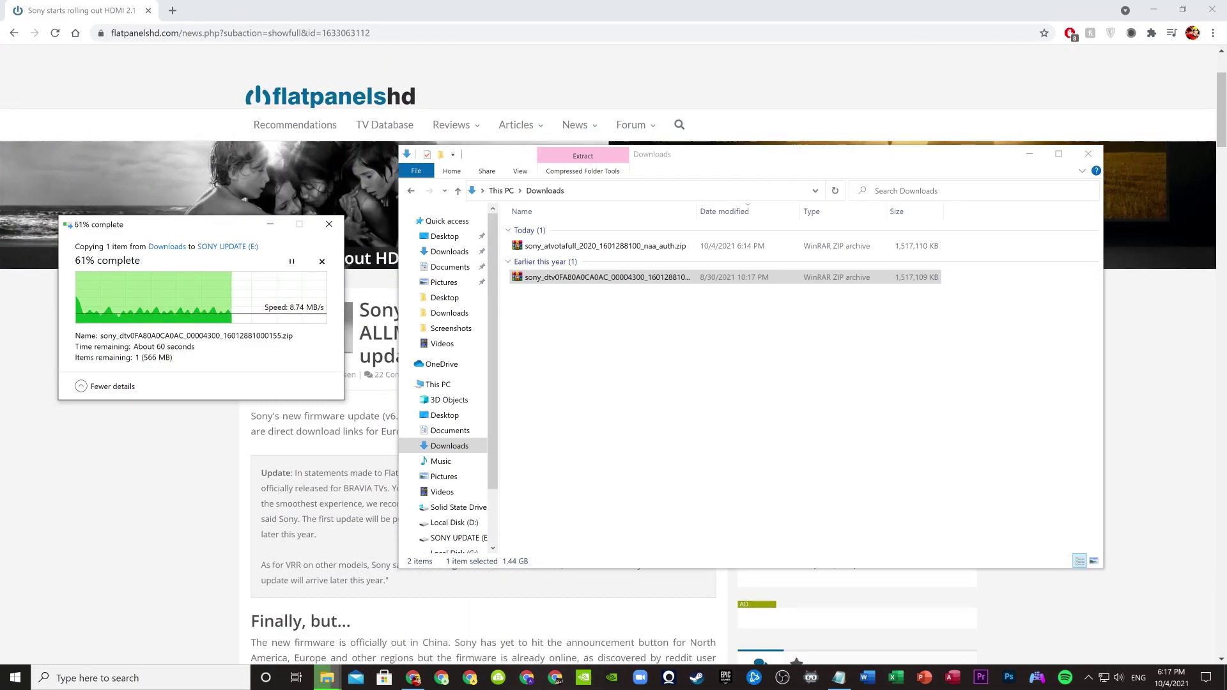
pyautogui.scroll(-4, 370, 368)
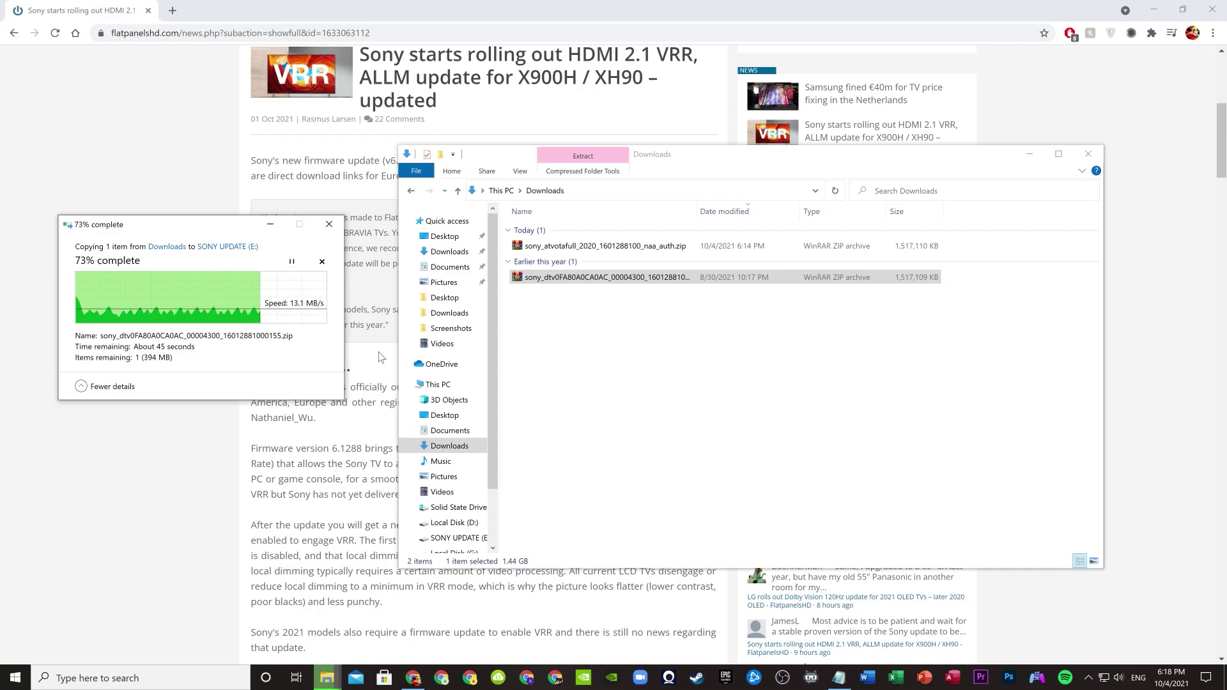
pyautogui.scroll(-4, 380, 357)
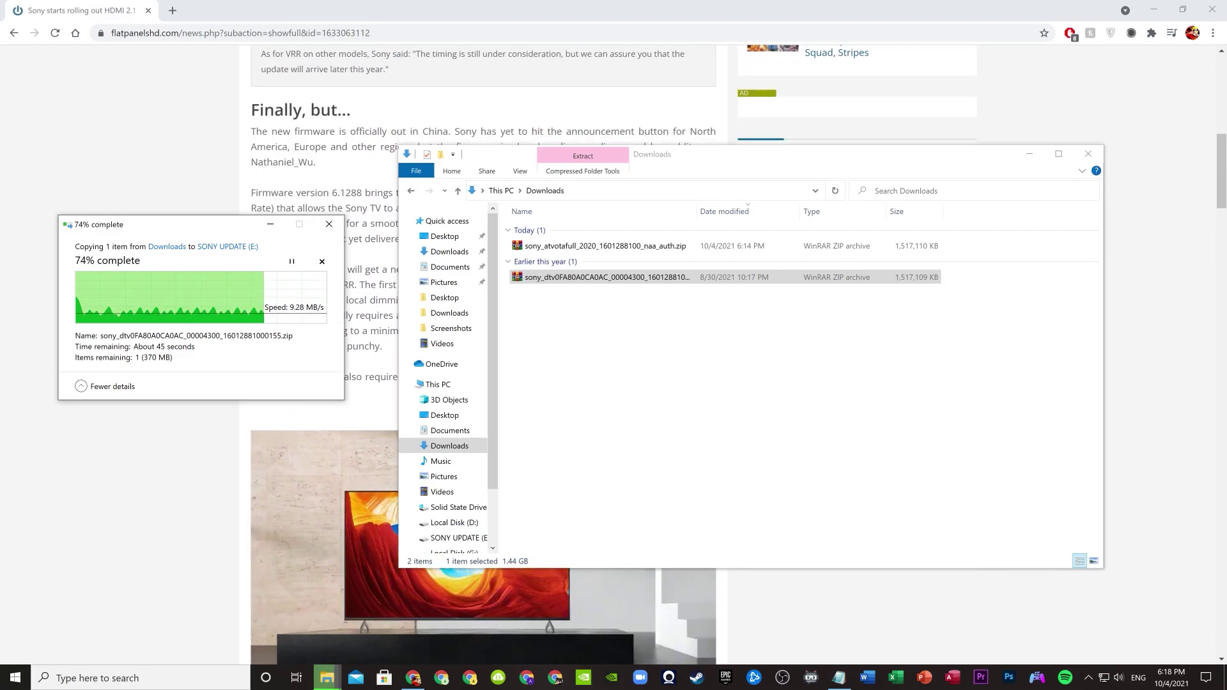
pyautogui.scroll(10, 380, 357)
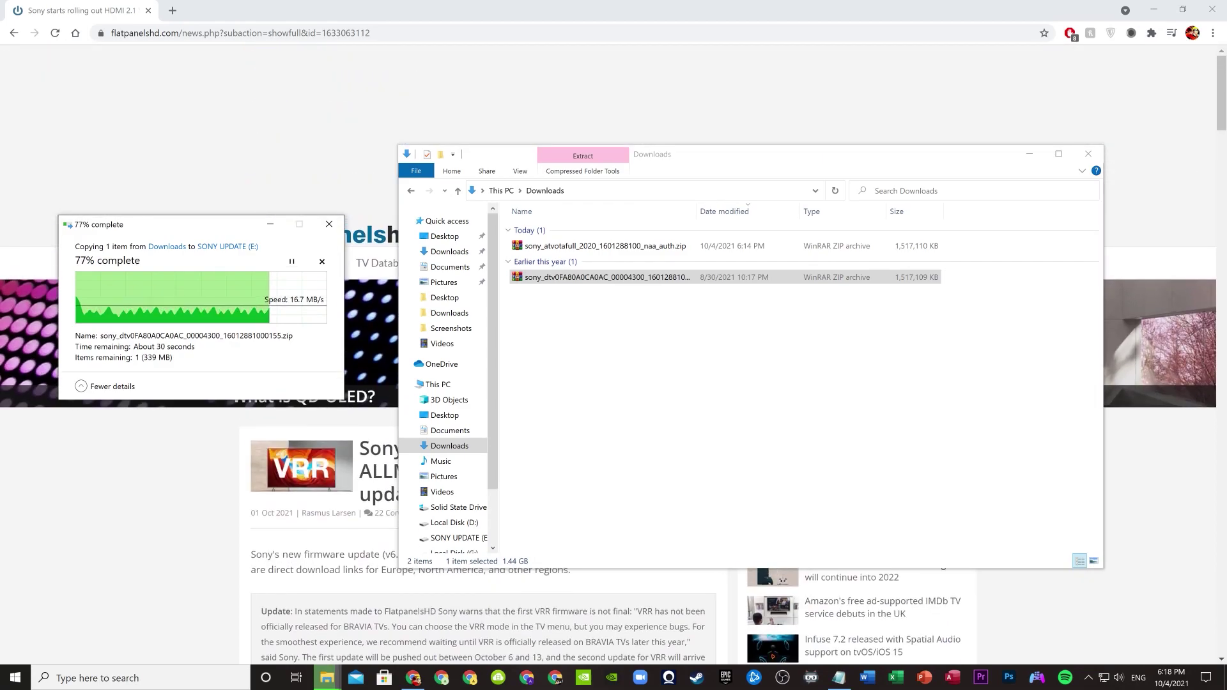
pyautogui.scroll(-8, 381, 357)
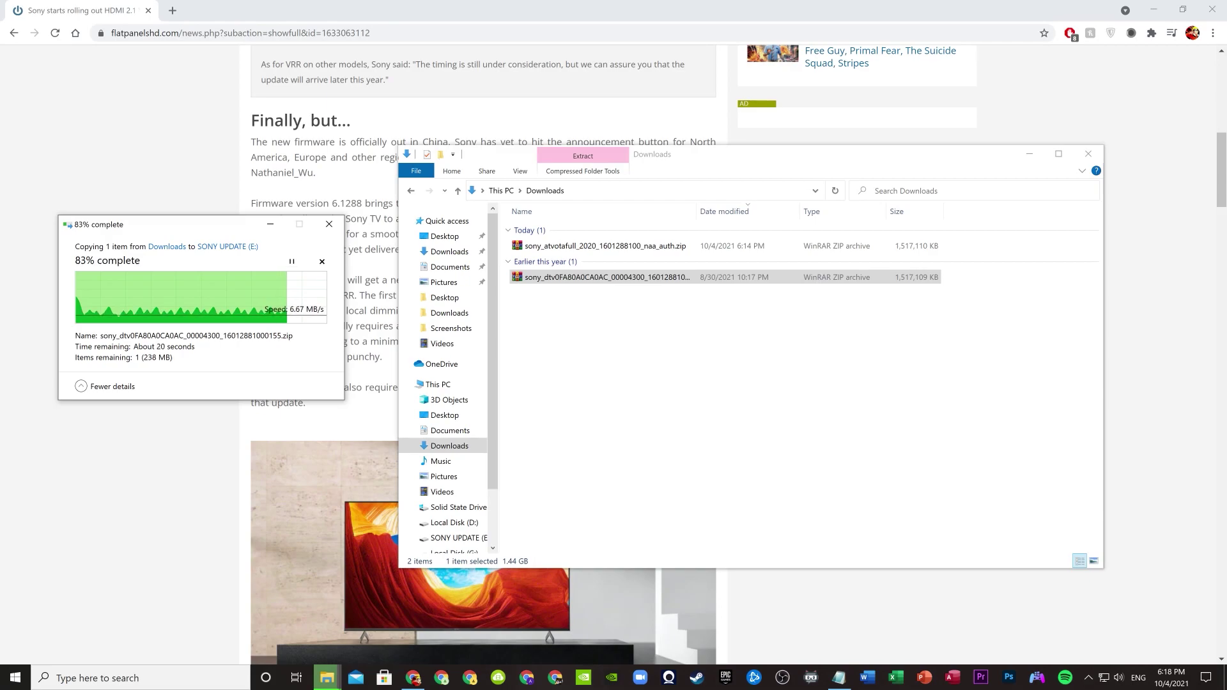
pyautogui.scroll(-10, 483, 355)
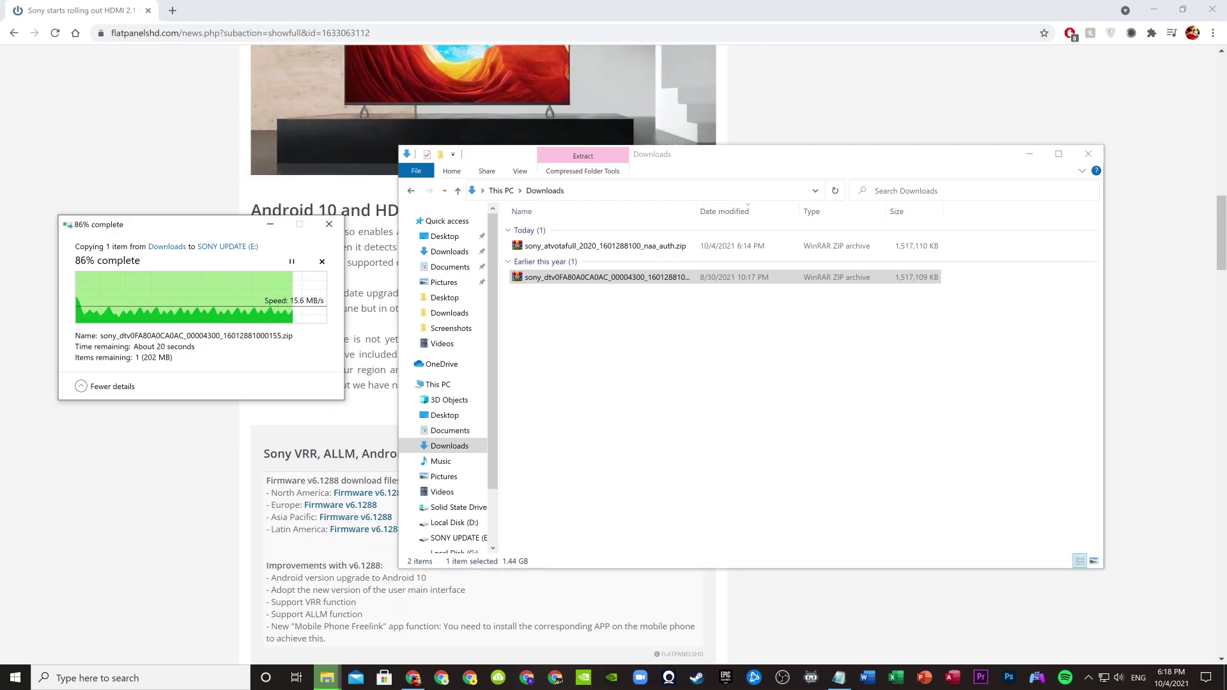
pyautogui.scroll(6, 323, 511)
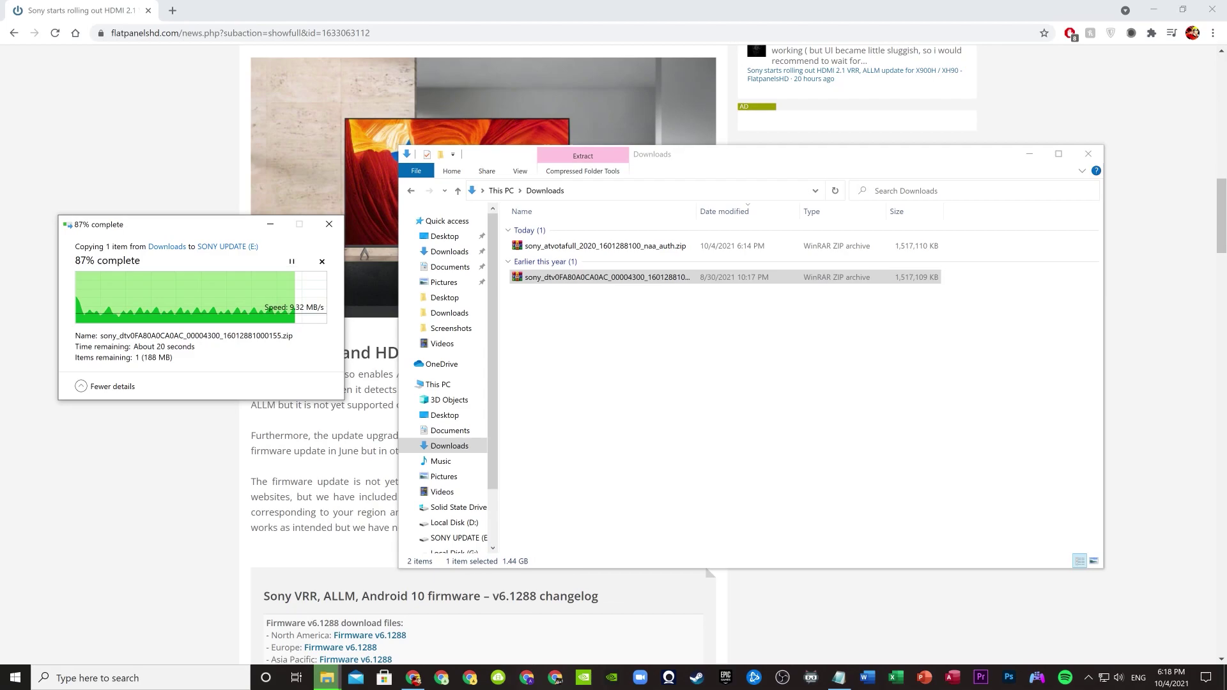
pyautogui.scroll(4, 483, 358)
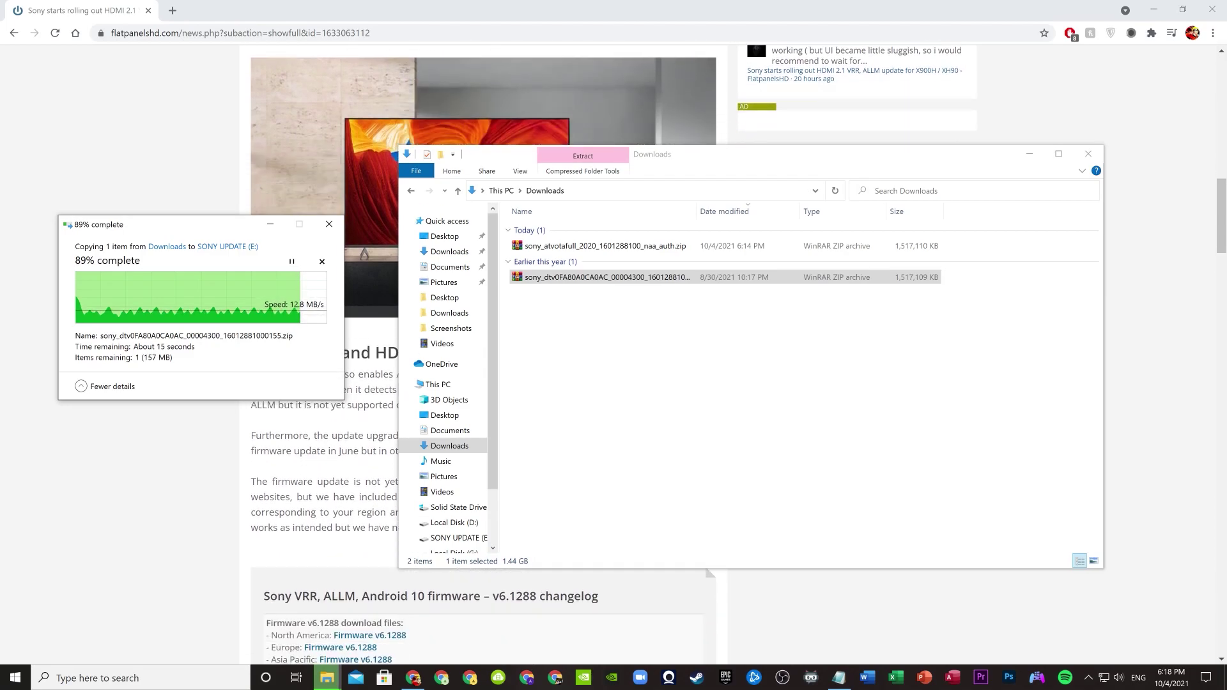
pyautogui.scroll(7, 484, 358)
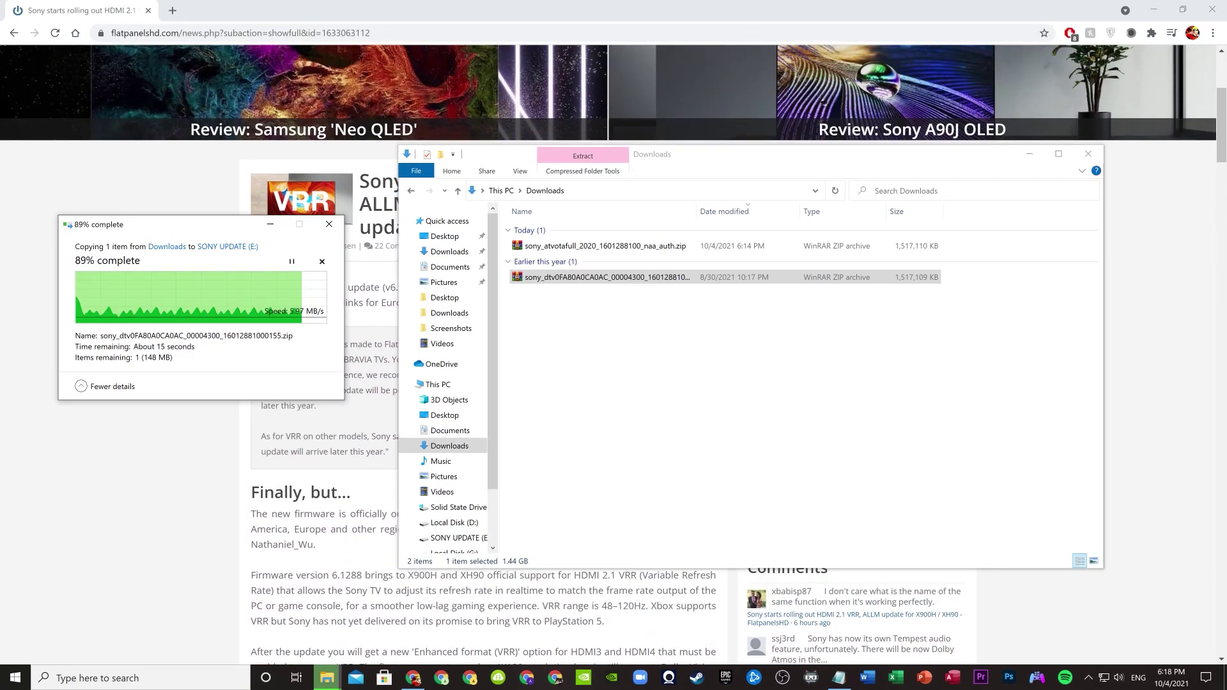
pyautogui.scroll(-2, 323, 512)
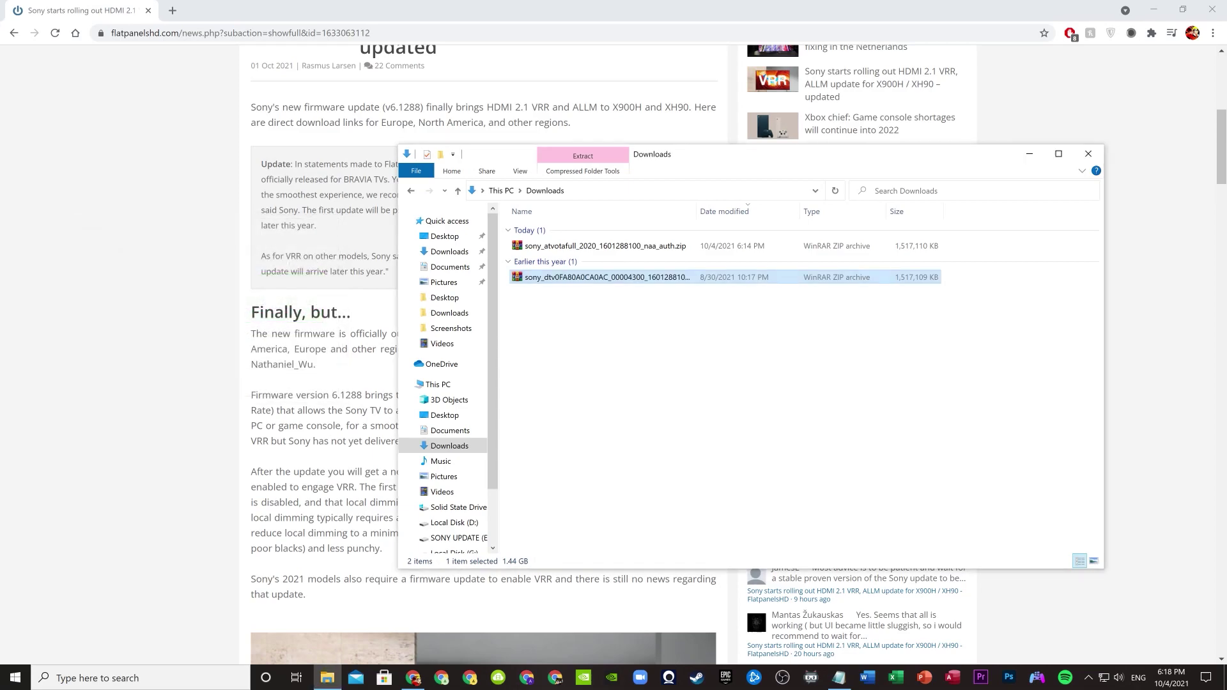
# Step: Open SONY UPDATE (E:) to confirm the firmware zip is there, then eject the drive
pyautogui.click(443, 539)
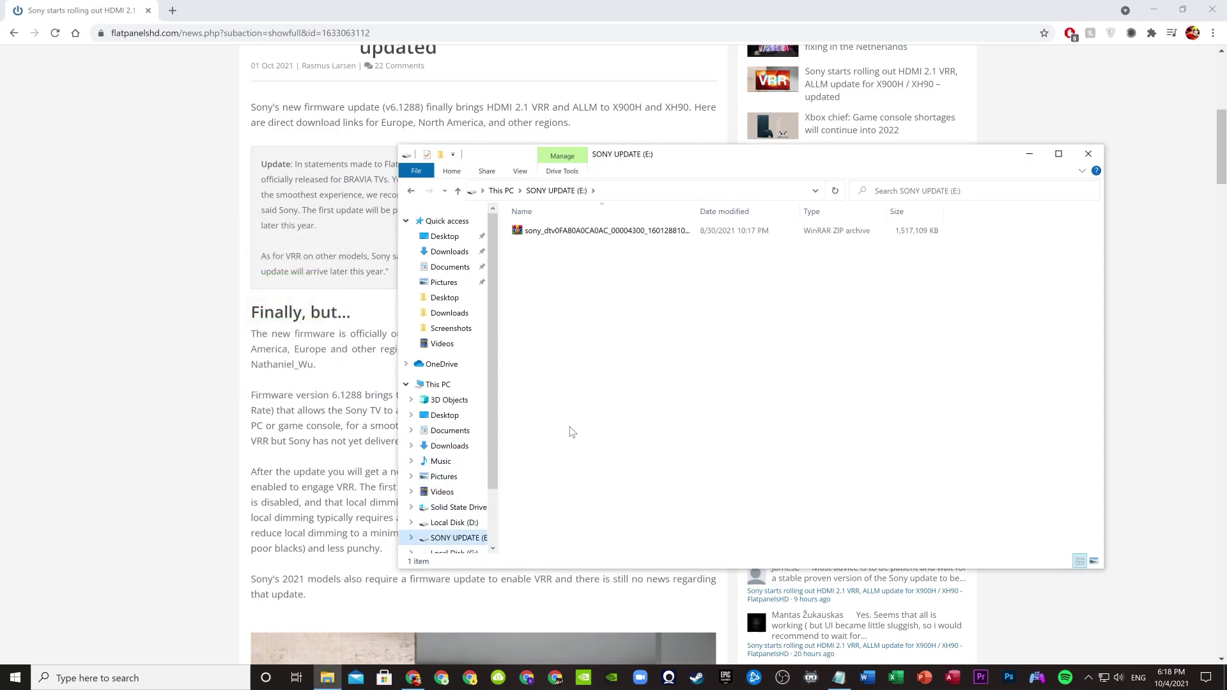
pyautogui.rightClick(470, 542)
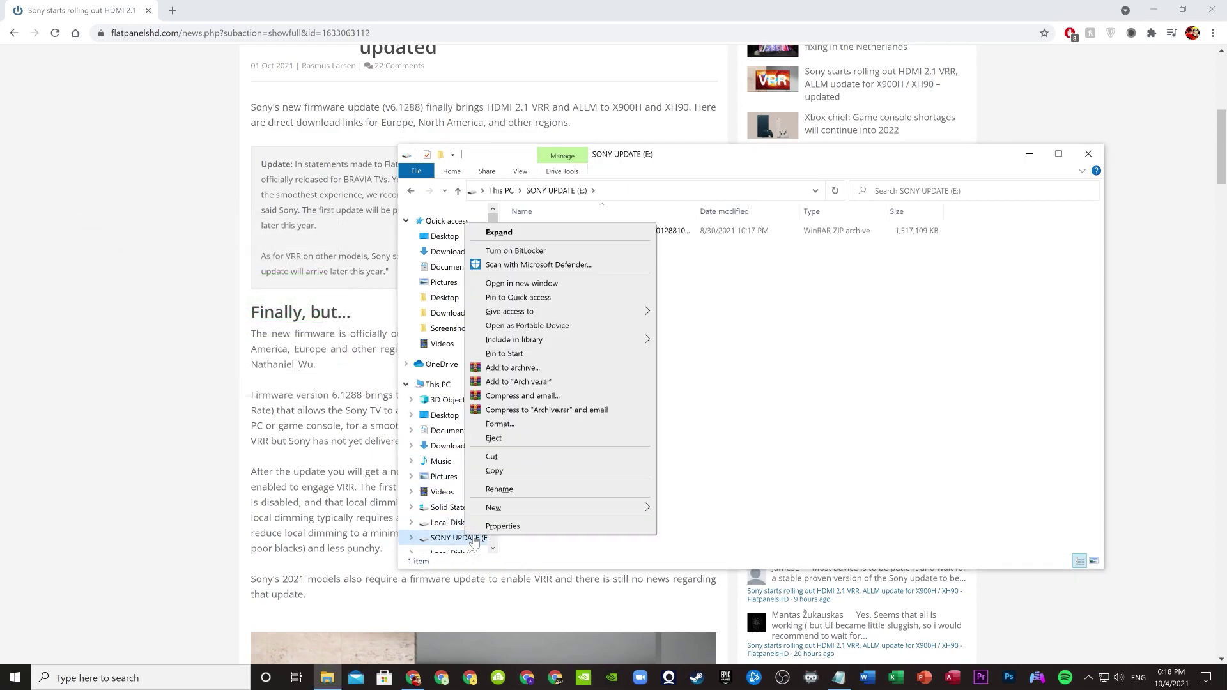
pyautogui.click(535, 439)
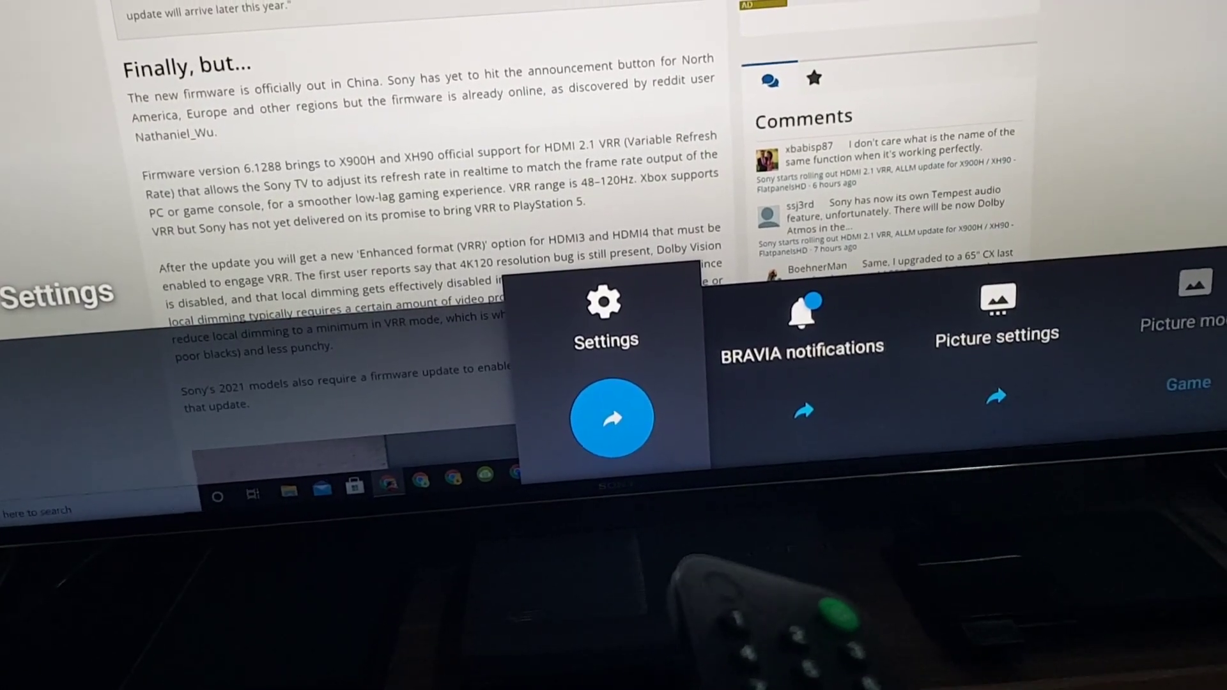
# Step: Navigate to Settings > Channels & Inputs > External inputs > HDMI signal format
pyautogui.press('Return')
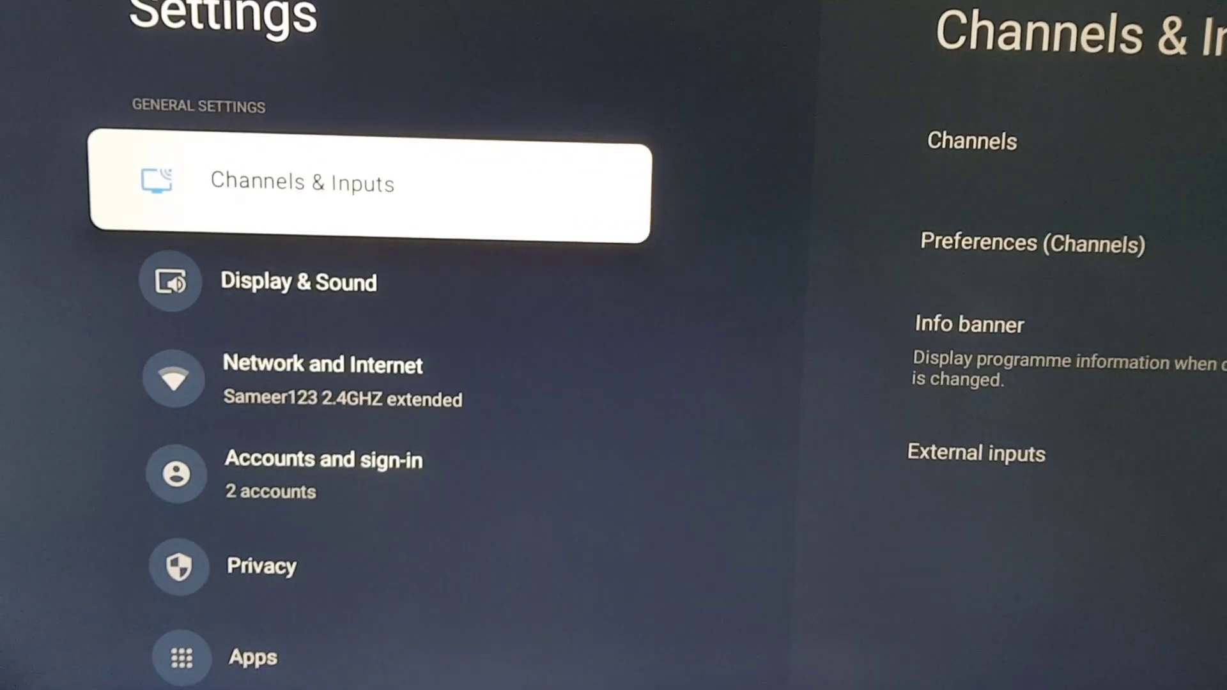
pyautogui.press('Return')
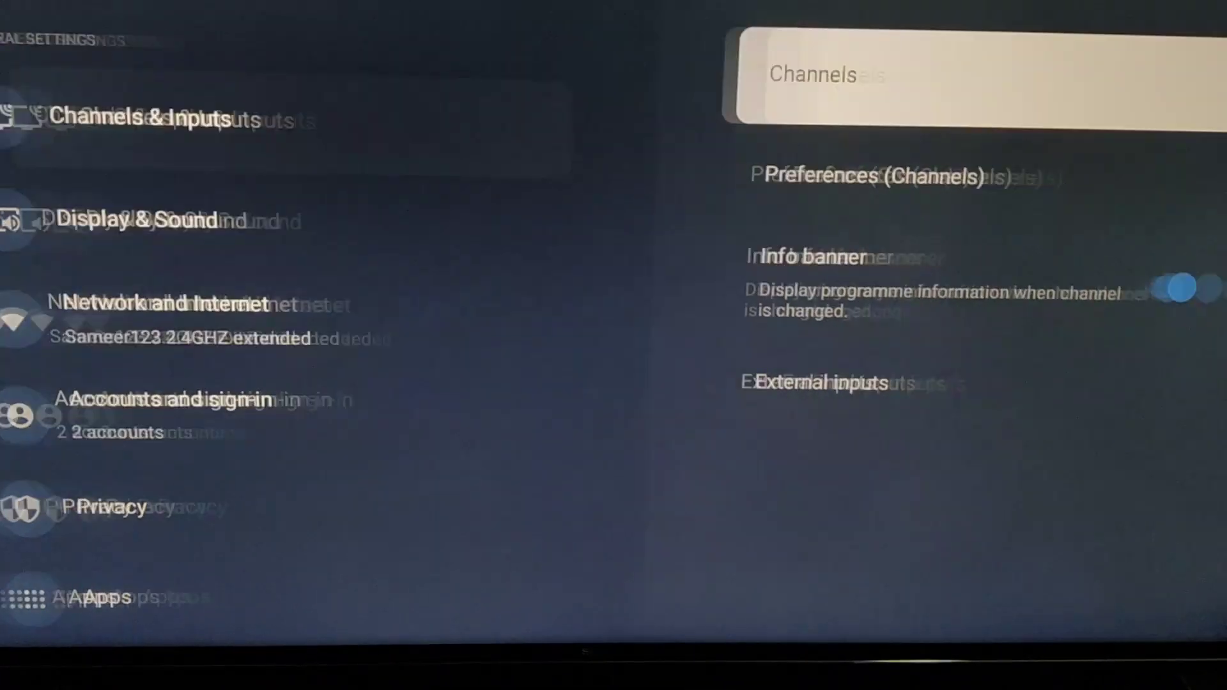
pyautogui.press('Down')
pyautogui.press('Down')
pyautogui.press('Down')
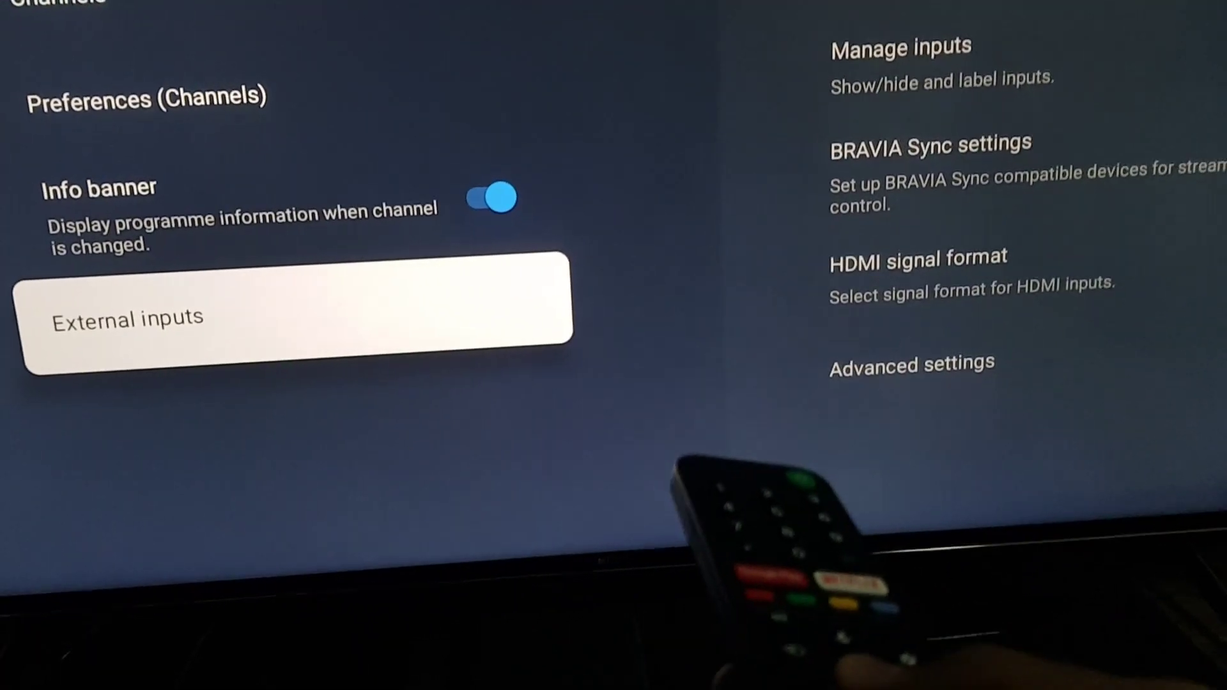
pyautogui.press('Return')
pyautogui.press('Down')
pyautogui.press('Down')
pyautogui.press('Down')
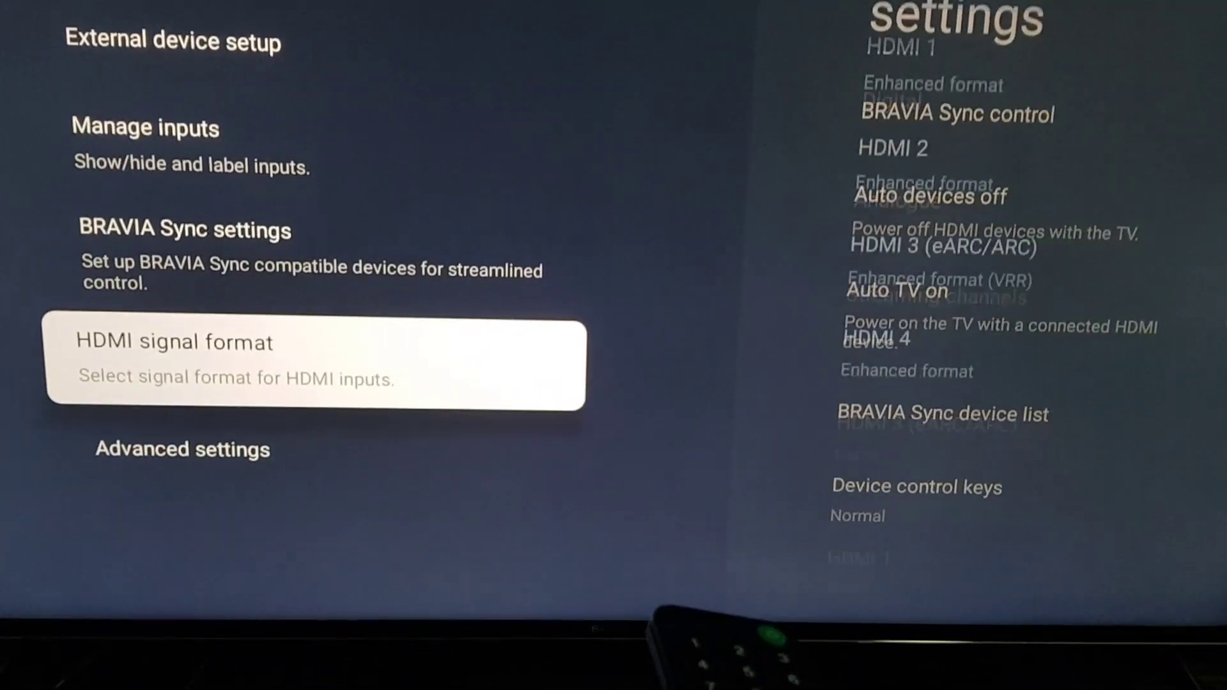
pyautogui.press('Return')
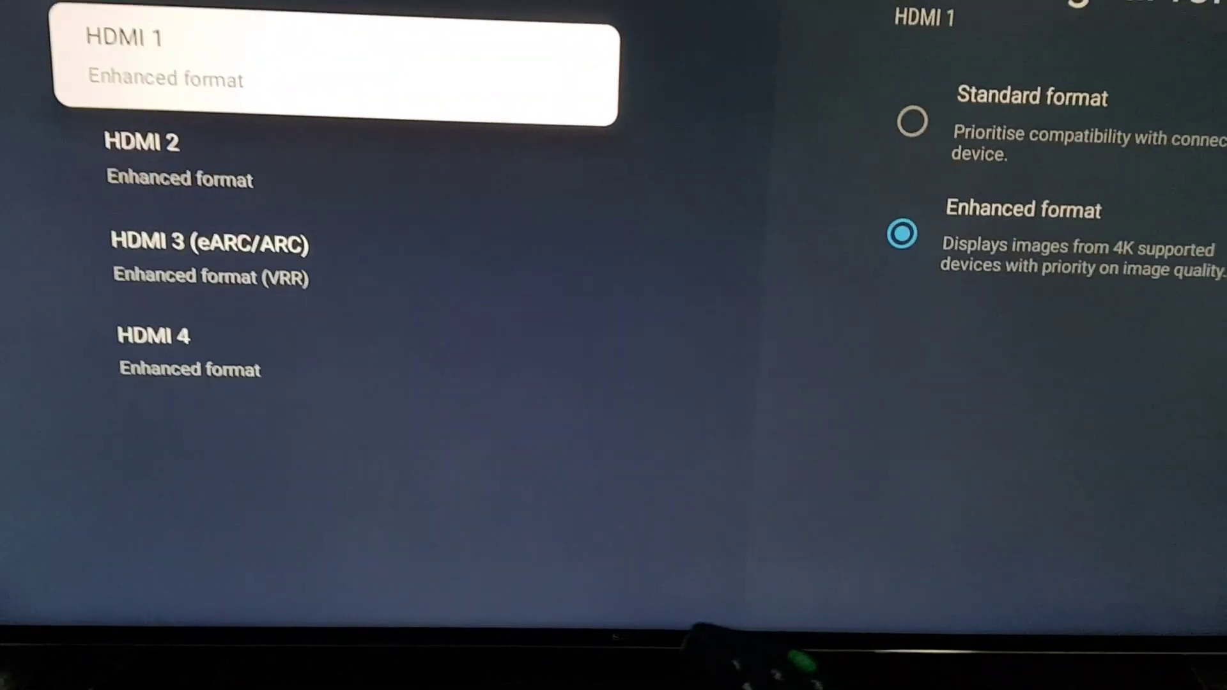
# Step: Set HDMI 3 (eARC/ARC) to Enhanced format (VRR) and confirm it in the inputs list
pyautogui.press('Down')
pyautogui.press('Down')
pyautogui.press('Down')
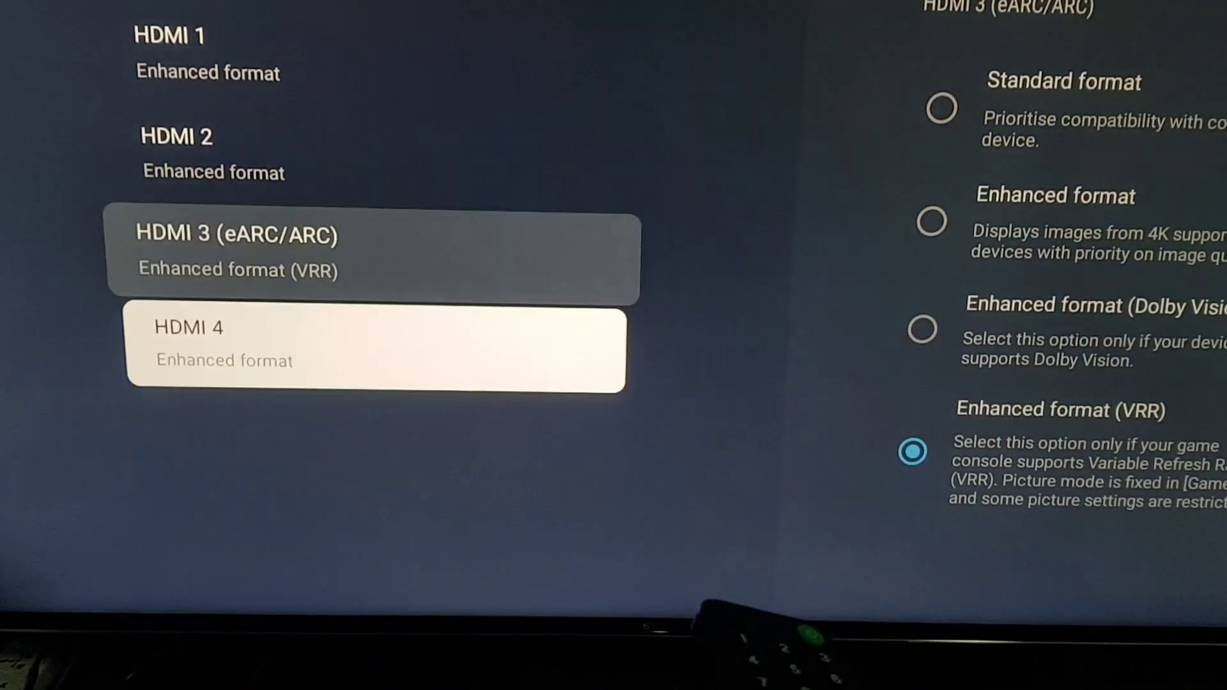
pyautogui.press('Up')
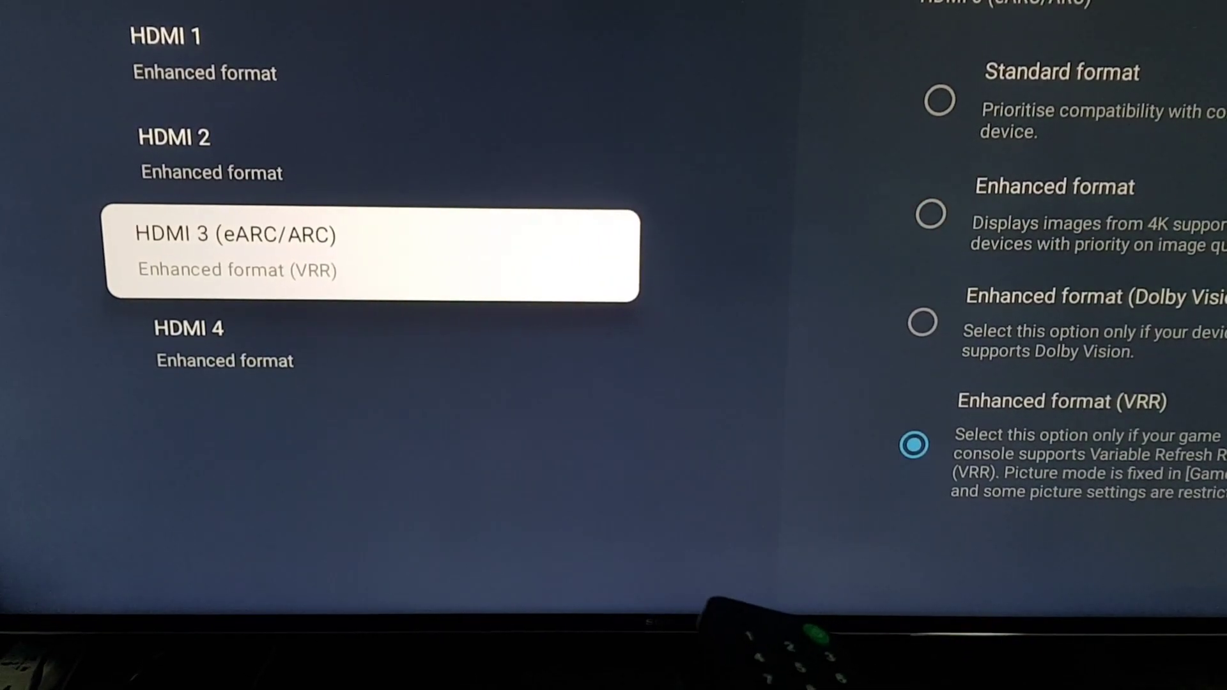
pyautogui.press('Down')
pyautogui.press('Up')
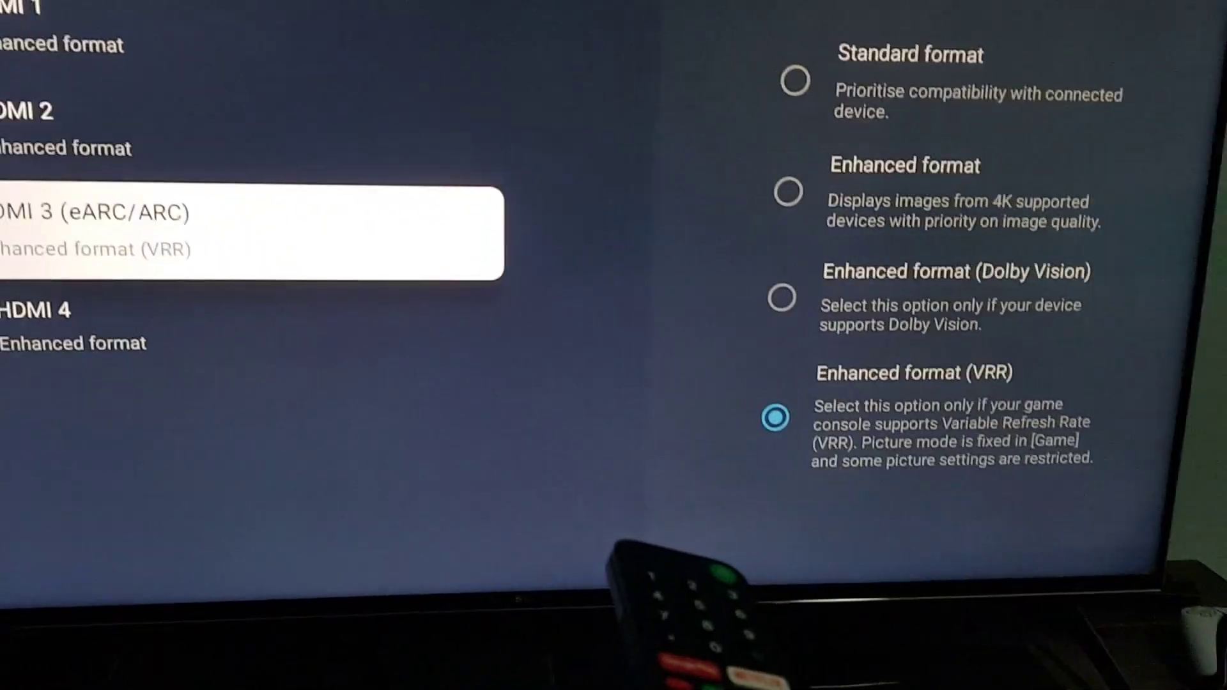
pyautogui.press('Return')
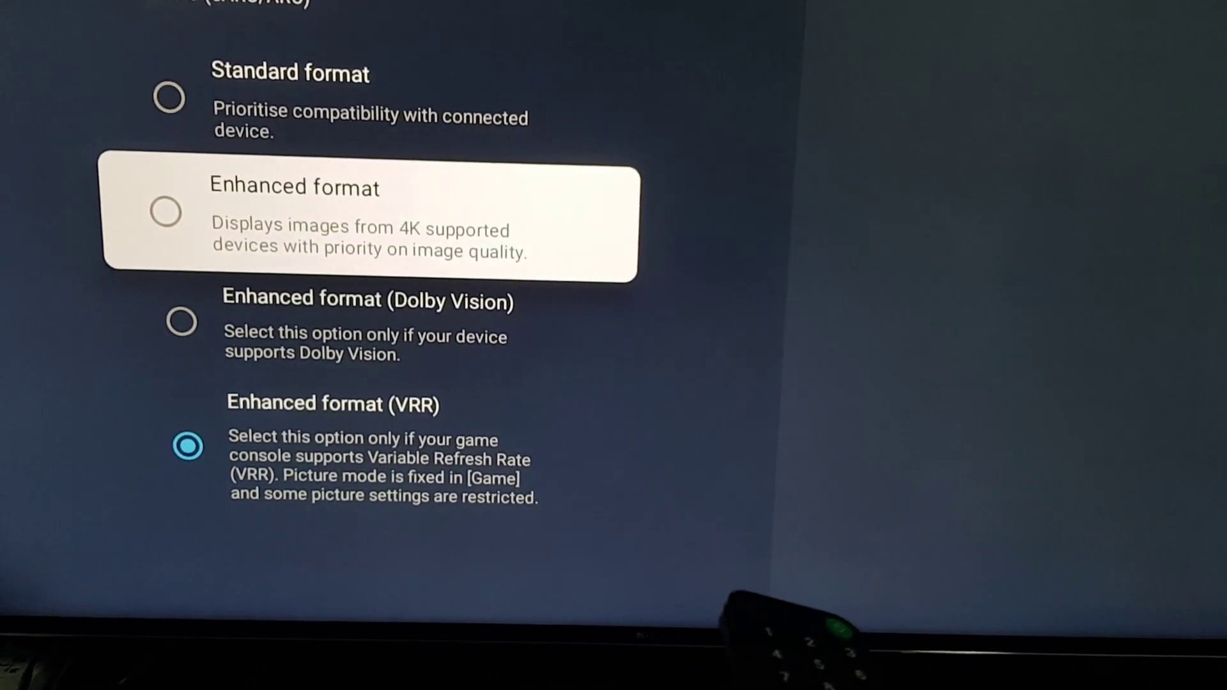
pyautogui.press('Down')
pyautogui.press('Down')
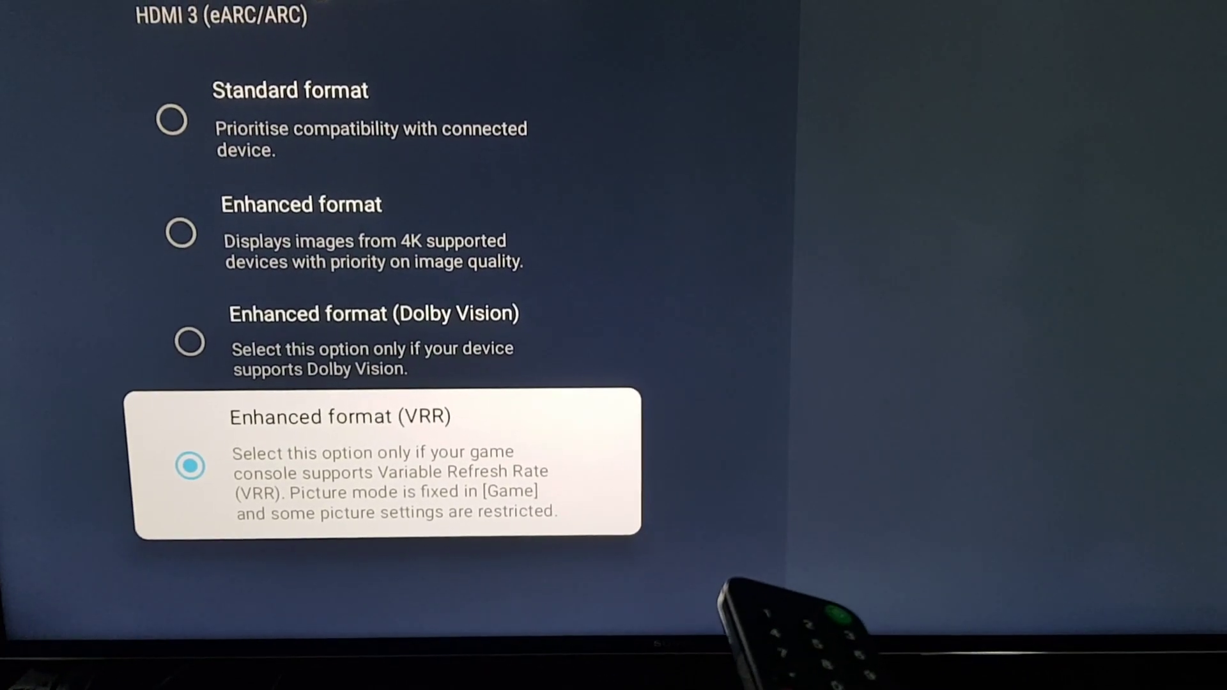
pyautogui.press('Return')
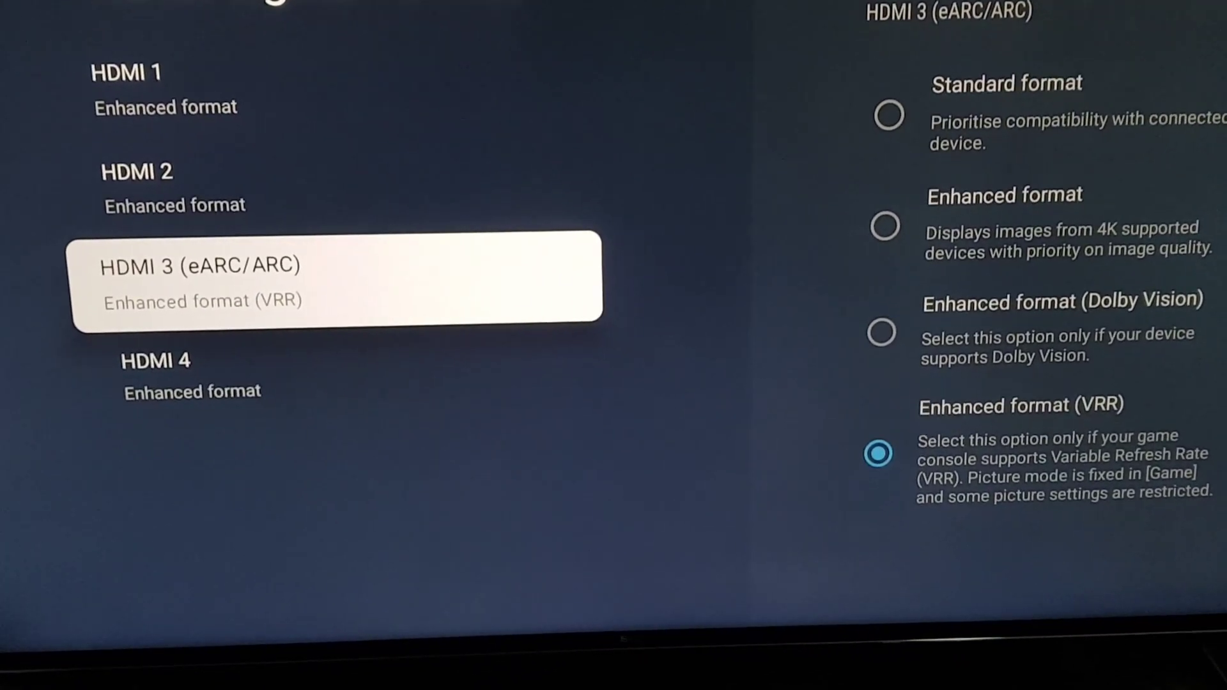
pyautogui.press('Down')
pyautogui.press('Up')
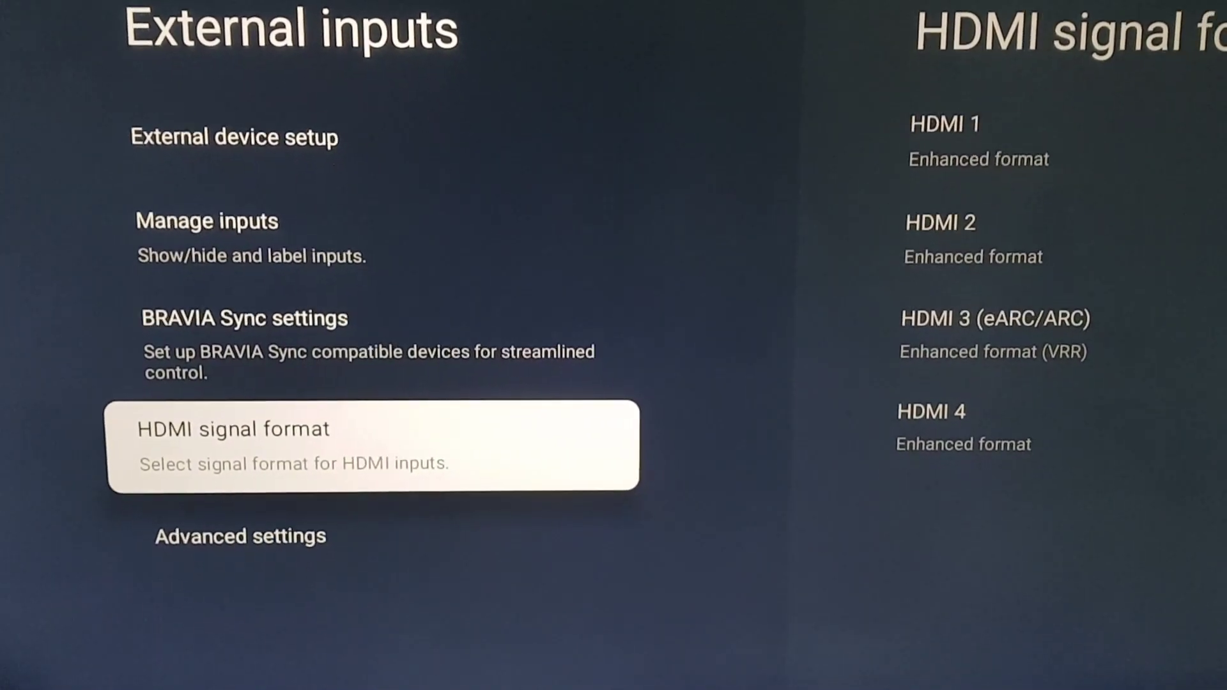
# Step: Back out of Channels & Inputs and open Picture settings, confirming Picture mode is Game
pyautogui.press('Escape')
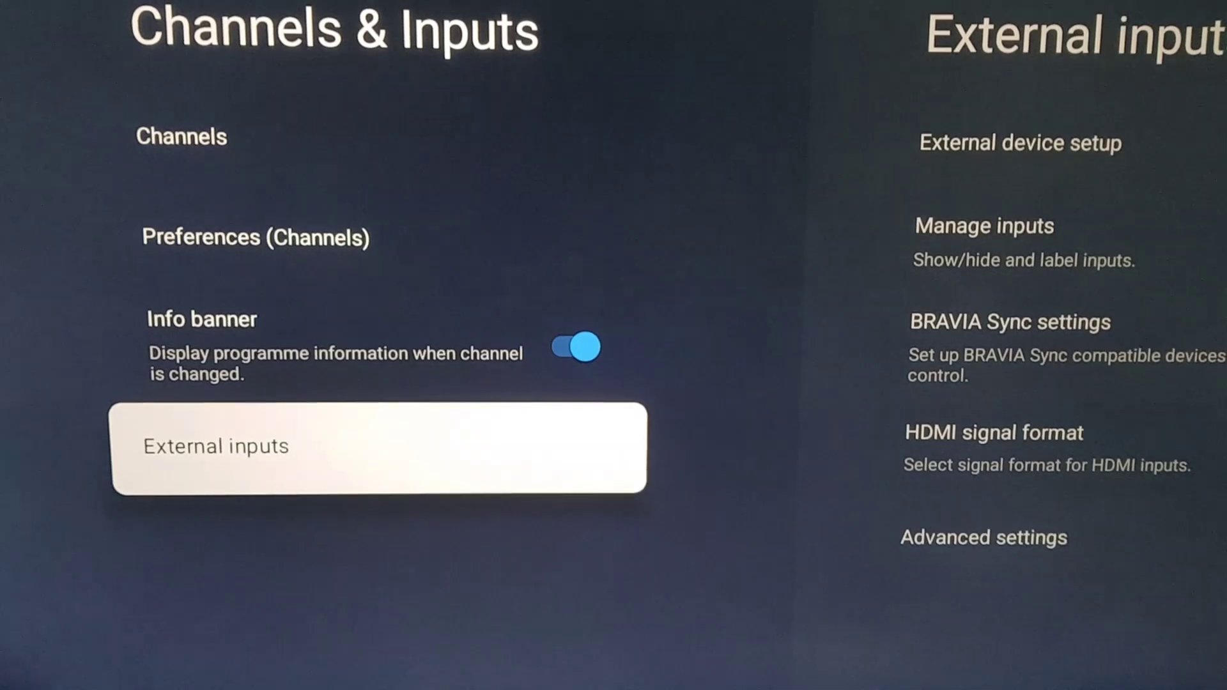
pyautogui.press('Escape')
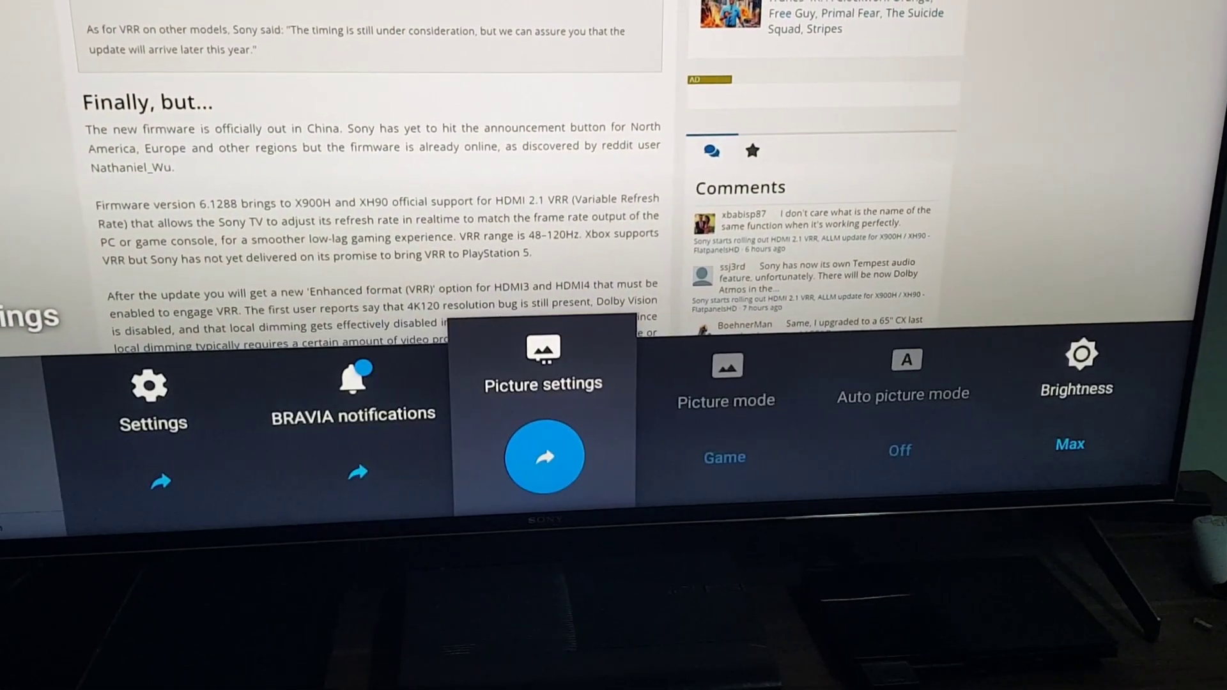
pyautogui.press('Right')
pyautogui.press('Right')
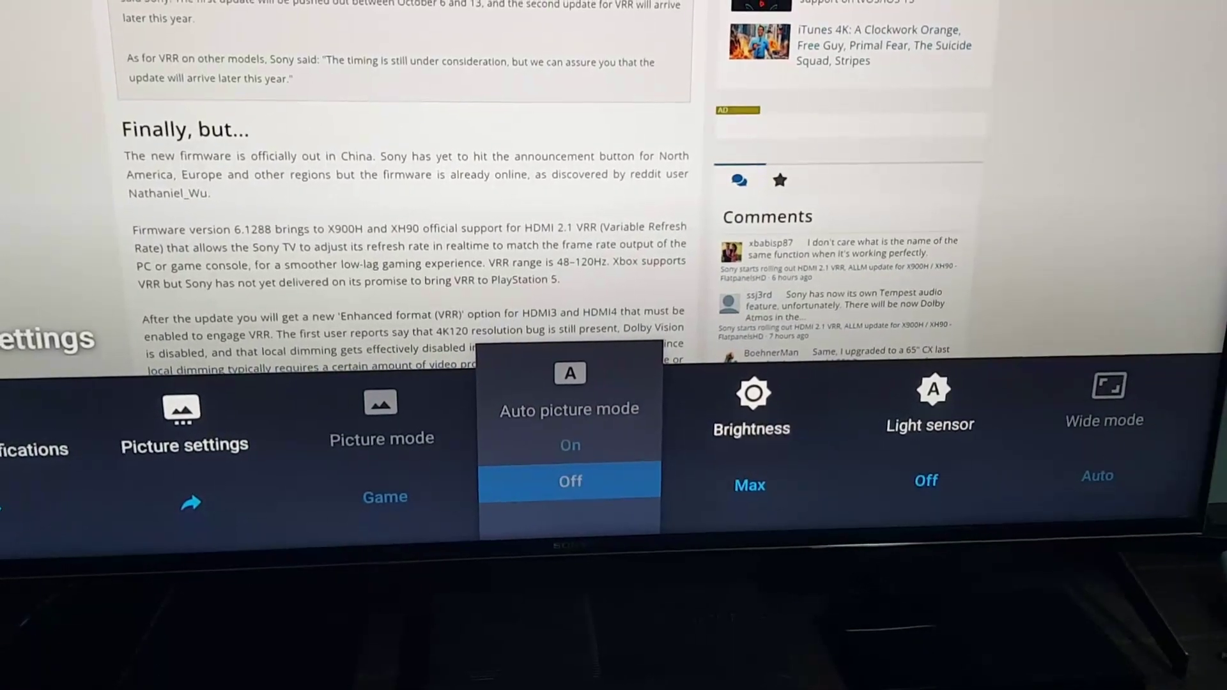
pyautogui.press('Left')
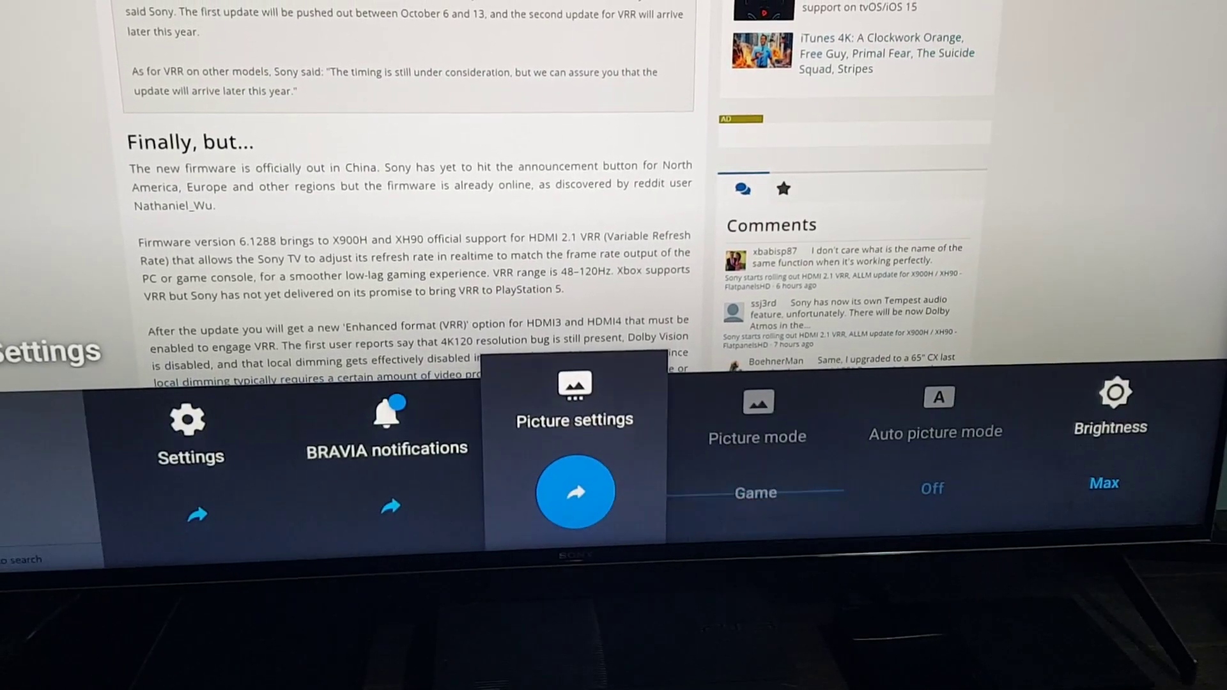
pyautogui.press('Right')
pyautogui.press('Right')
pyautogui.press('Left')
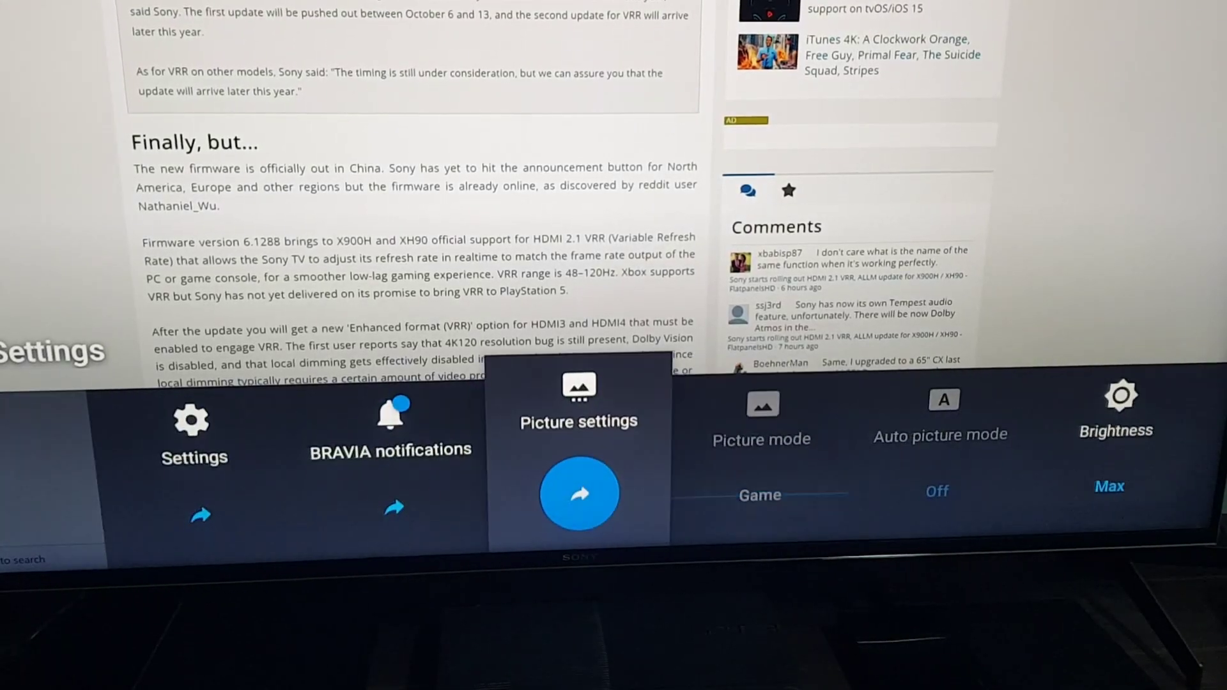
pyautogui.press('Return')
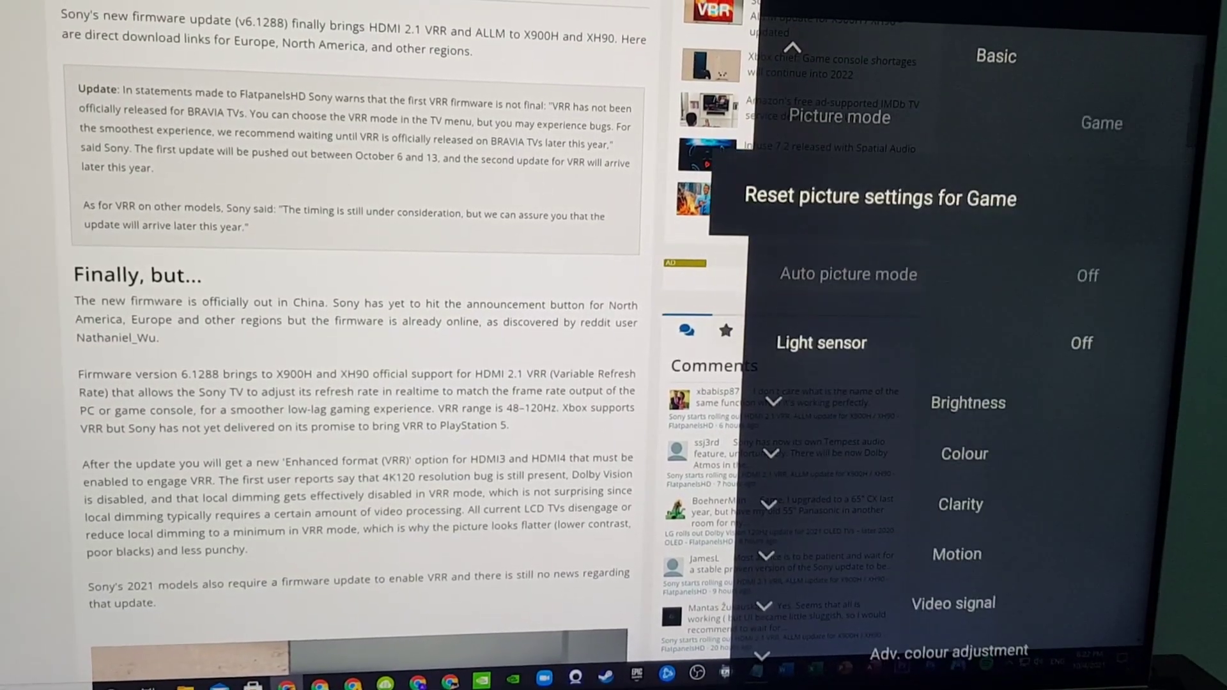
# Step: Check the Light sensor and Brightness group levels, then close Picture settings to show the firmware article
pyautogui.press('Down')
pyautogui.press('Down')
pyautogui.press('Down')
pyautogui.press('Up')
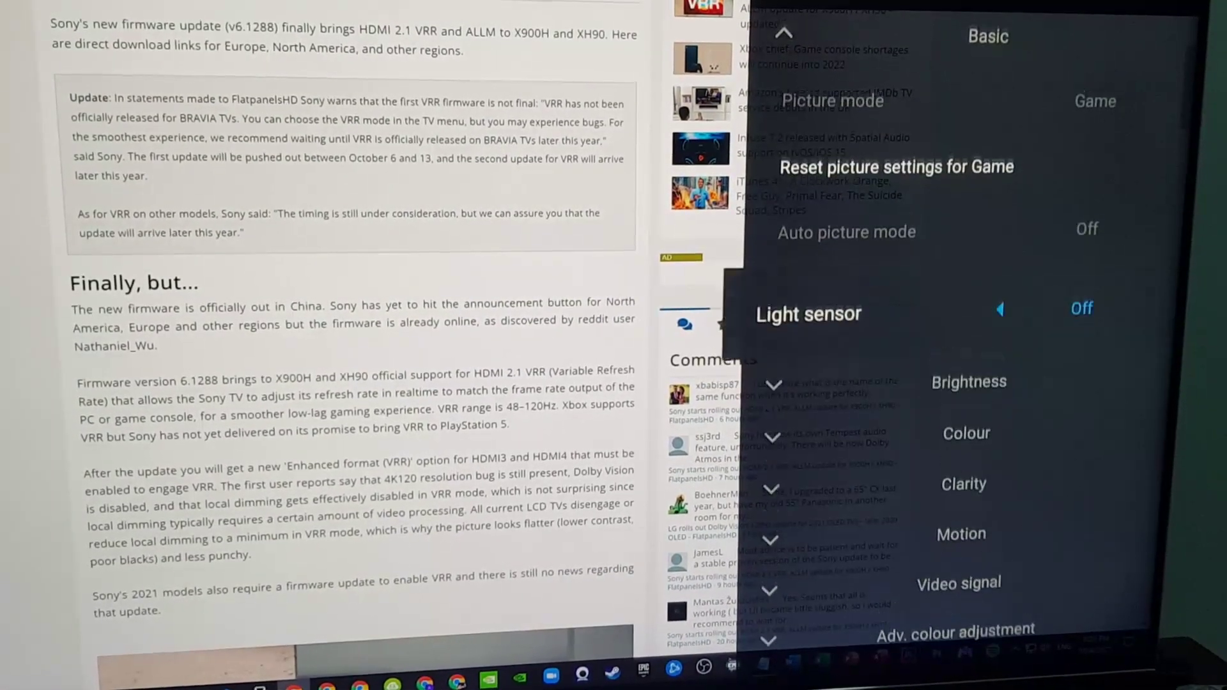
pyautogui.press('Down')
pyautogui.press('Return')
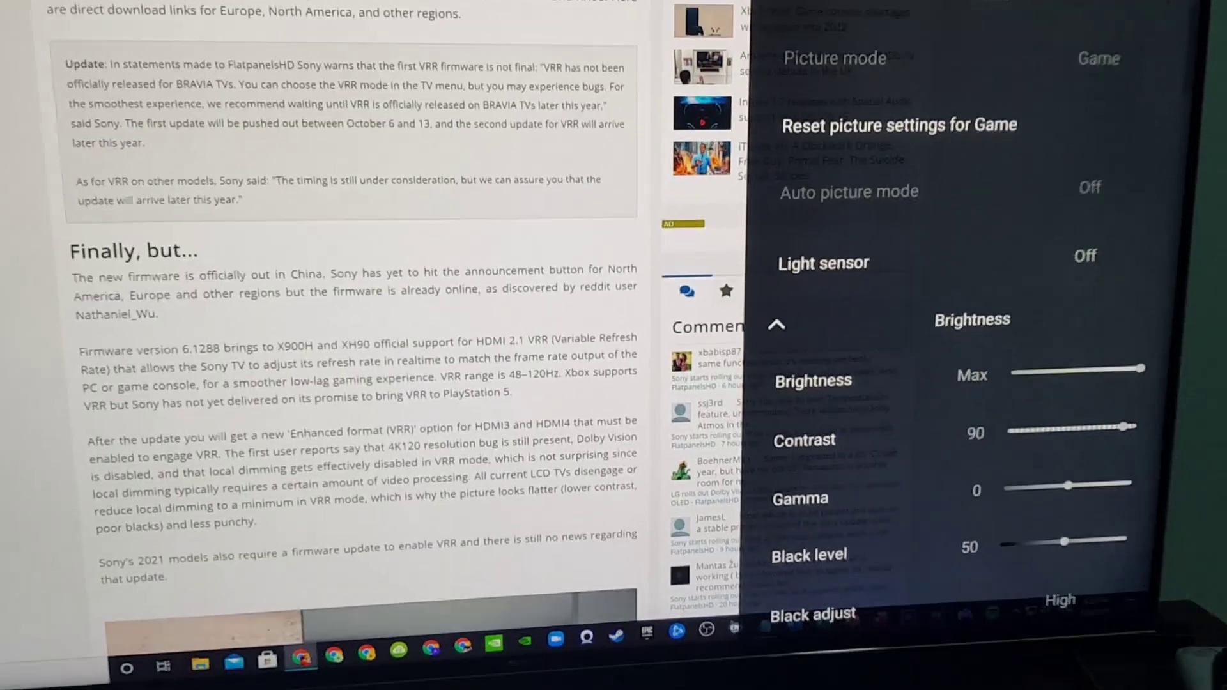
pyautogui.press('Down')
pyautogui.press('Down')
pyautogui.press('Down')
pyautogui.press('Down')
pyautogui.press('Down')
pyautogui.press('Down')
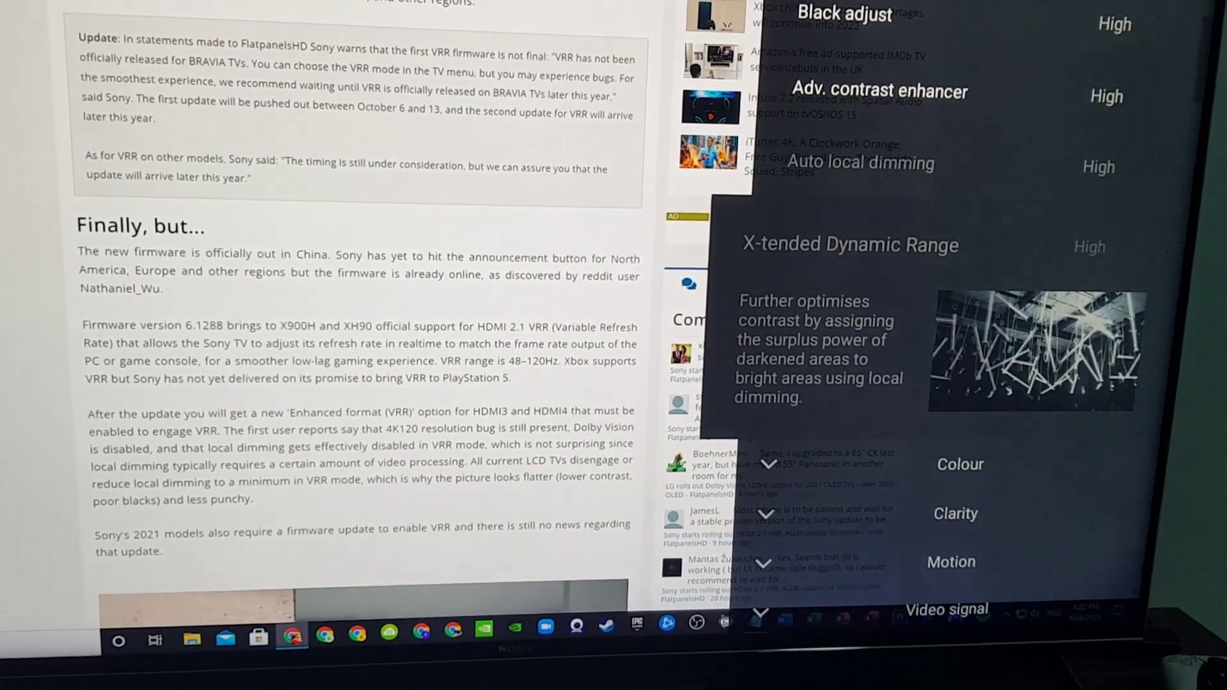
pyautogui.press('Escape')
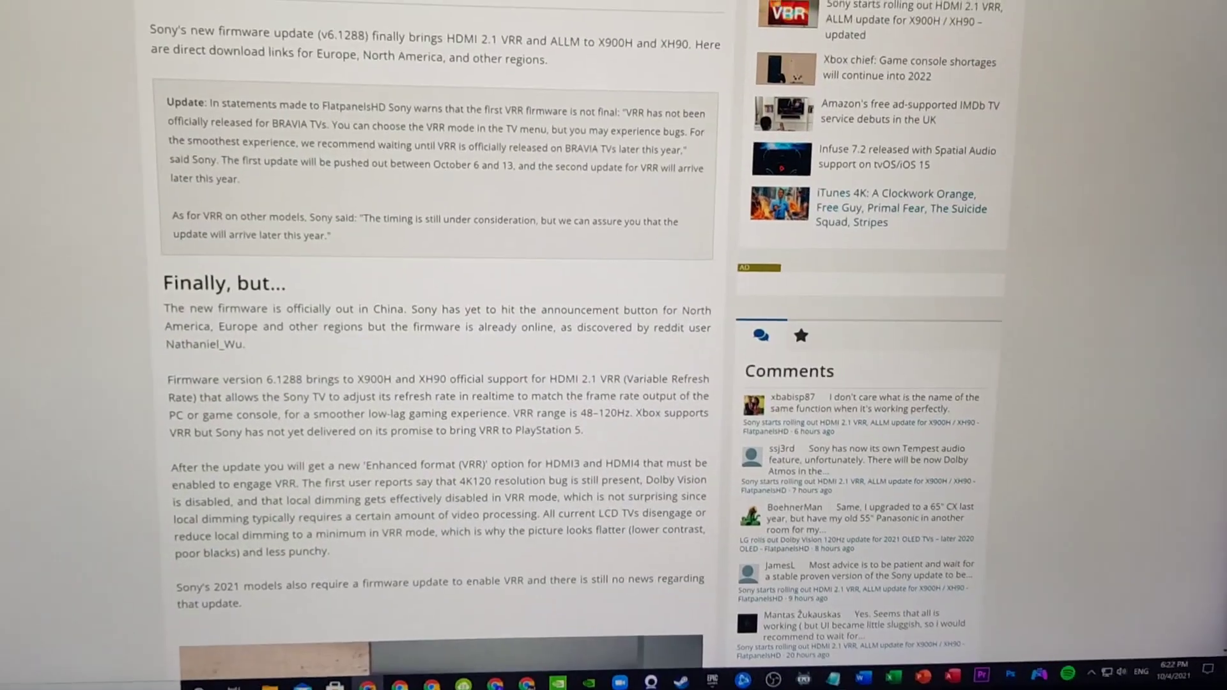